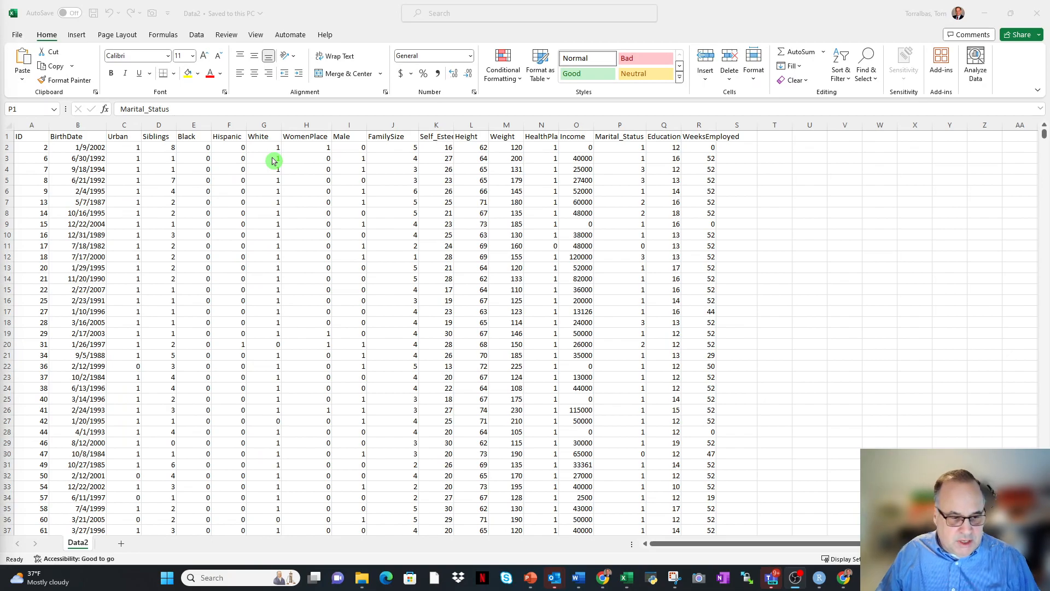
# Widen column R to make more room for the WeeksEmployed header.
pyautogui.click(270, 159)
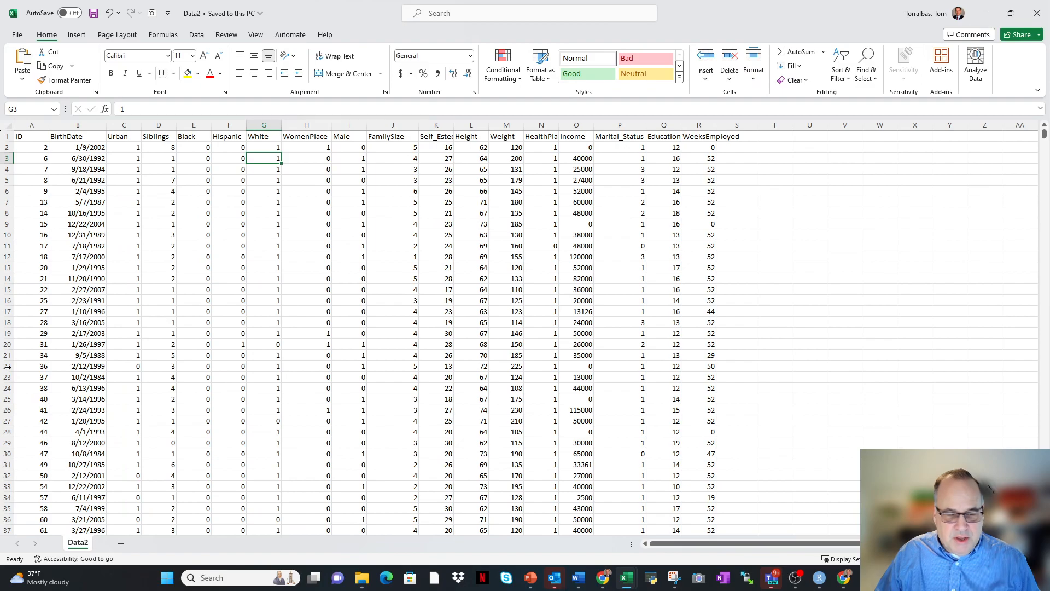
pyautogui.click(744, 136)
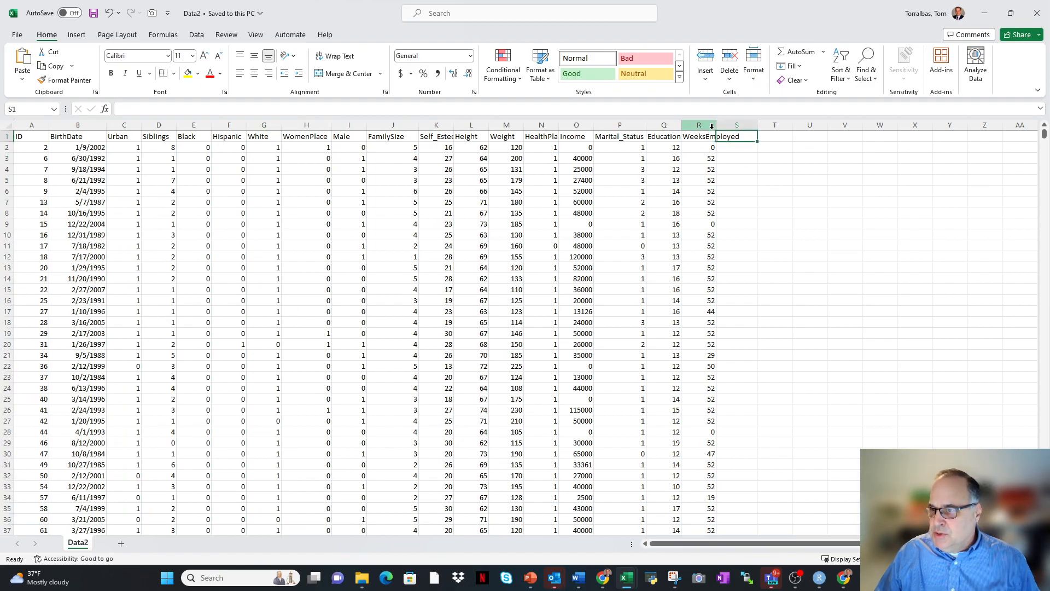
pyautogui.moveTo(716, 125); pyautogui.dragTo(737, 125)
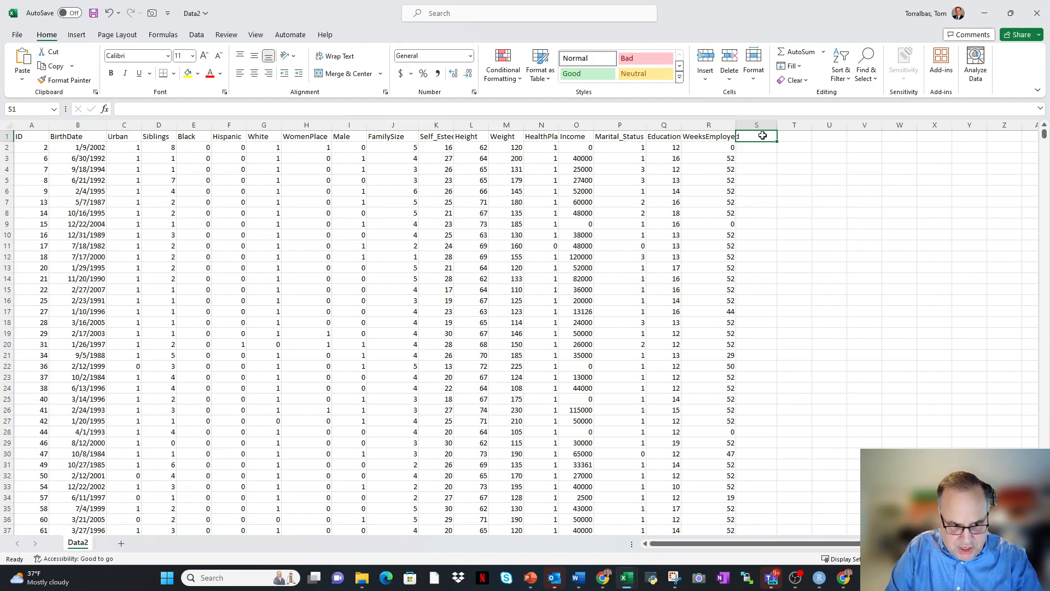
# Enter the header Millennial in cell S1, beside the WeeksEmployed column.
pyautogui.click(764, 139)
pyautogui.write('Mil')
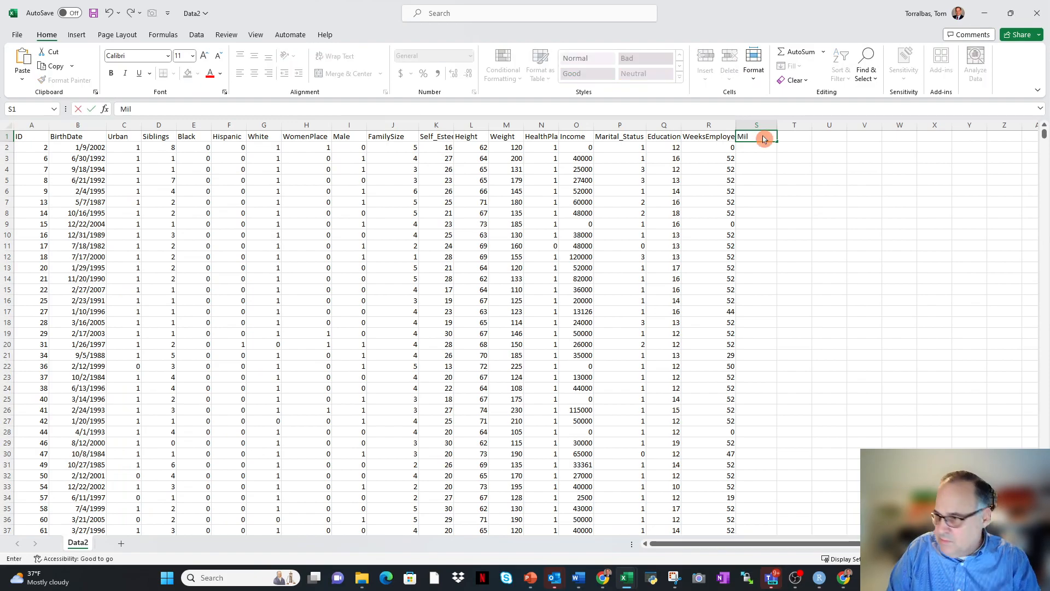
pyautogui.write('lennial')
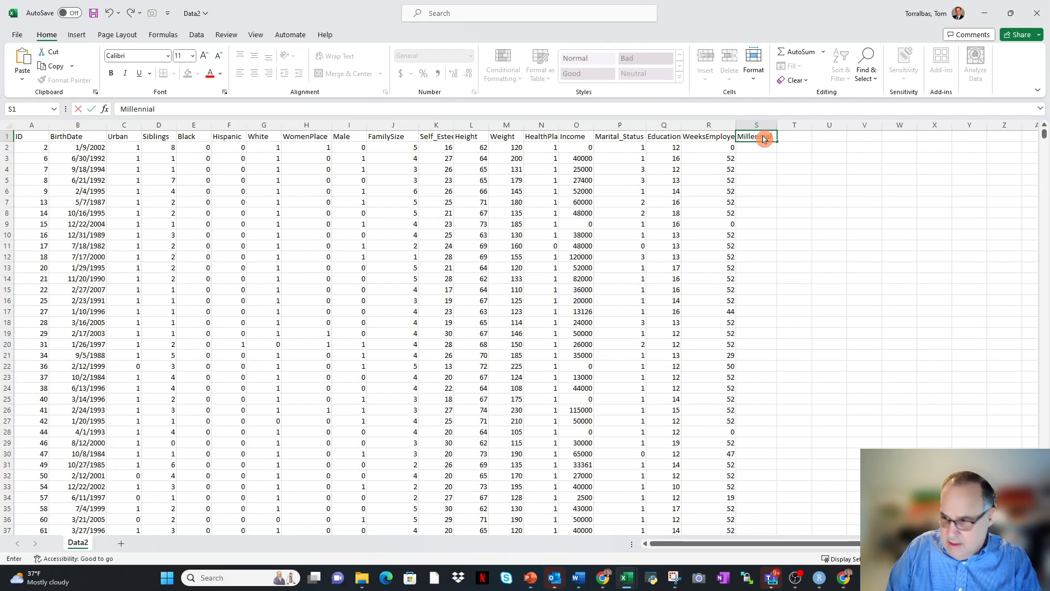
pyautogui.click(751, 148)
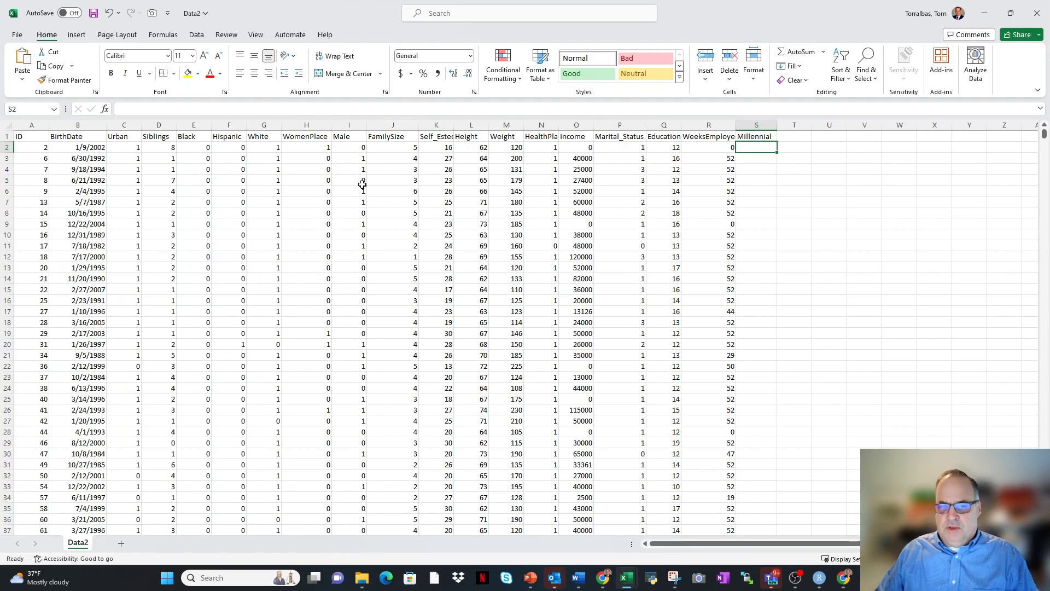
pyautogui.click(86, 125)
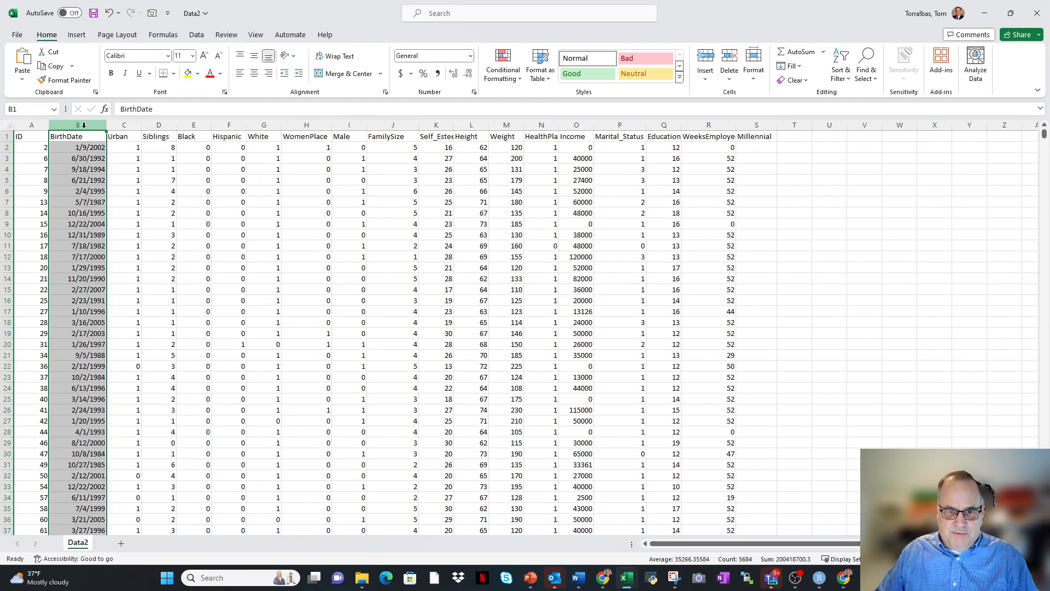
pyautogui.click(748, 146)
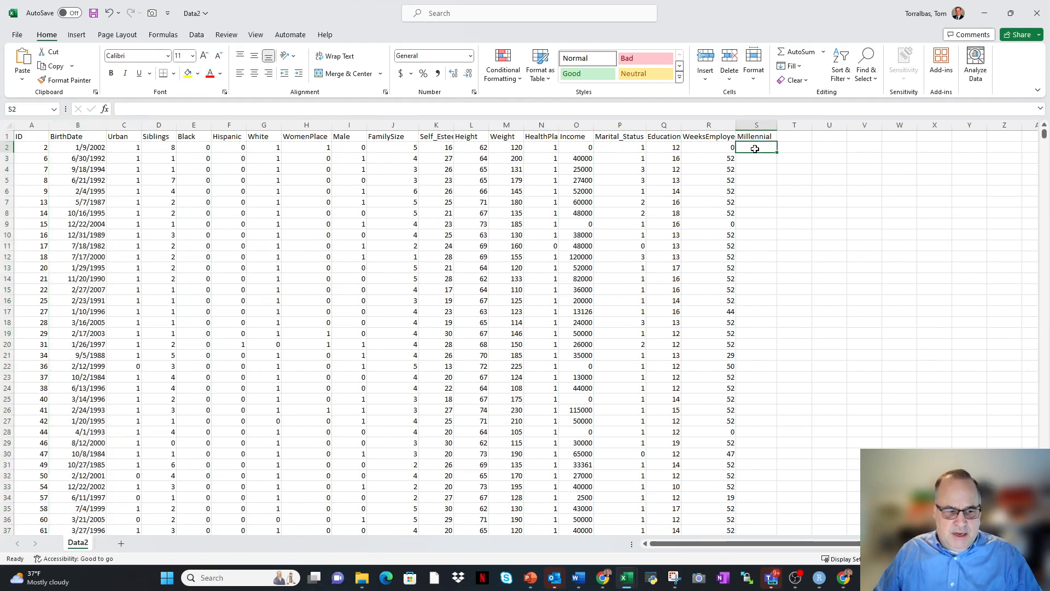
# Enter the millennial cutoff start date 1/1/1982 in cell V2.
pyautogui.click(872, 149)
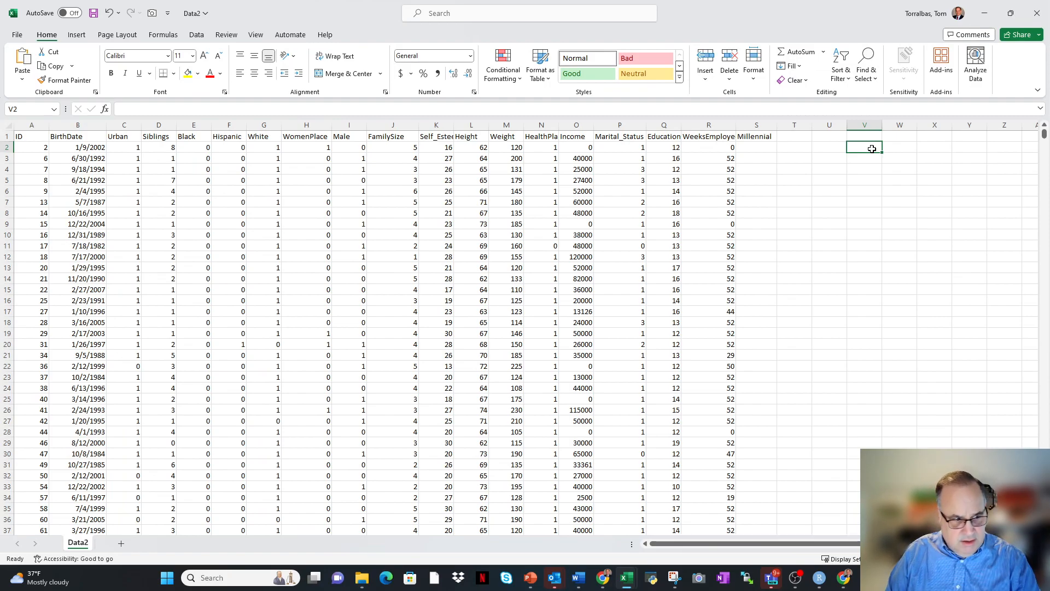
pyautogui.click(872, 149)
pyautogui.write('1/1/1982')
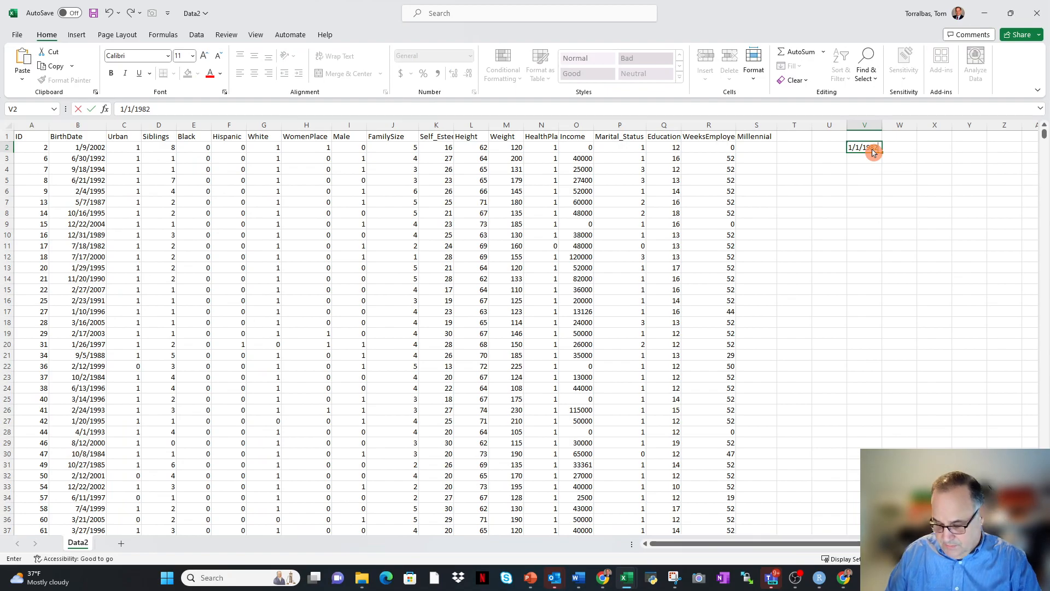
pyautogui.press('Return')
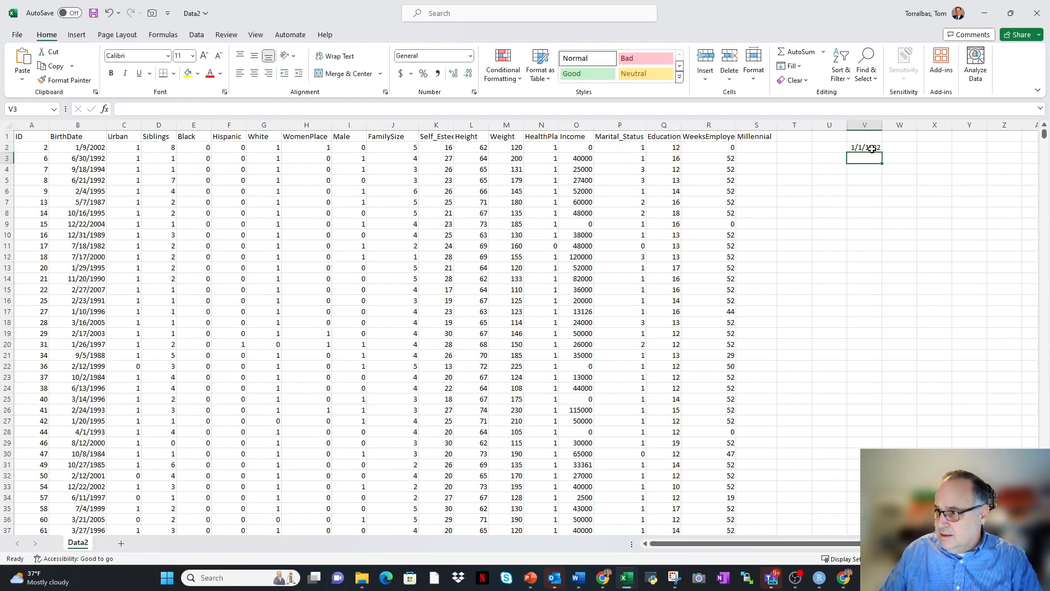
# Enter the label Start in cell U2 and the label Stop in cell U3.
pyautogui.click(834, 147)
pyautogui.write('St')
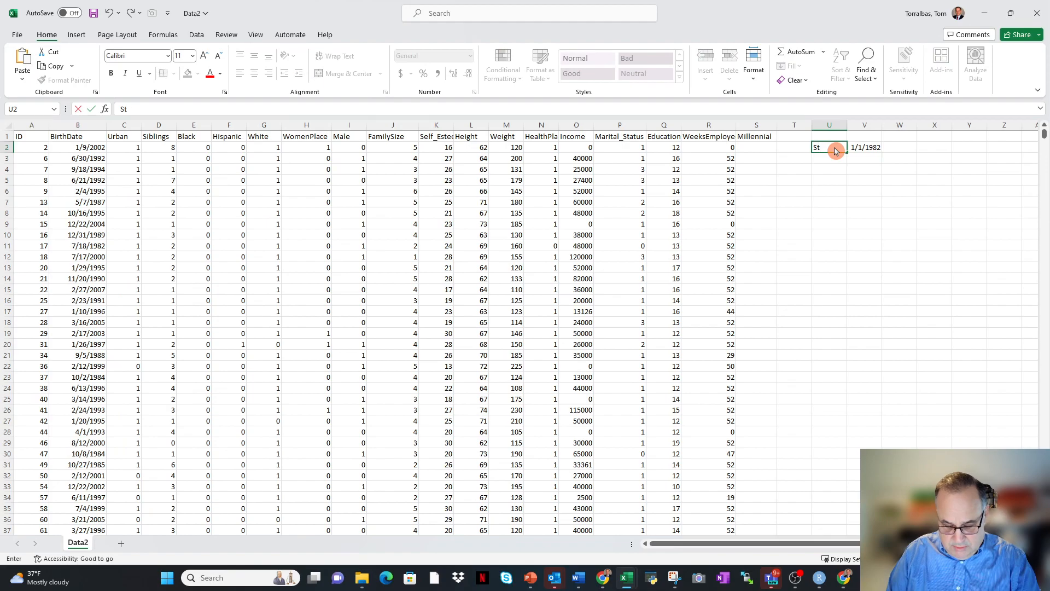
pyautogui.write('art')
pyautogui.click(832, 159)
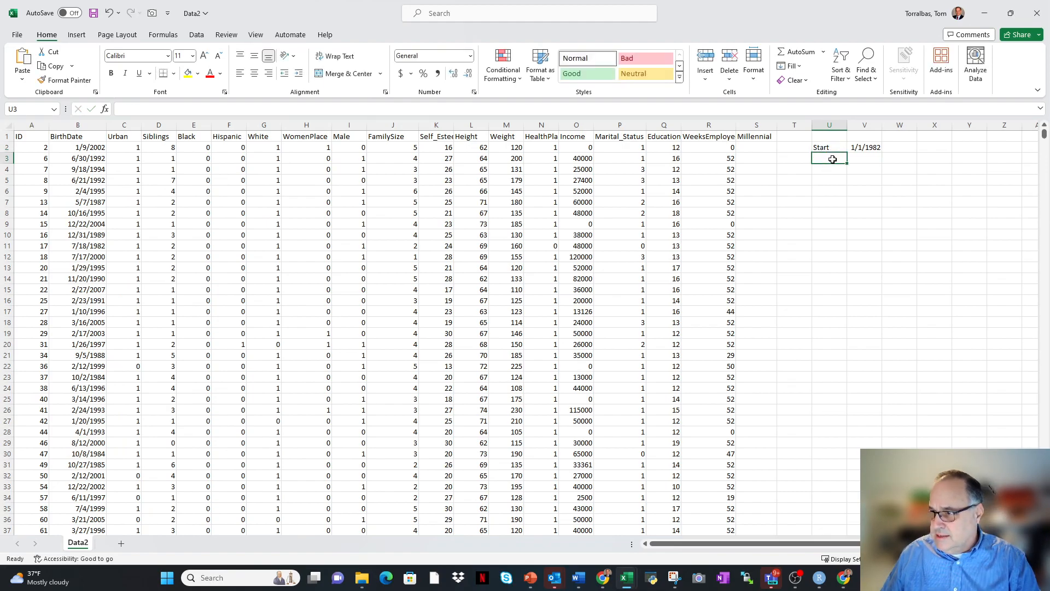
pyautogui.write('Stop')
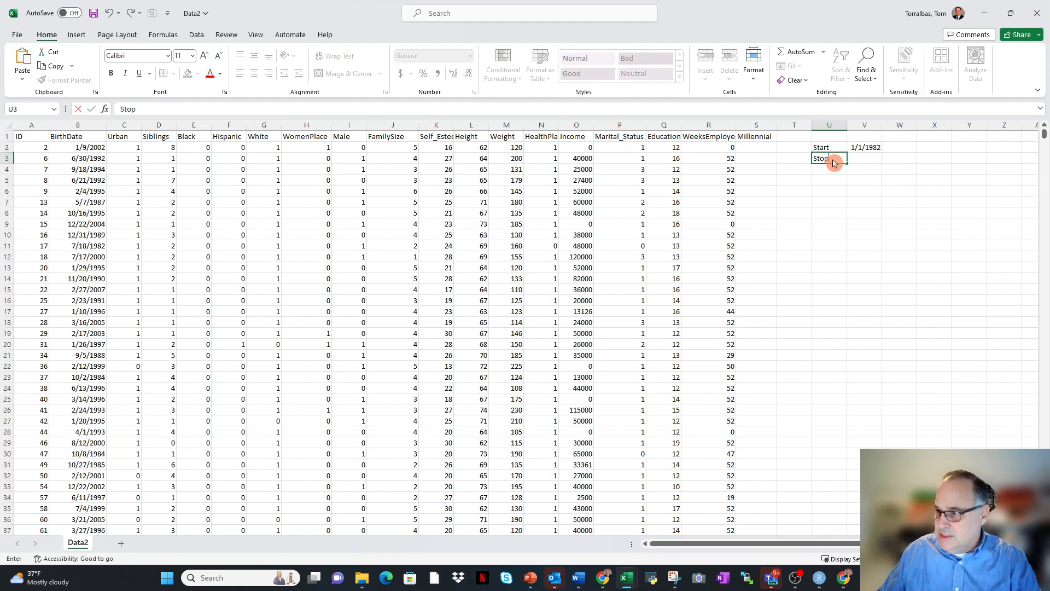
# Enter the stop date 12/31/1999 in cell V3 beside the Stop label.
pyautogui.click(867, 161)
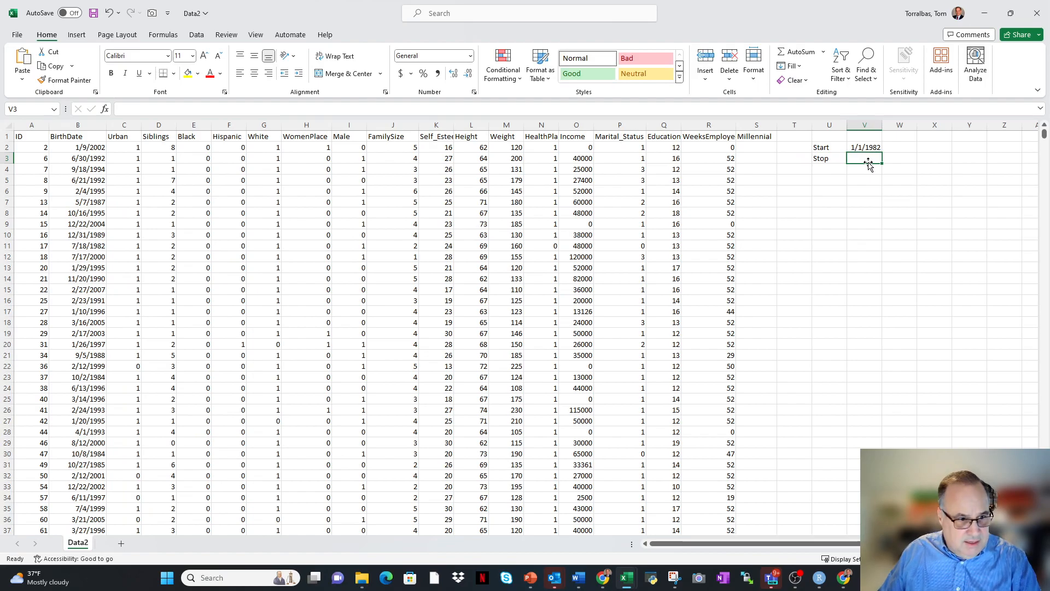
pyautogui.write('12/')
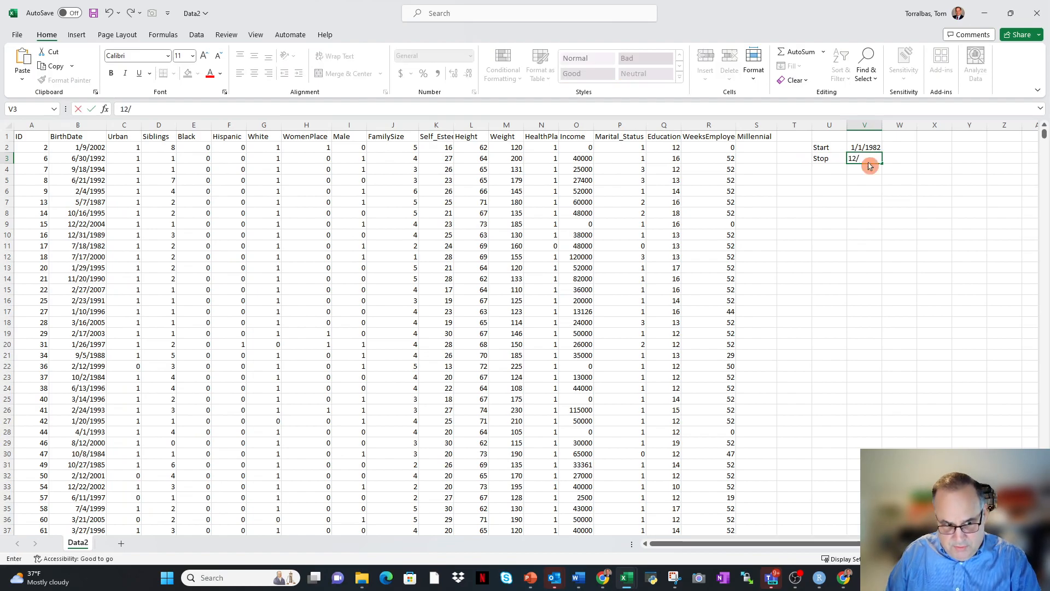
pyautogui.write('31')
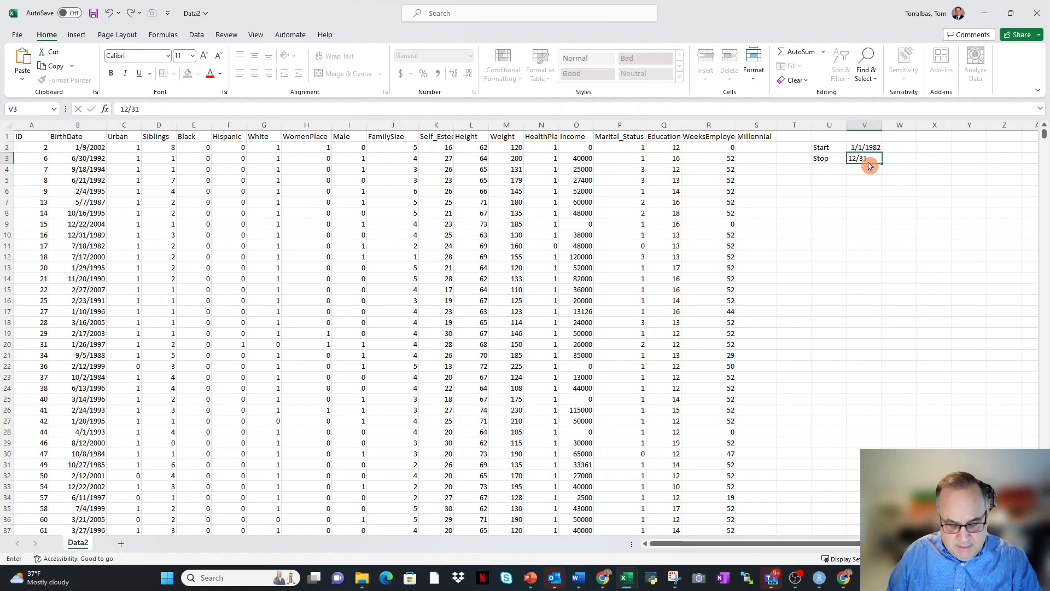
pyautogui.write('/199')
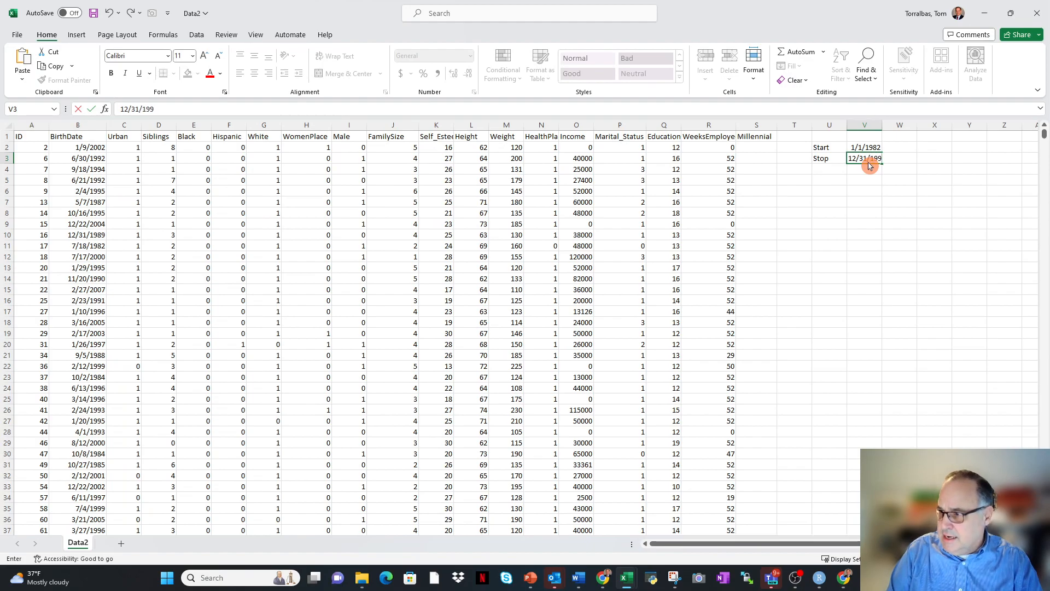
pyautogui.write('9')
pyautogui.click(870, 201)
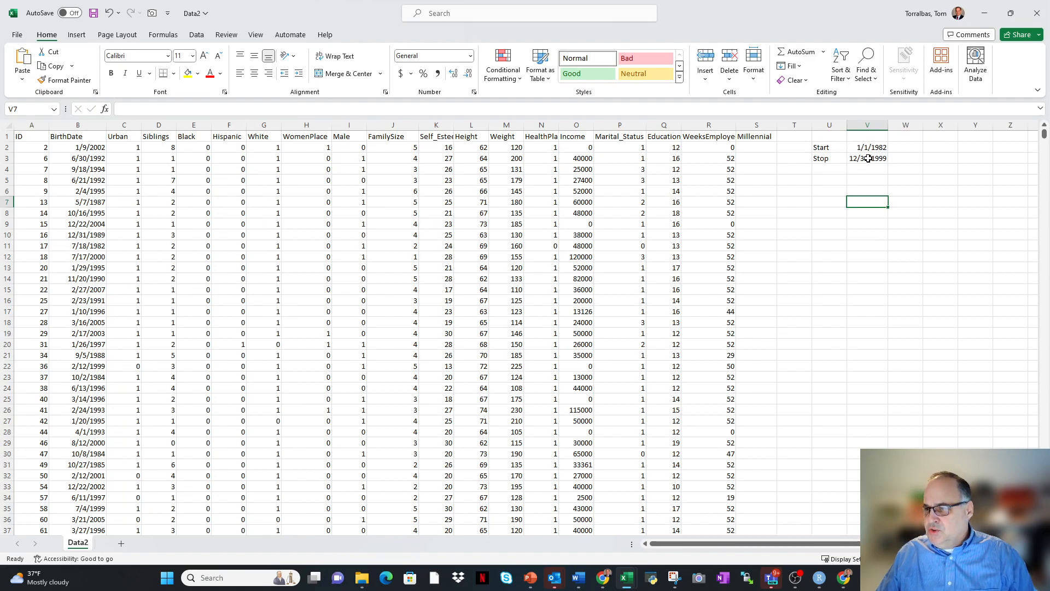
# Begin an IF formula with a nested AND in cell S2, testing B2>=$V$2 with an absolute reference to the start date.
pyautogui.click(751, 137)
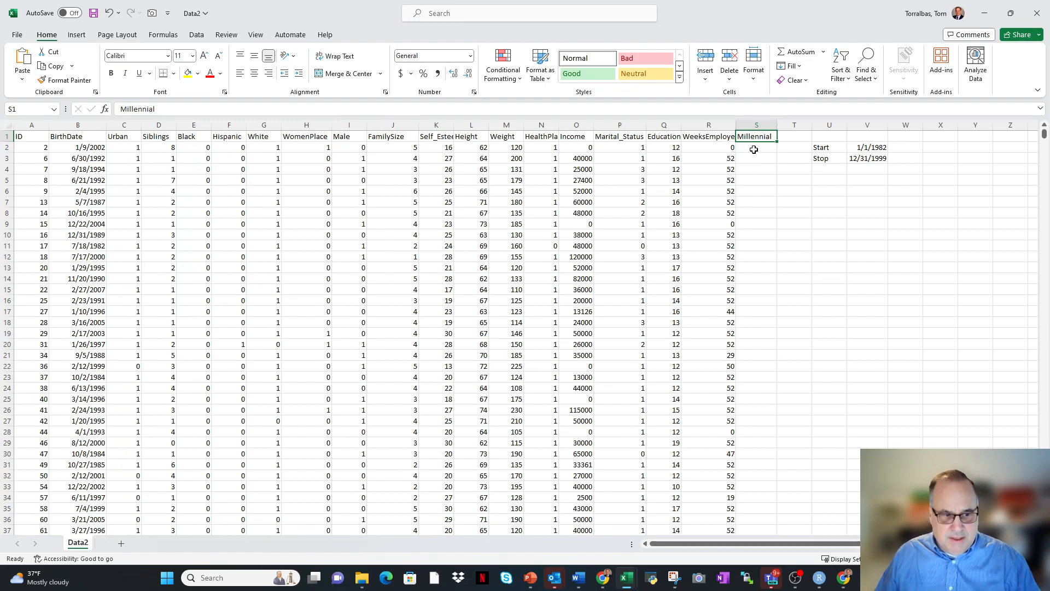
pyautogui.click(754, 149)
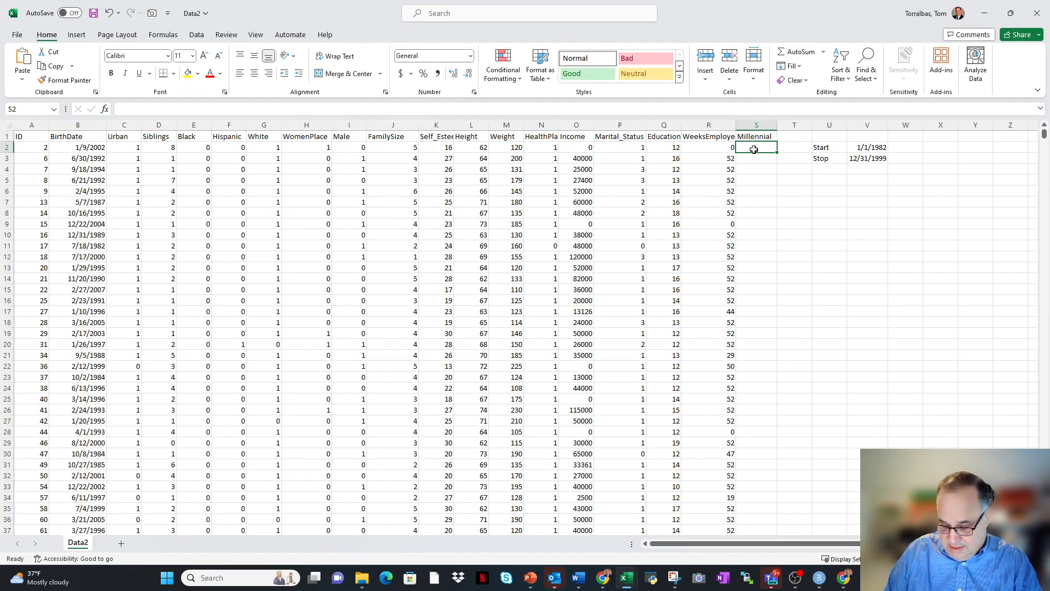
pyautogui.write('=if(and')
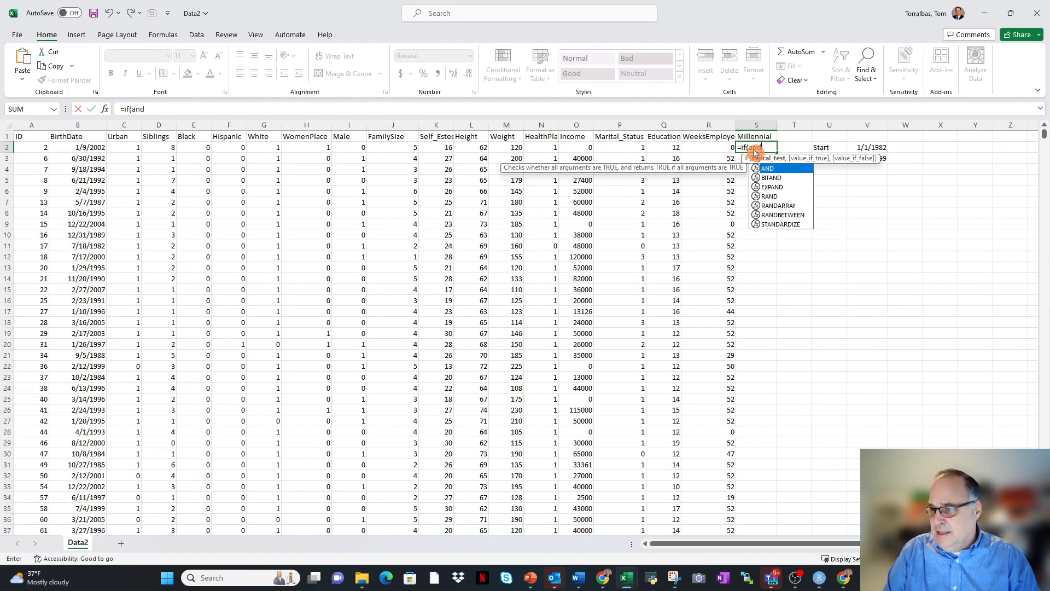
pyautogui.write('(')
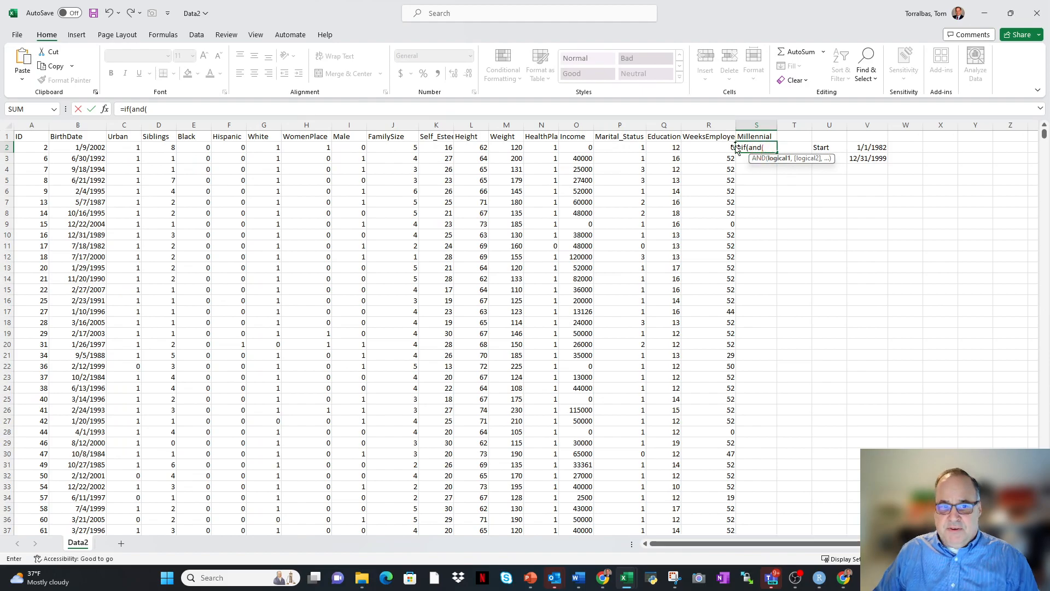
pyautogui.click(83, 148)
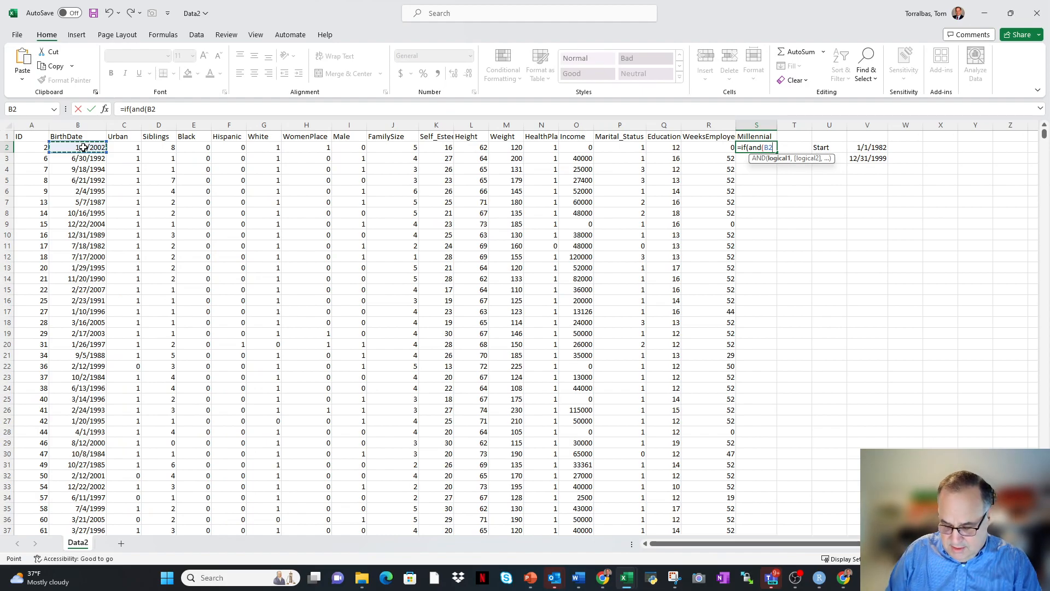
pyautogui.write('>=')
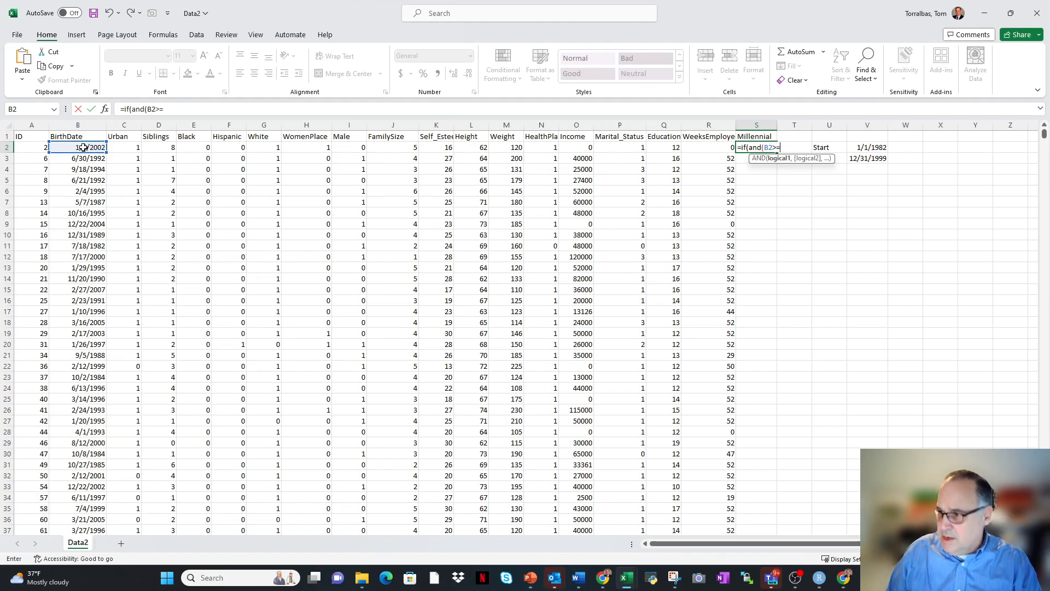
pyautogui.click(872, 148)
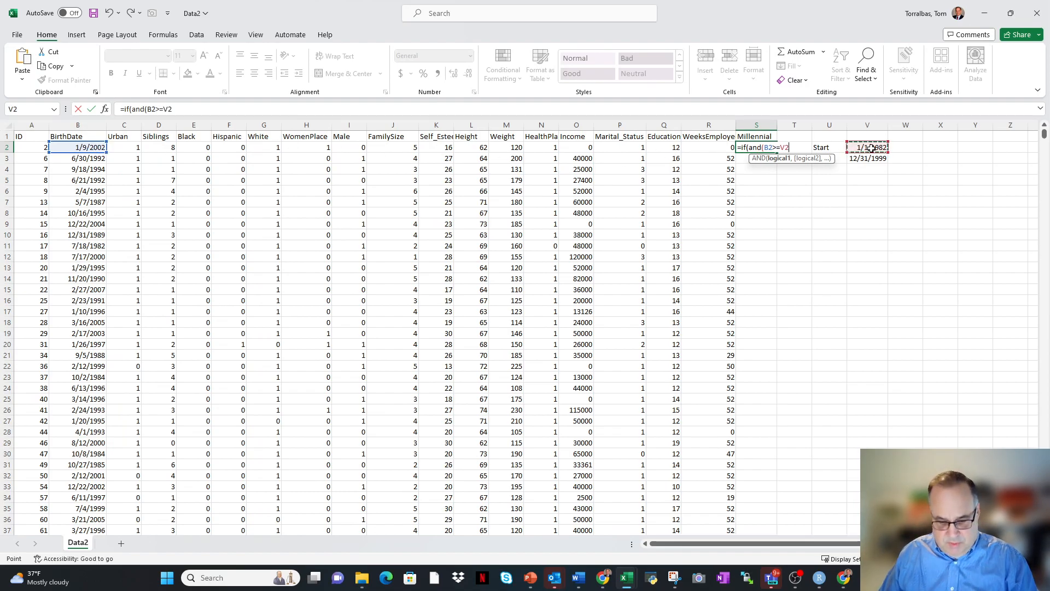
pyautogui.press('F4')
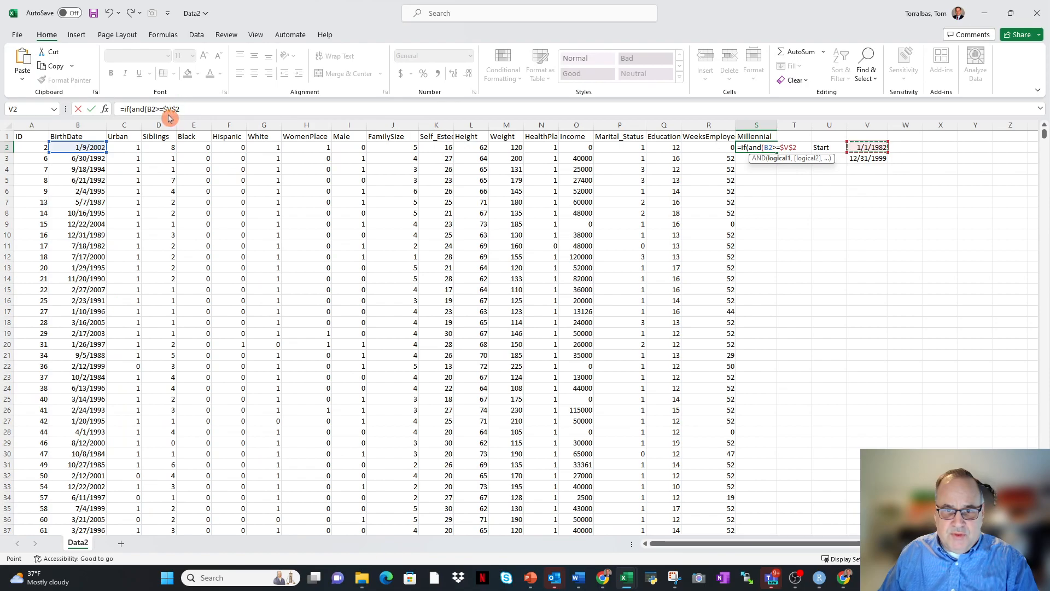
pyautogui.click(200, 111)
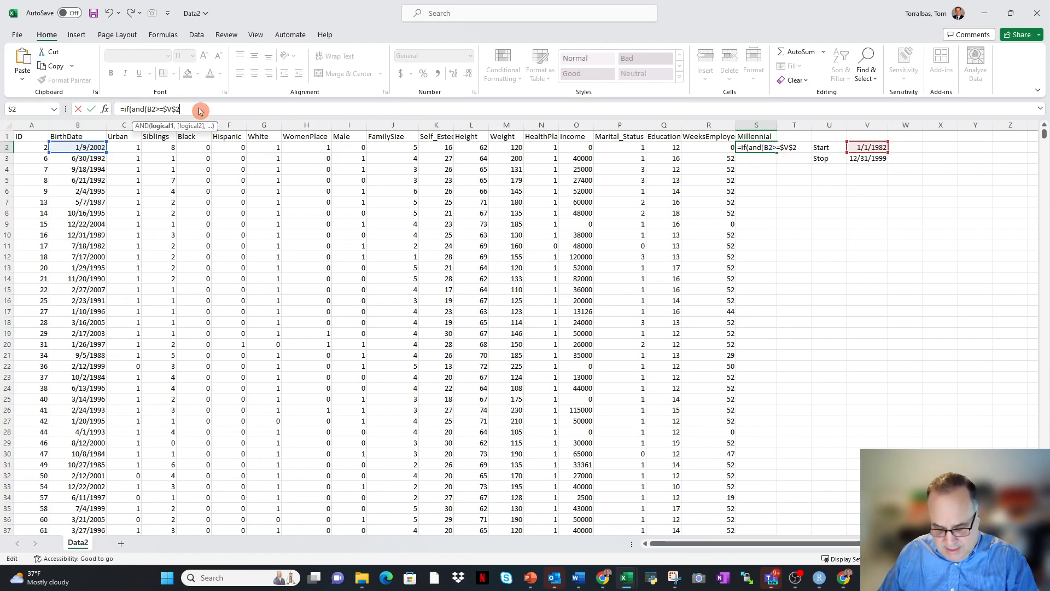
# Add B2<=$V$3 as the second AND condition in the S2 formula, with an absolute reference to the stop date, and close the AND.
pyautogui.write(',')
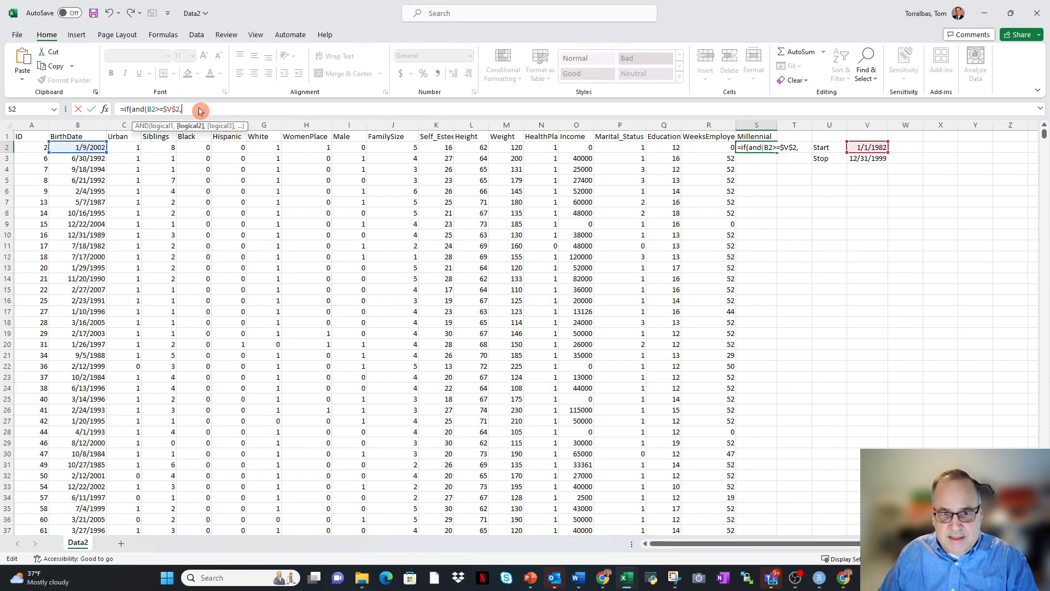
pyautogui.click(80, 148)
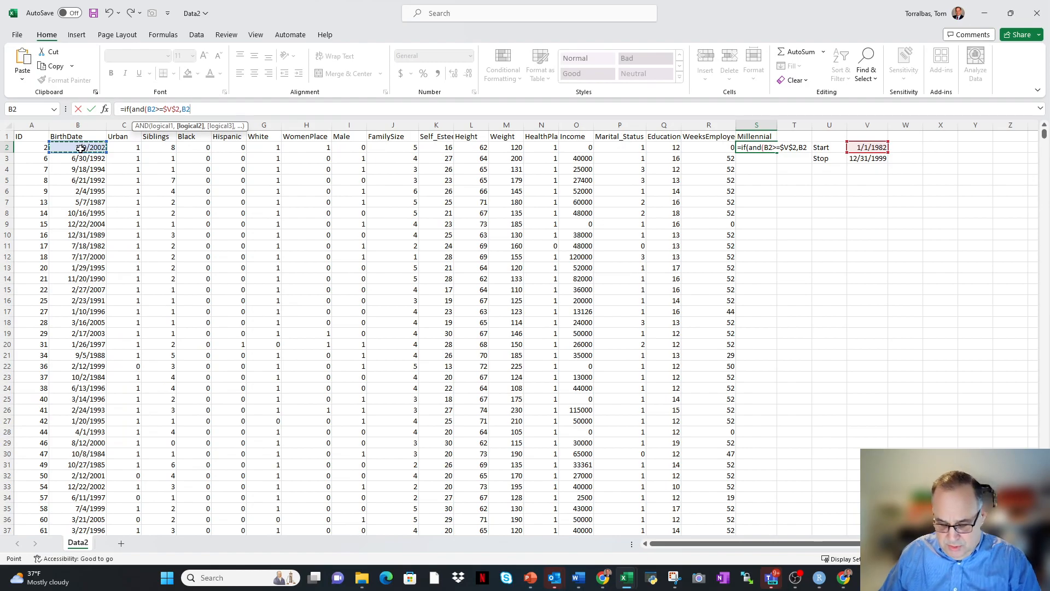
pyautogui.write('<=')
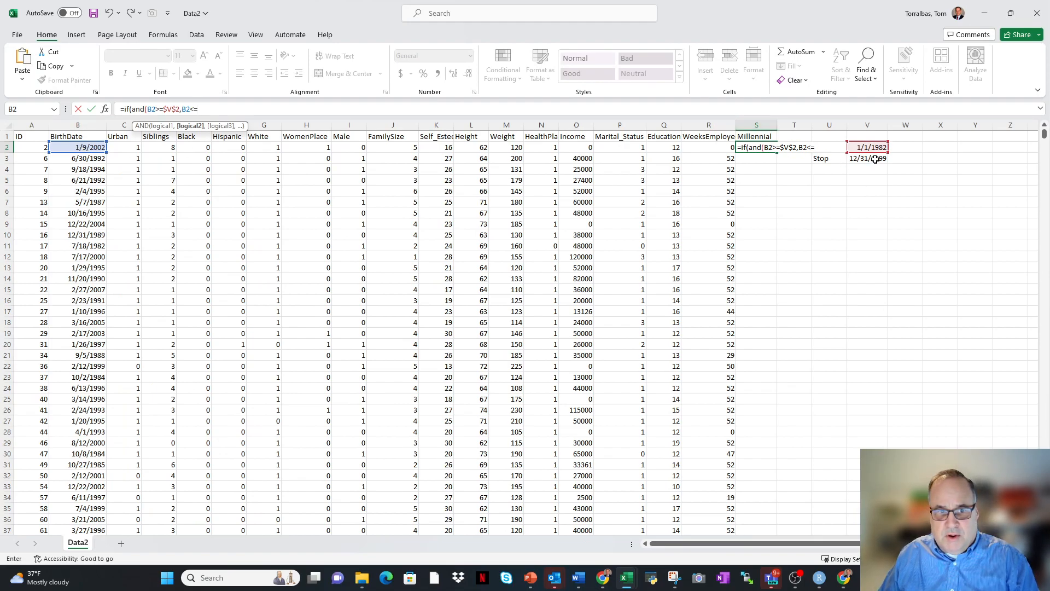
pyautogui.click(876, 159)
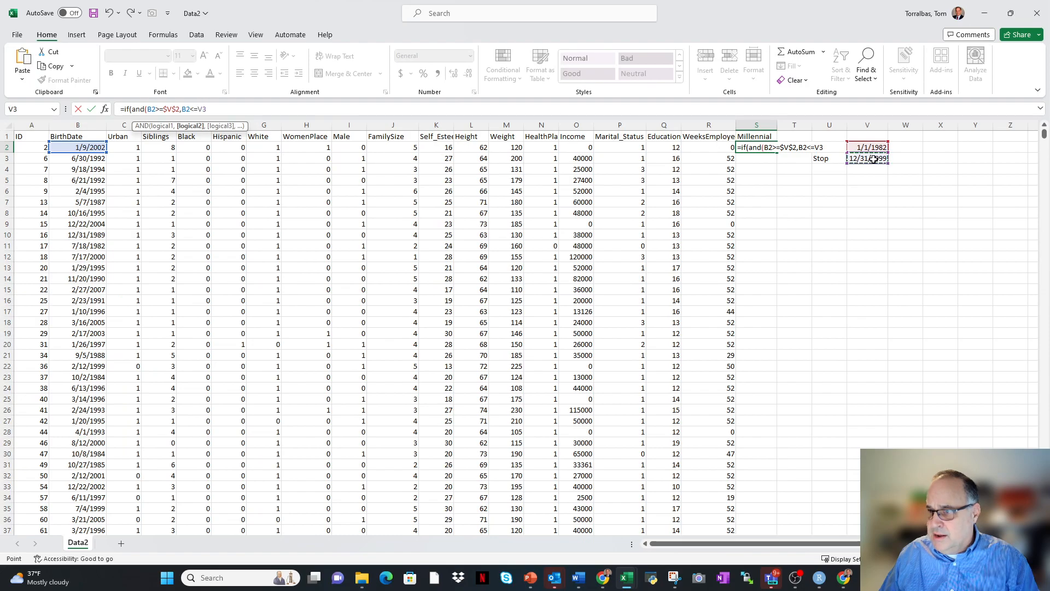
pyautogui.press('F4')
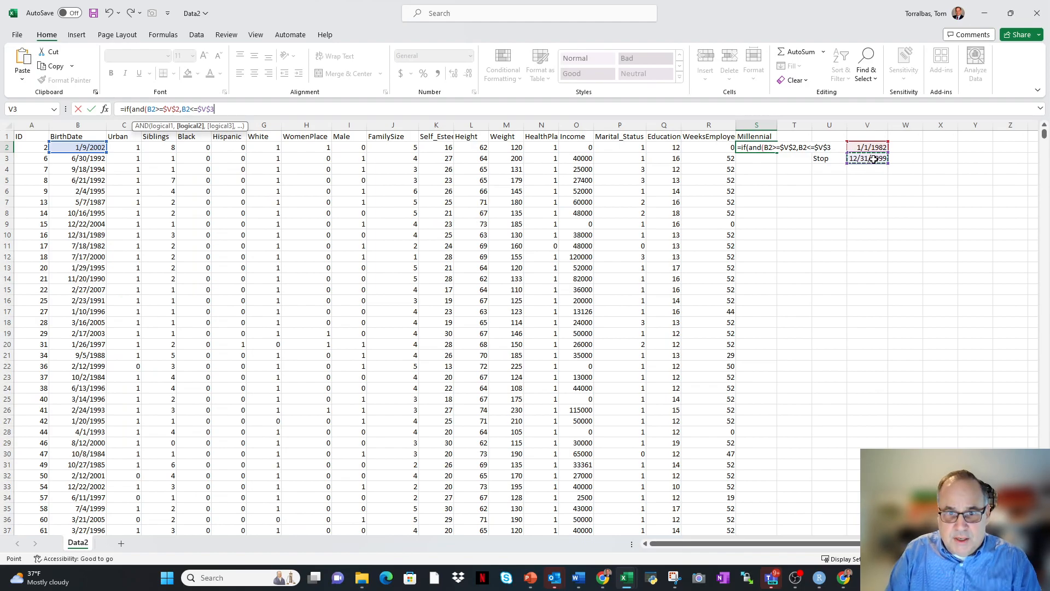
pyautogui.write(')')
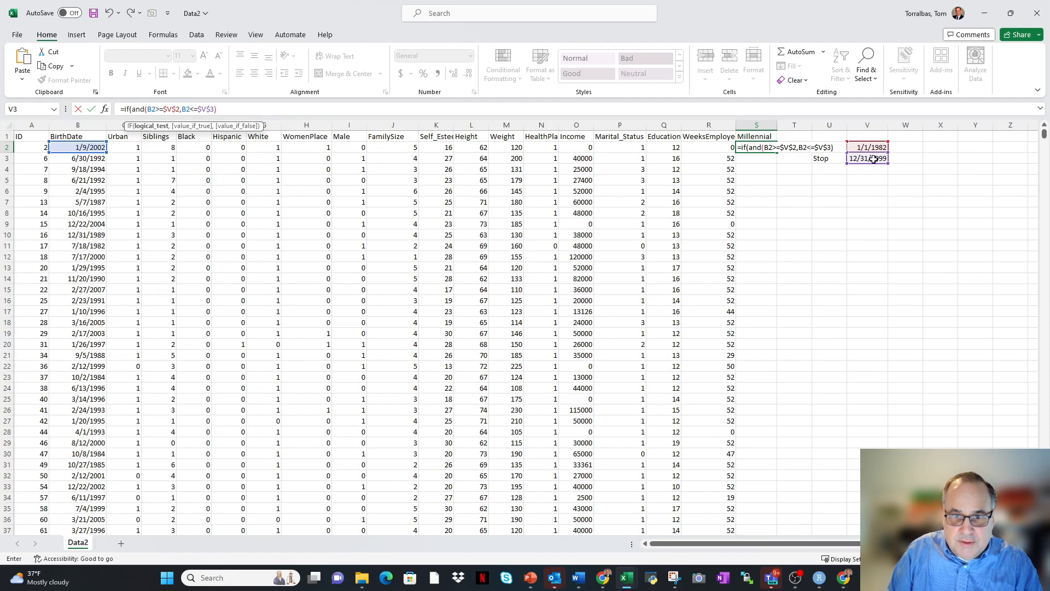
# Finish the IF formula in S2 so it returns "YES" when both conditions hold and "NO" otherwise.
pyautogui.write(',')
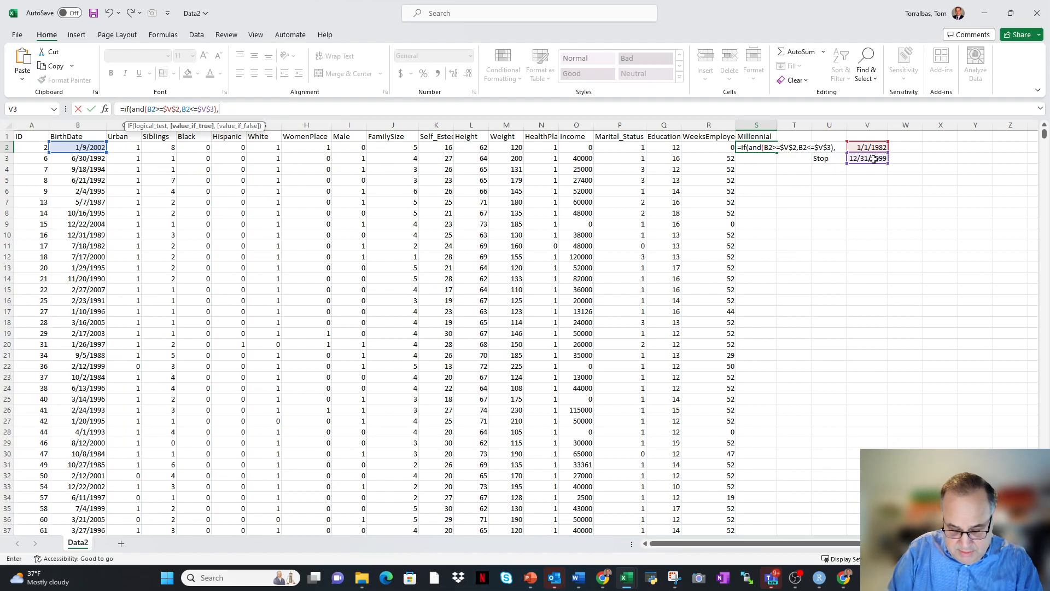
pyautogui.write('"YES')
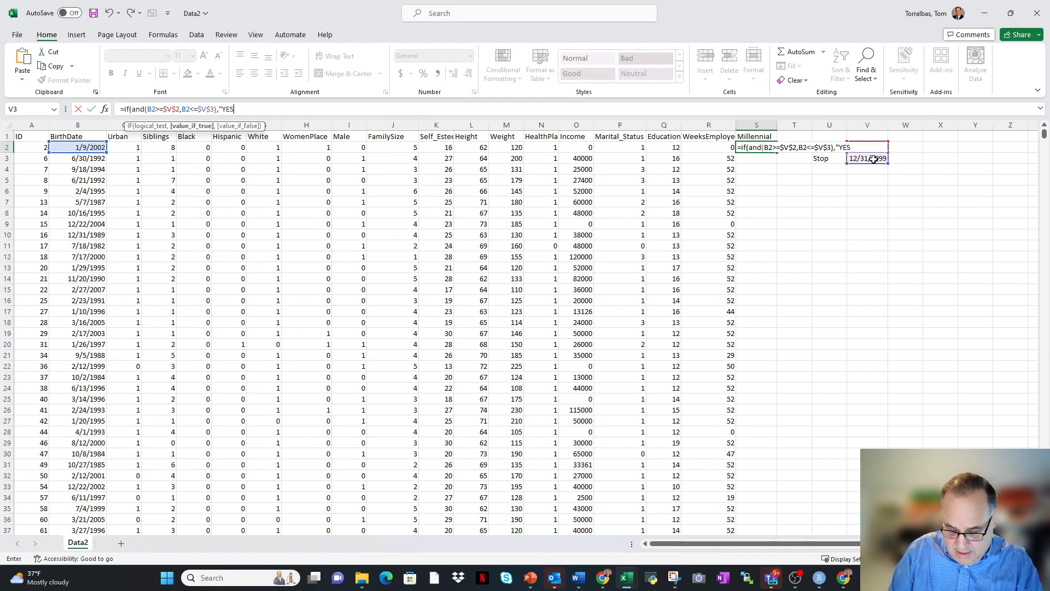
pyautogui.write('",')
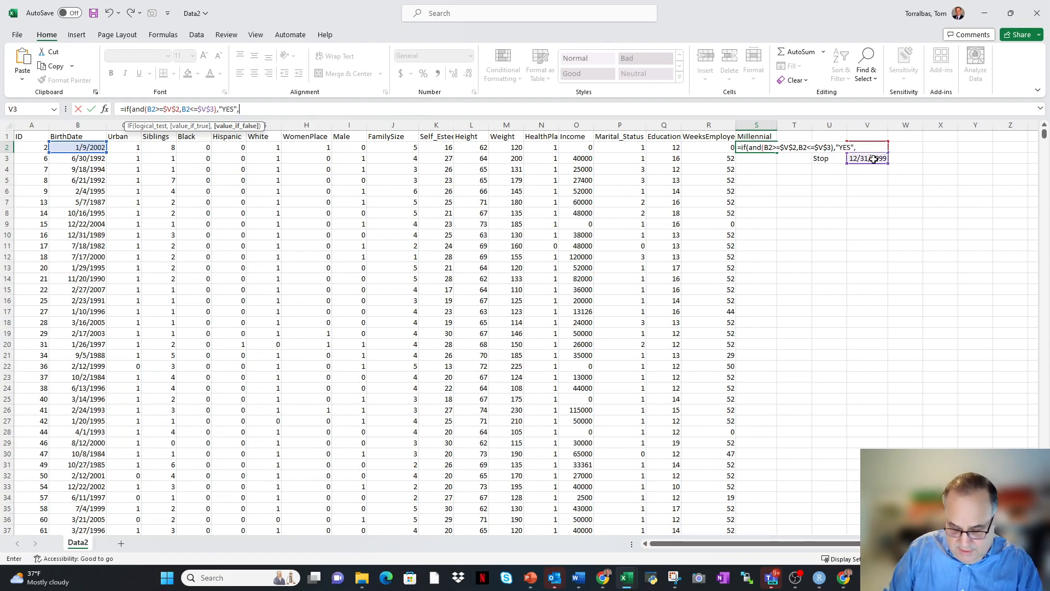
pyautogui.write('"NO')
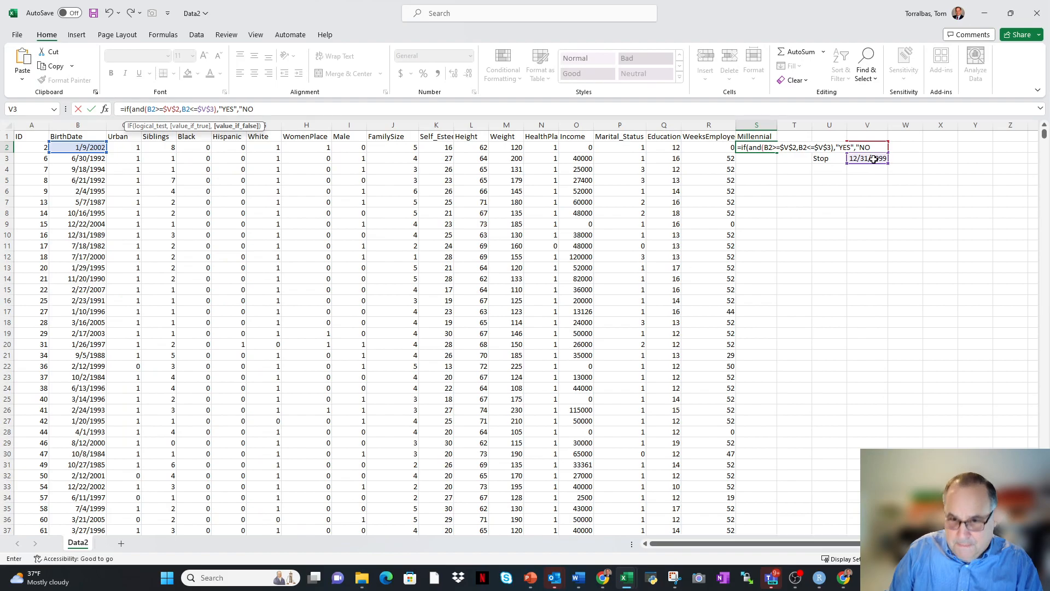
pyautogui.write('")')
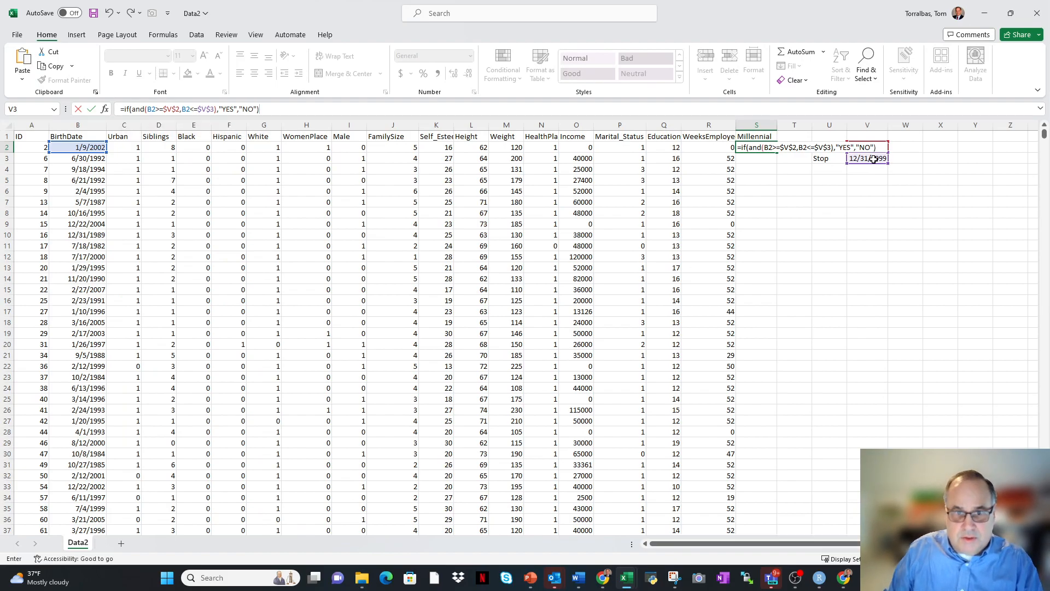
pyautogui.press('Return')
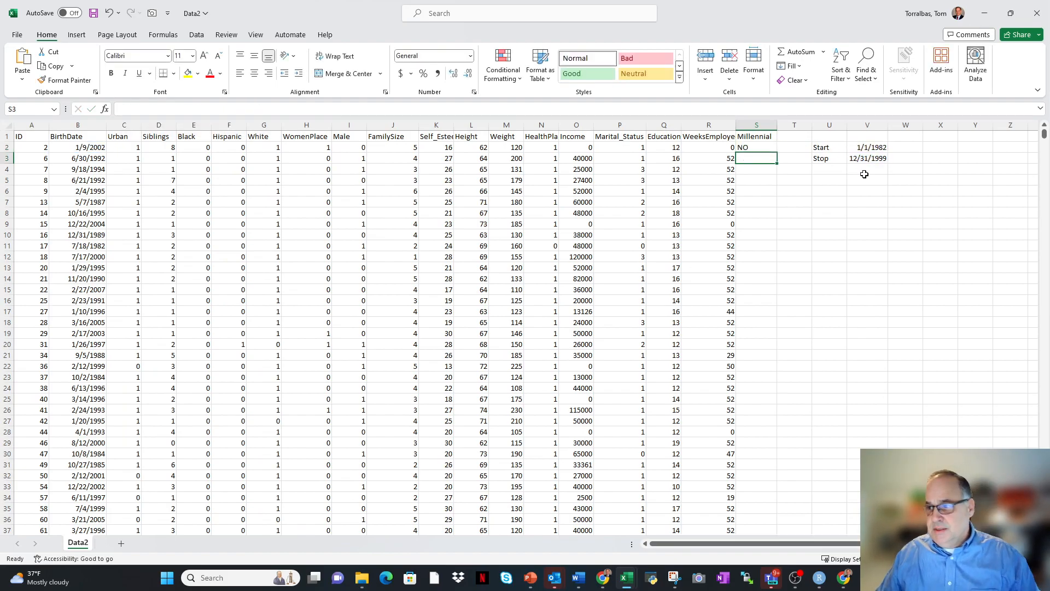
# Center the contents of the Millennial column and fill the S2 formula down through all the data rows.
pyautogui.click(751, 148)
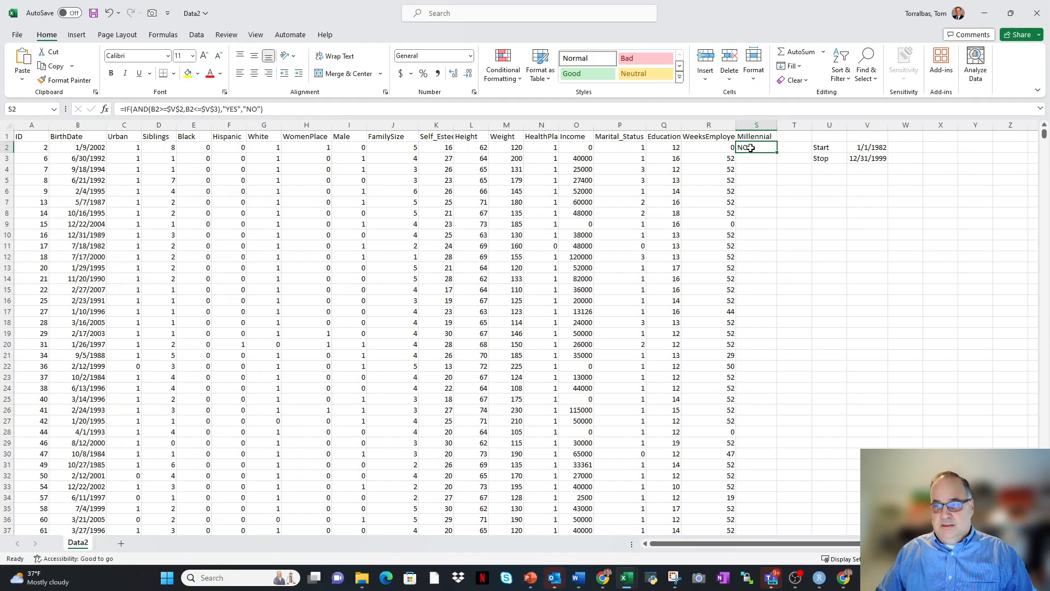
pyautogui.click(754, 125)
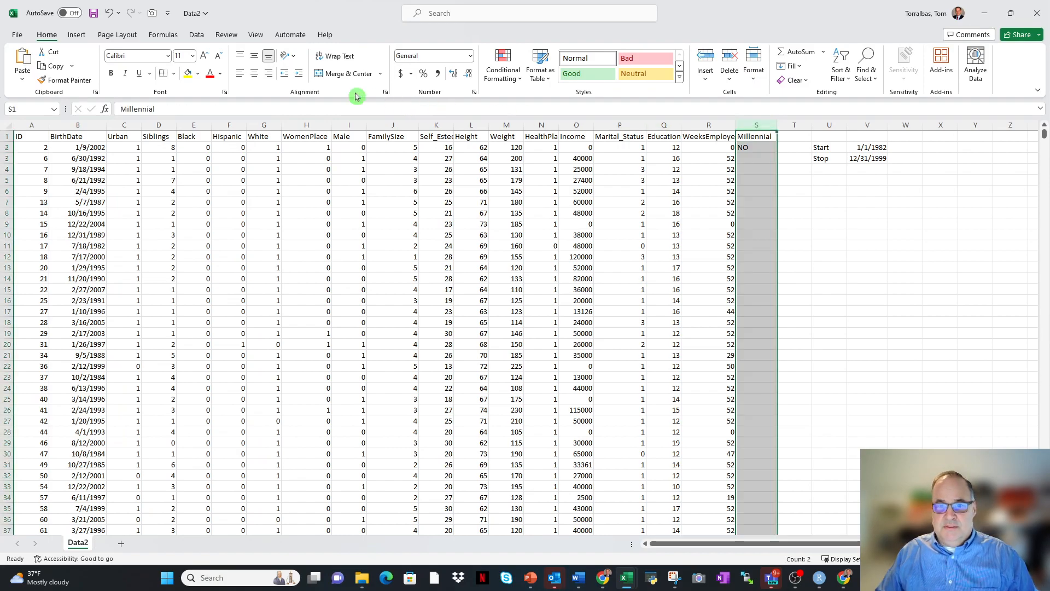
pyautogui.click(254, 73)
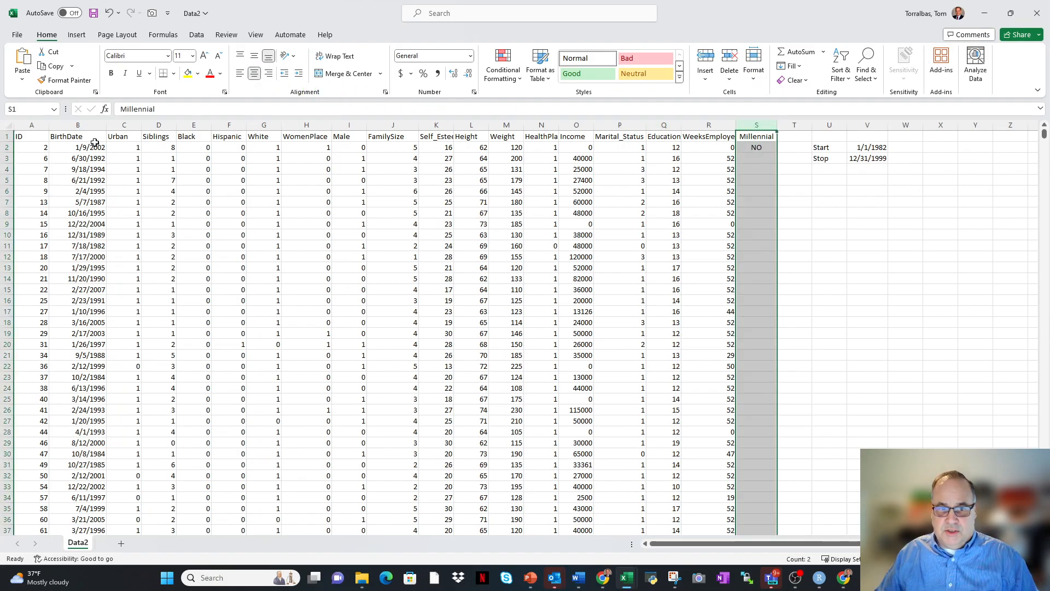
pyautogui.click(753, 147)
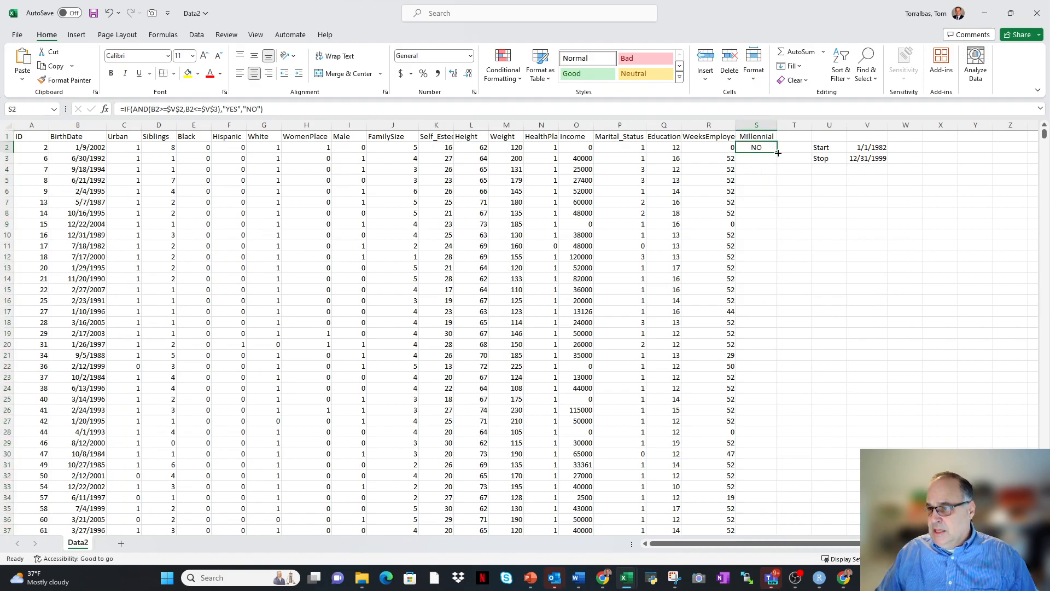
pyautogui.doubleClick(776, 152)
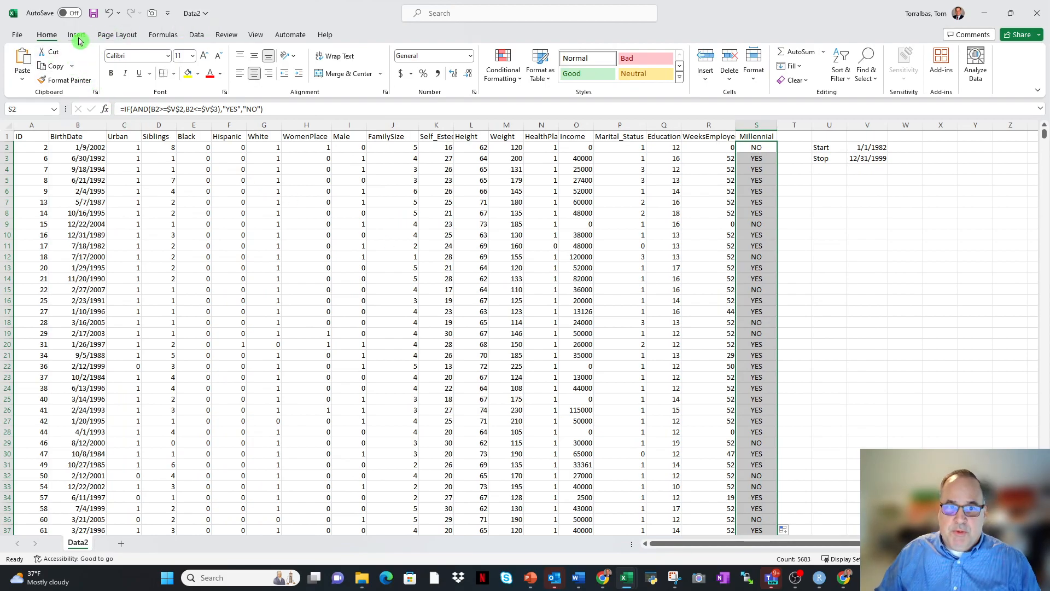
pyautogui.click(18, 36)
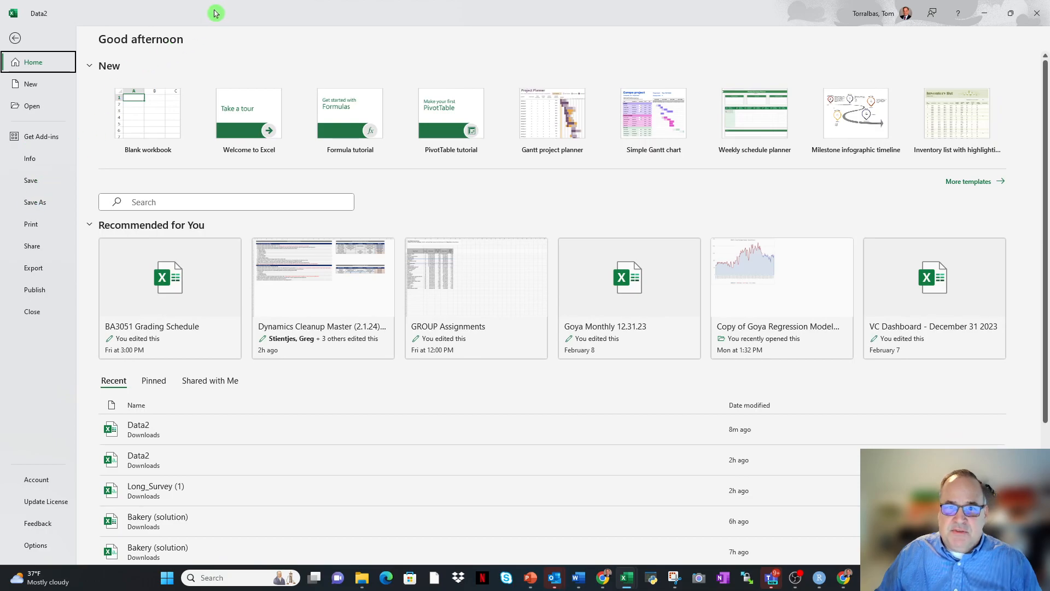
pyautogui.click(15, 38)
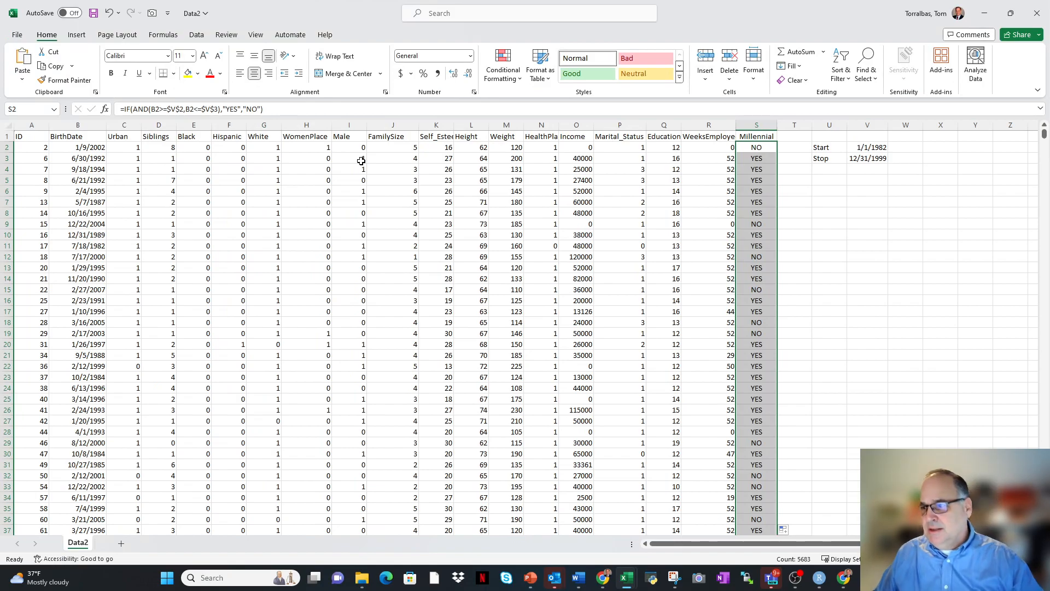
# Apply Thick Outside Borders around the Start and Stop cutoff dates in U2:V3.
pyautogui.moveTo(824, 148); pyautogui.dragTo(869, 159)
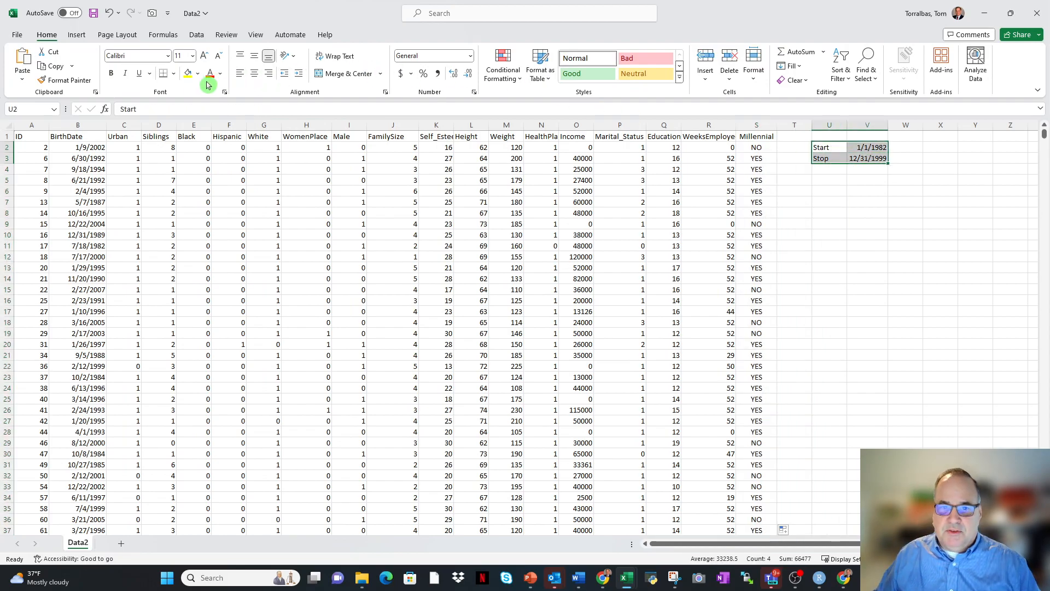
pyautogui.click(174, 74)
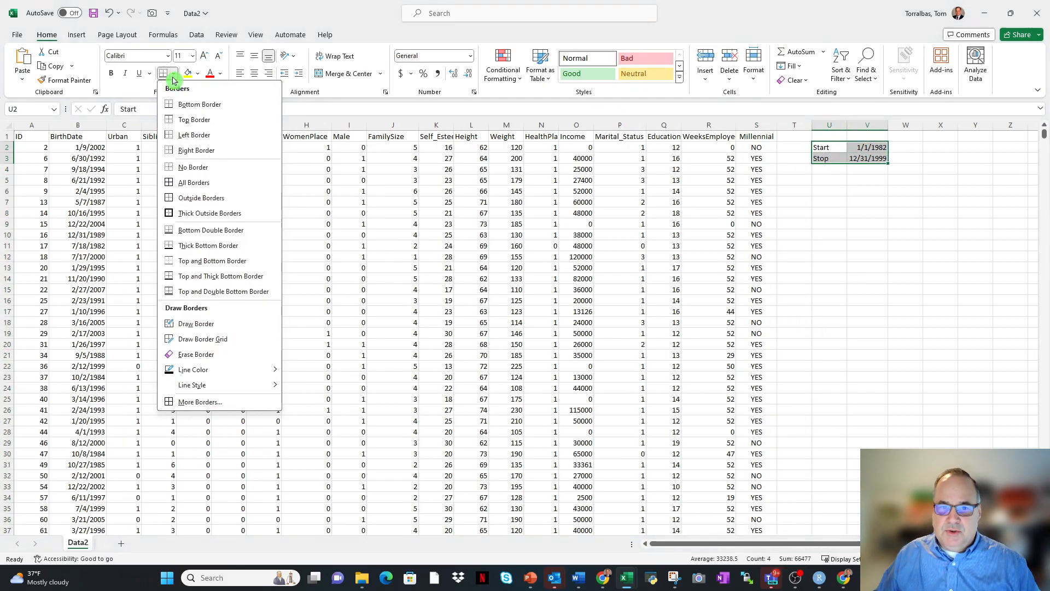
pyautogui.click(188, 220)
pyautogui.click(882, 238)
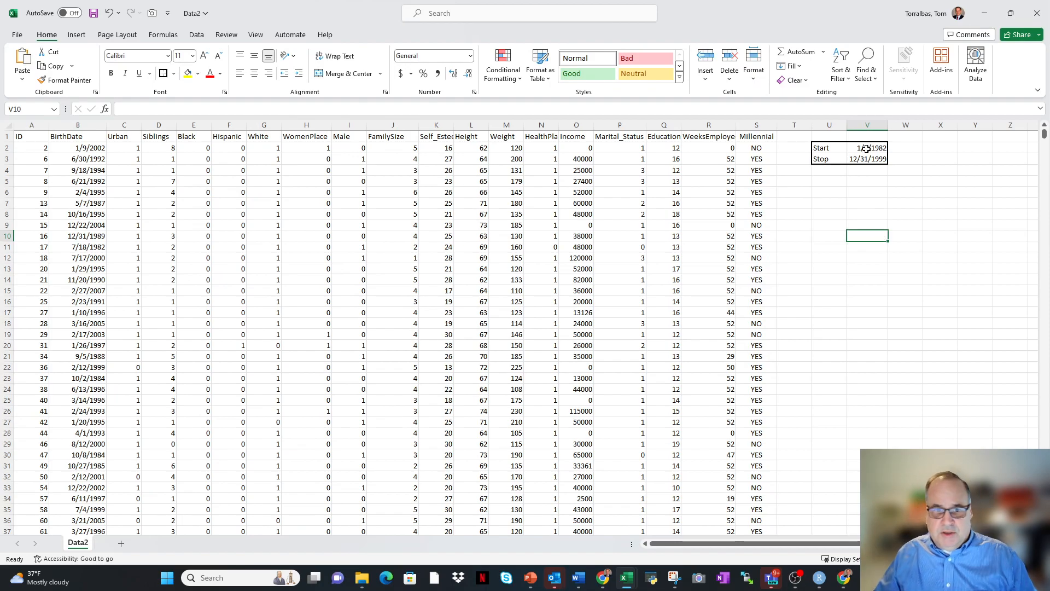
# Examine the birth date in B2 and the Millennial formulas in S2 and S5 in relation to the cutoff dates.
pyautogui.click(79, 149)
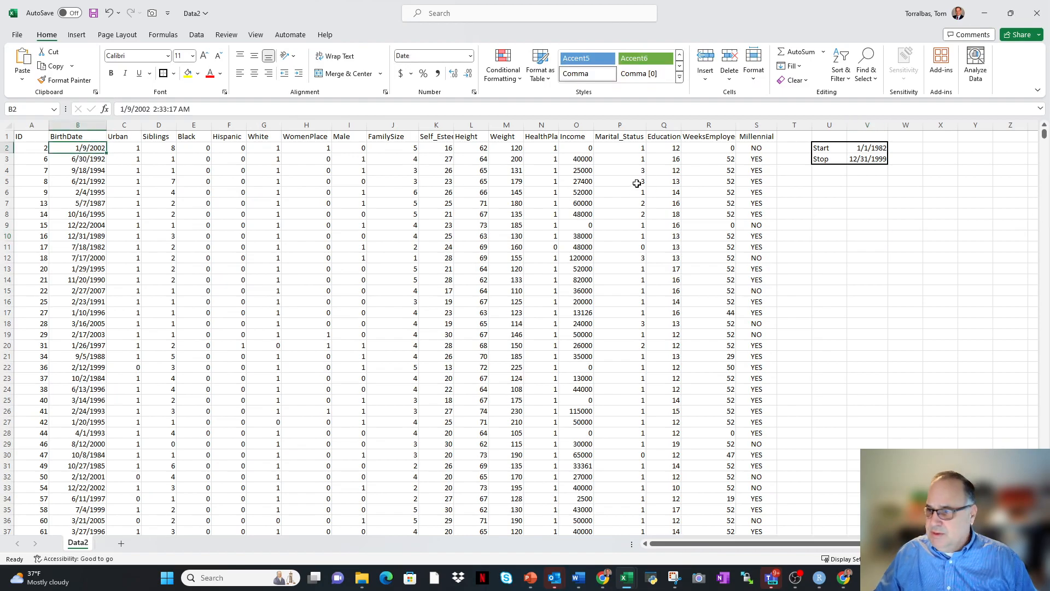
pyautogui.click(883, 213)
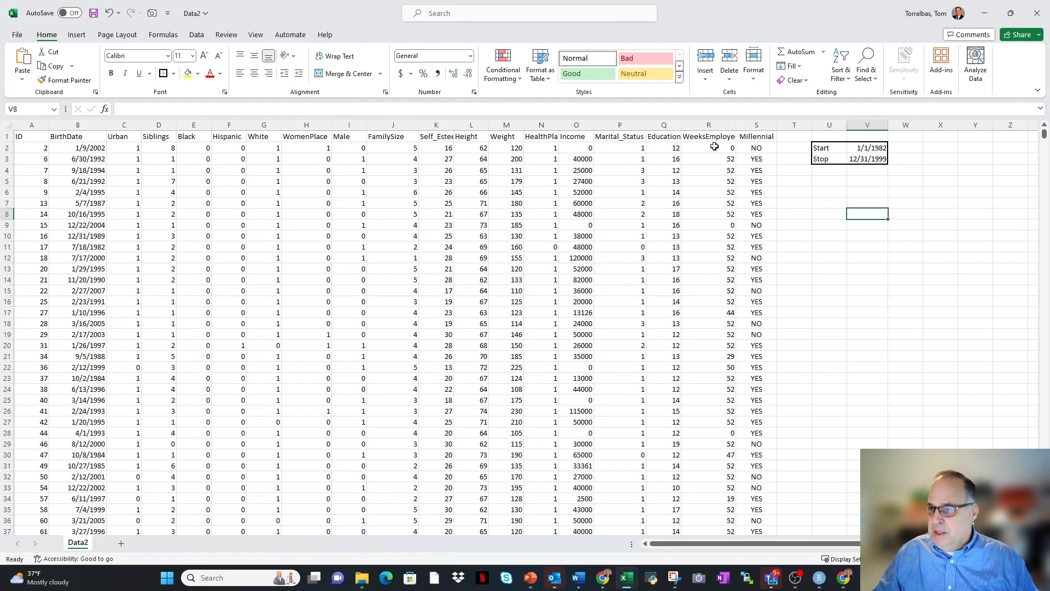
pyautogui.click(753, 149)
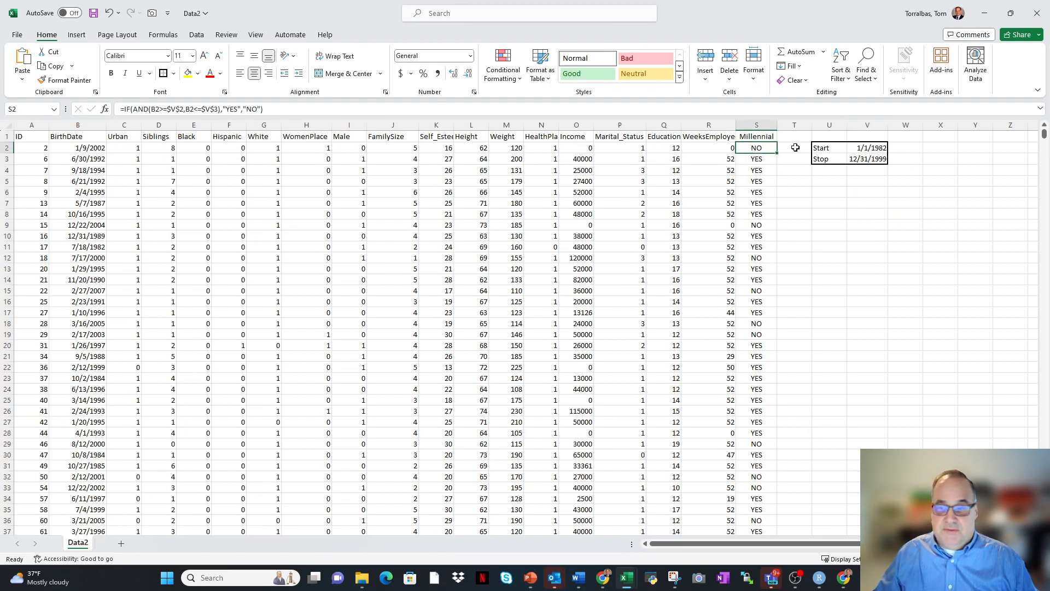
pyautogui.click(756, 136)
pyautogui.click(757, 127)
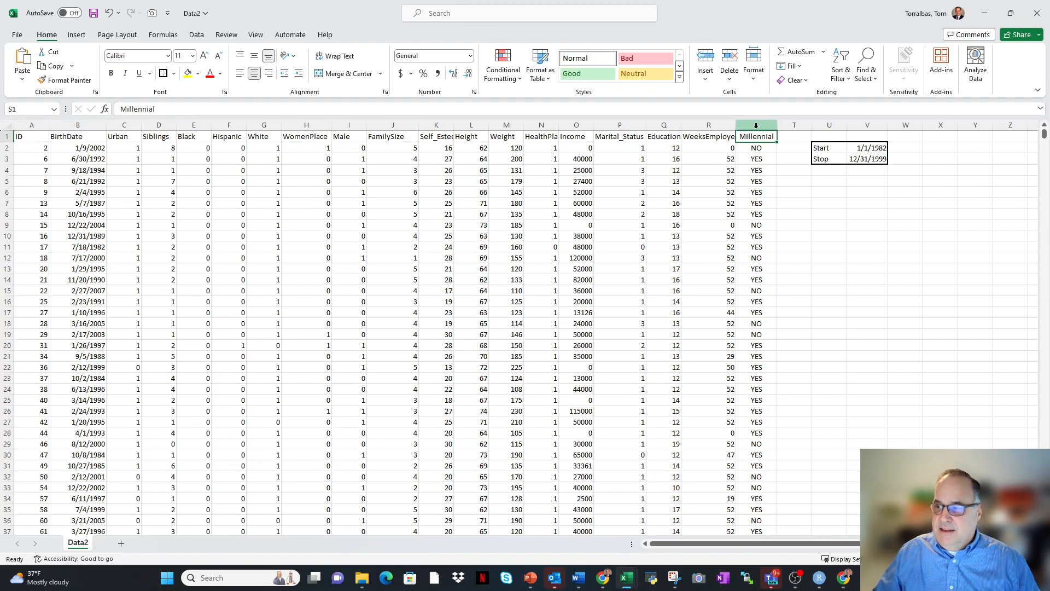
pyautogui.click(771, 186)
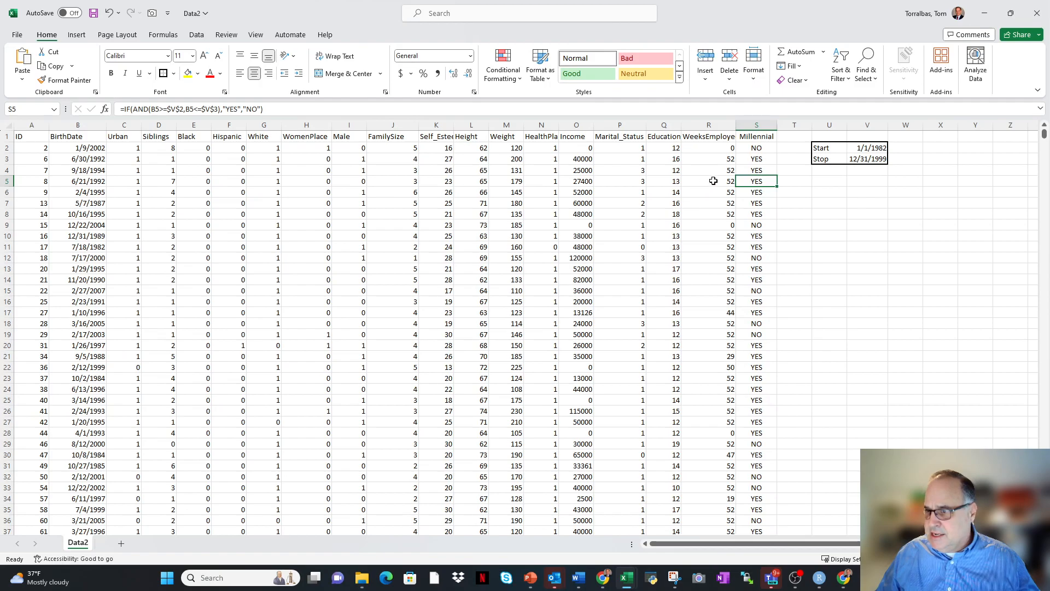
pyautogui.click(752, 134)
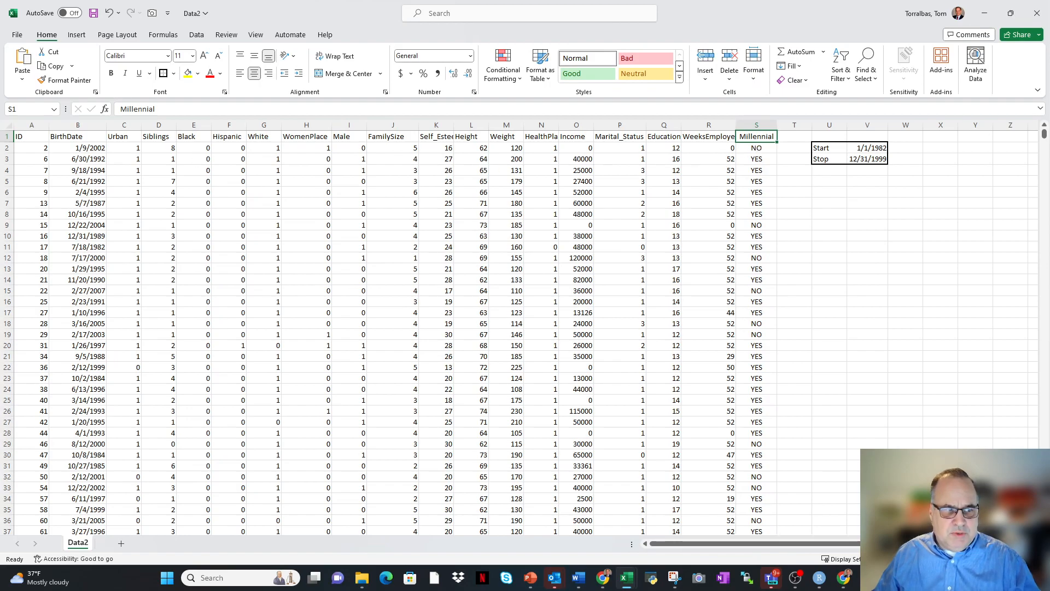
pyautogui.click(442, 147)
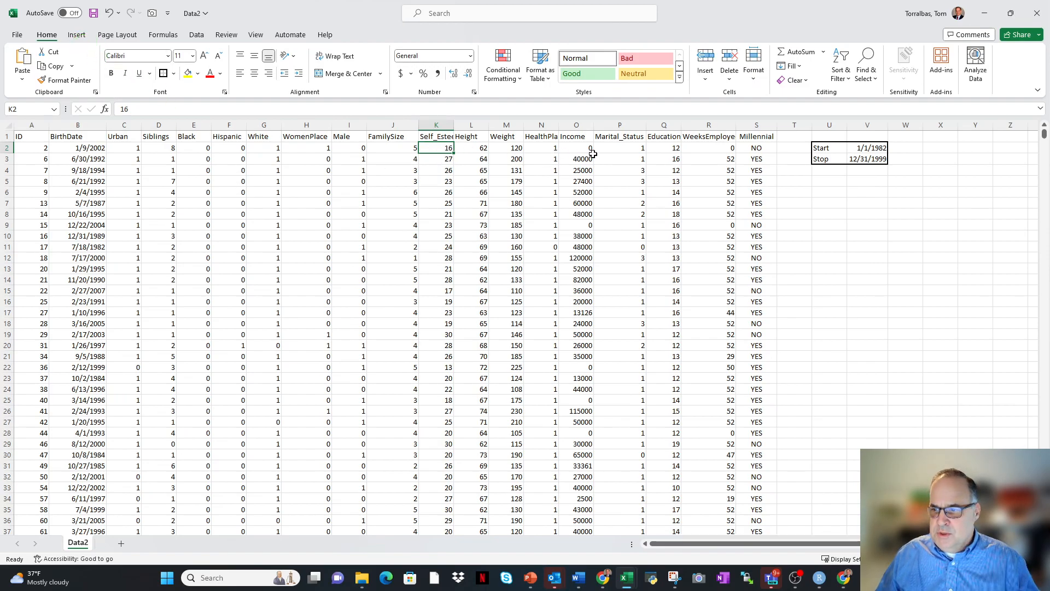
# Insert a PivotTable from the data range Data2!$A$1:$S$5684 into the existing worksheet at cell U5.
pyautogui.click(620, 151)
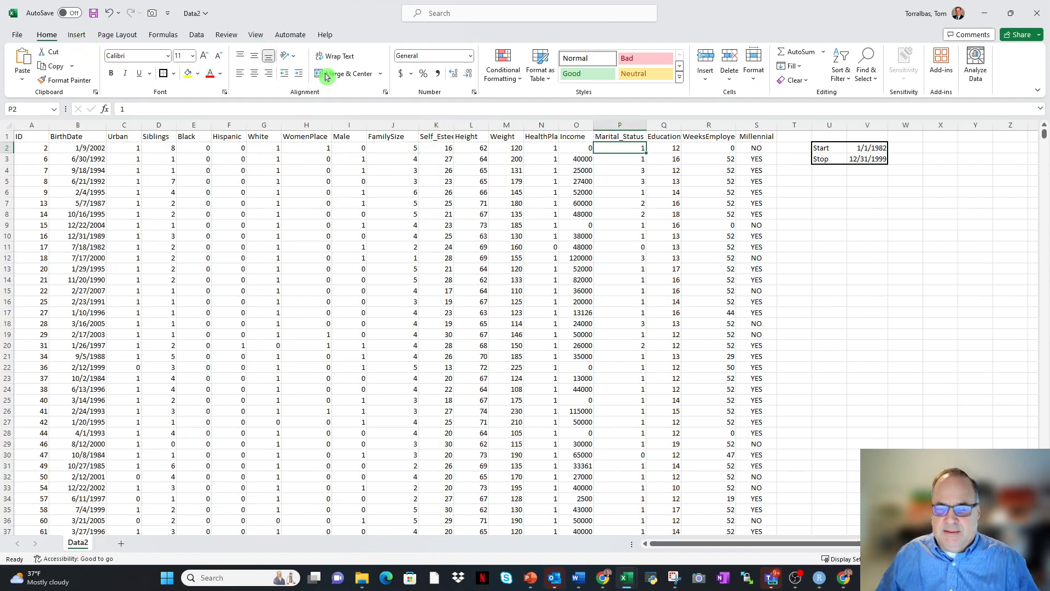
pyautogui.click(77, 35)
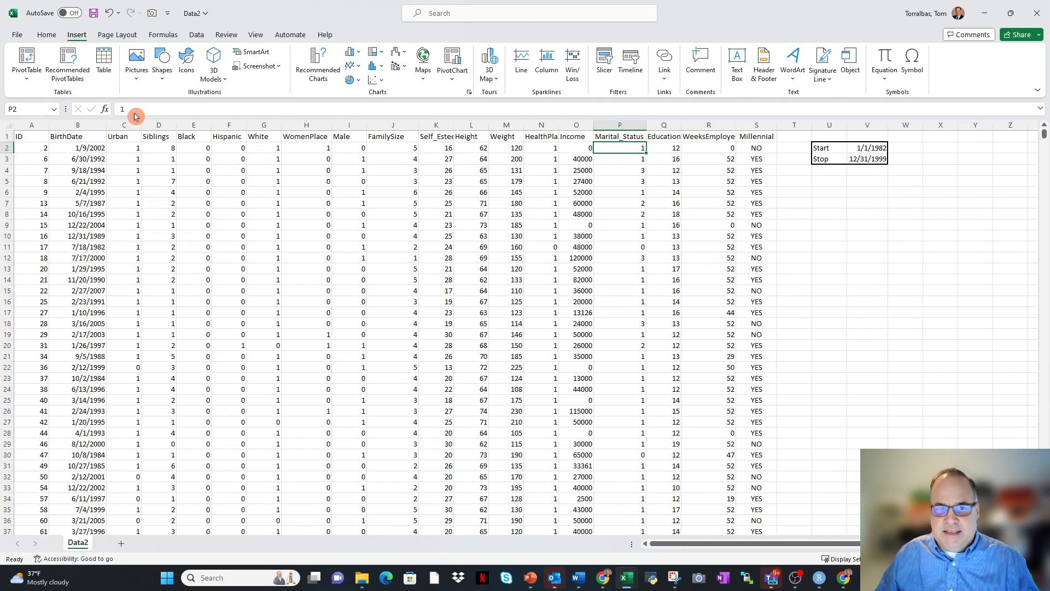
pyautogui.click(16, 65)
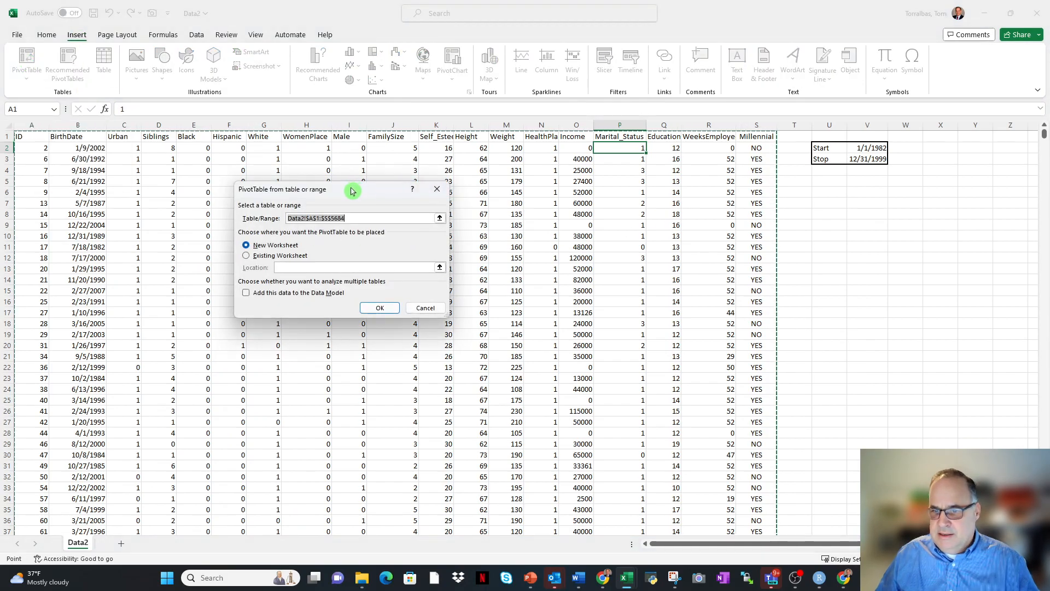
pyautogui.moveTo(352, 196); pyautogui.dragTo(601, 233)
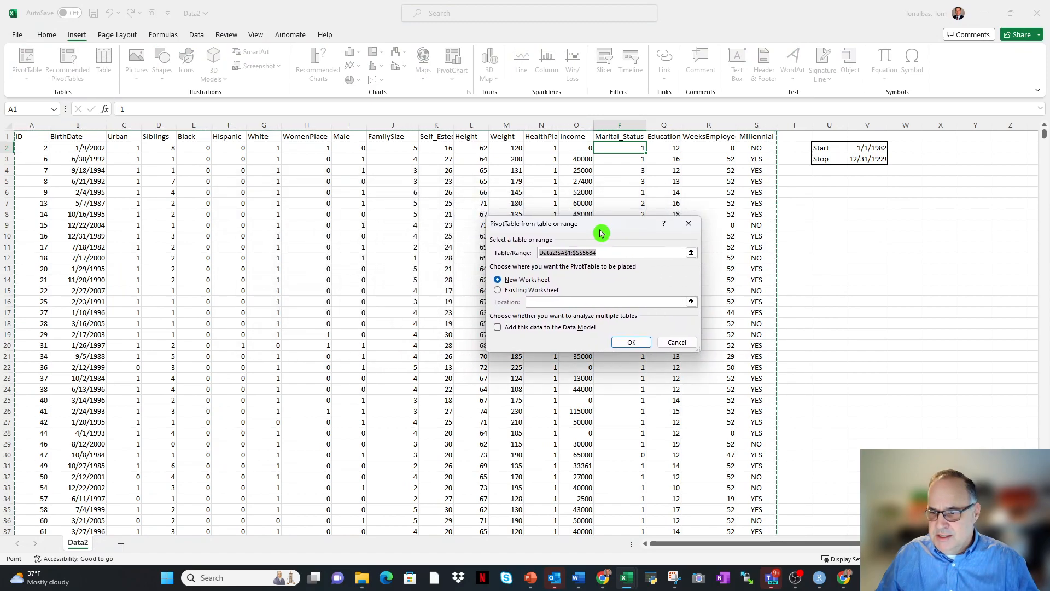
pyautogui.click(500, 295)
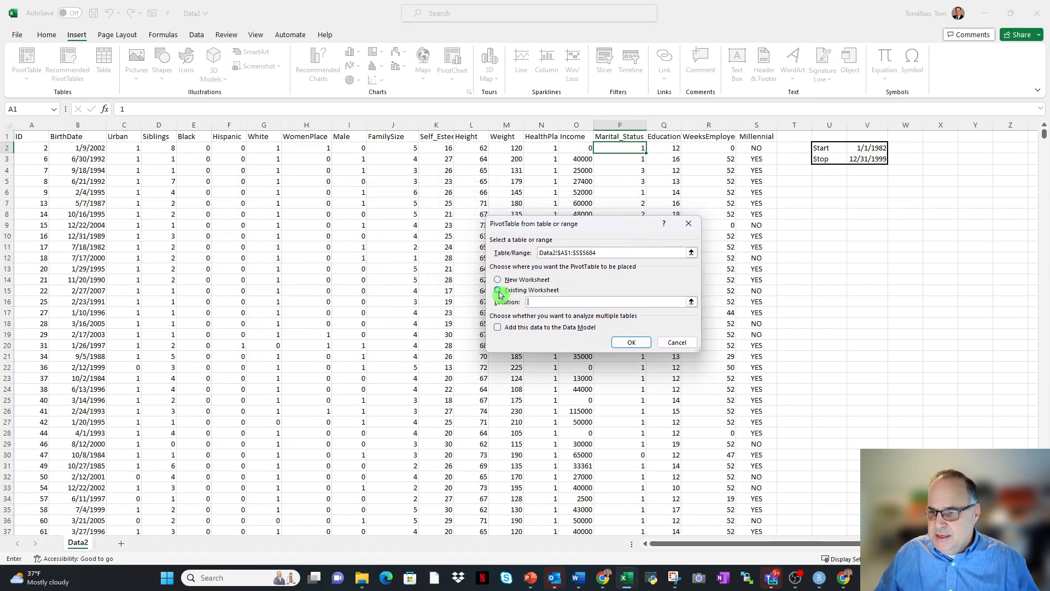
pyautogui.click(537, 303)
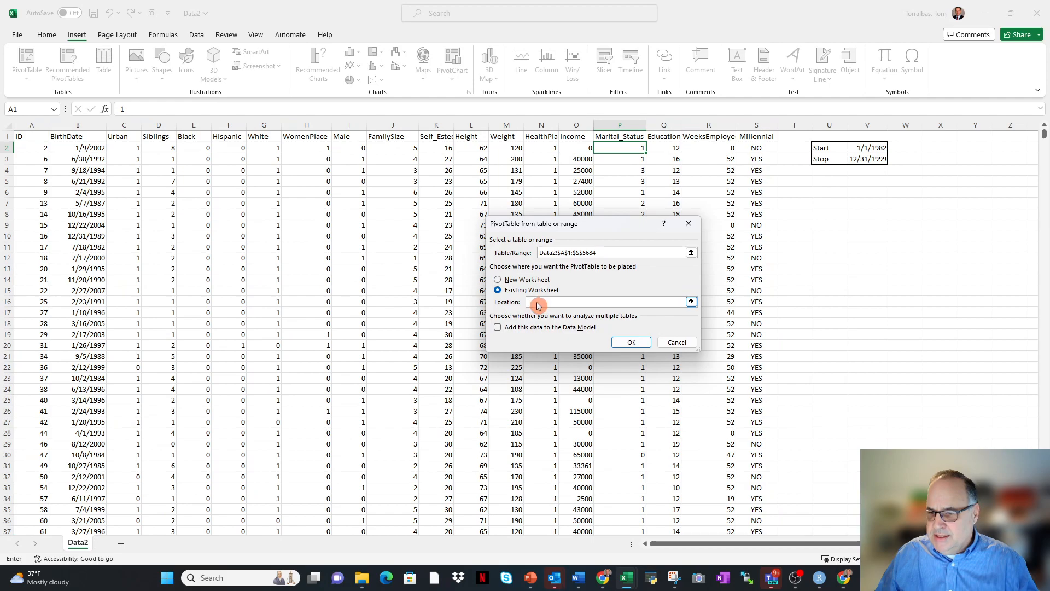
pyautogui.click(823, 180)
pyautogui.click(631, 343)
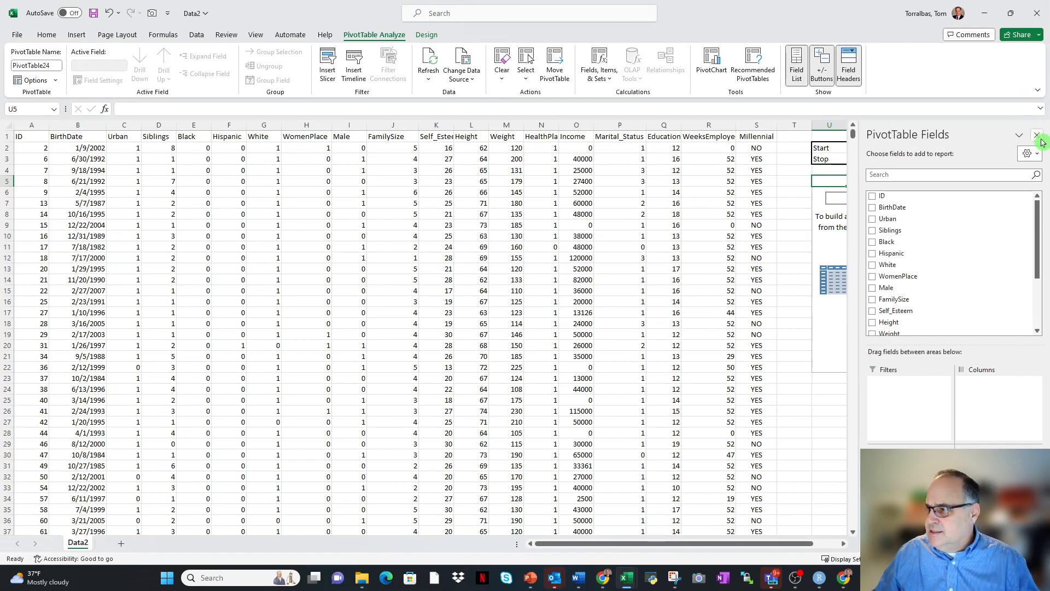
# Add Height to the PivotTable's values and Millennial to its rows.
pyautogui.click(678, 547)
pyautogui.moveTo(678, 549); pyautogui.dragTo(704, 547)
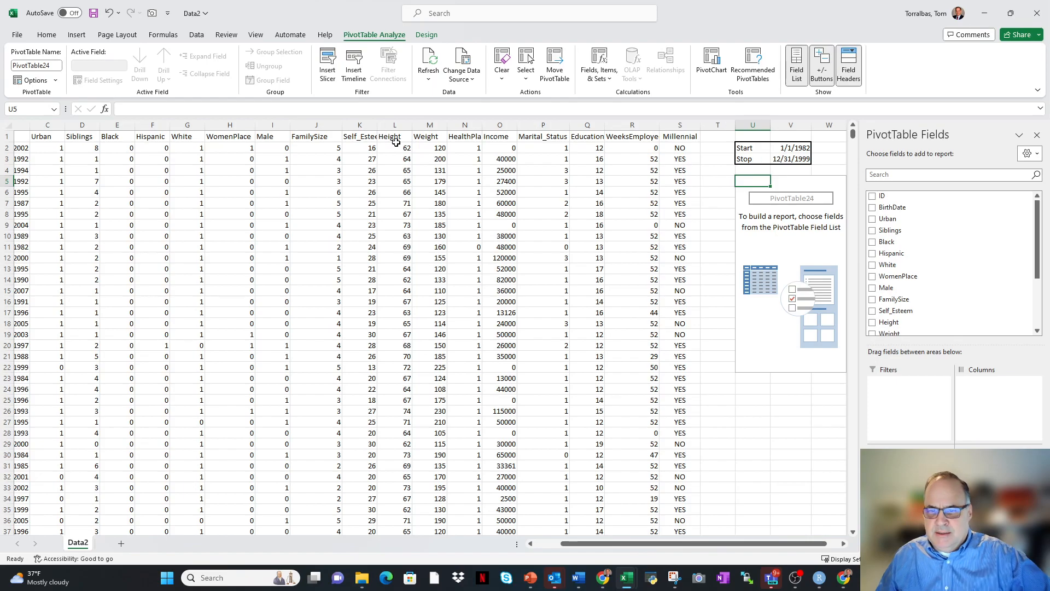
pyautogui.scroll(-5, 962, 252)
pyautogui.scroll(5, 960, 266)
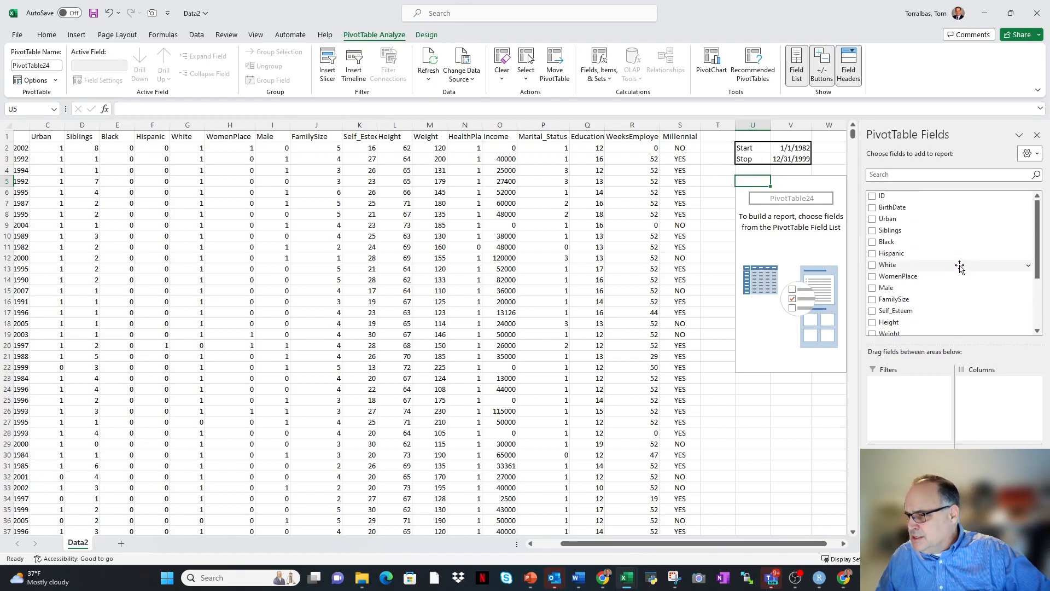
pyautogui.scroll(-3, 958, 266)
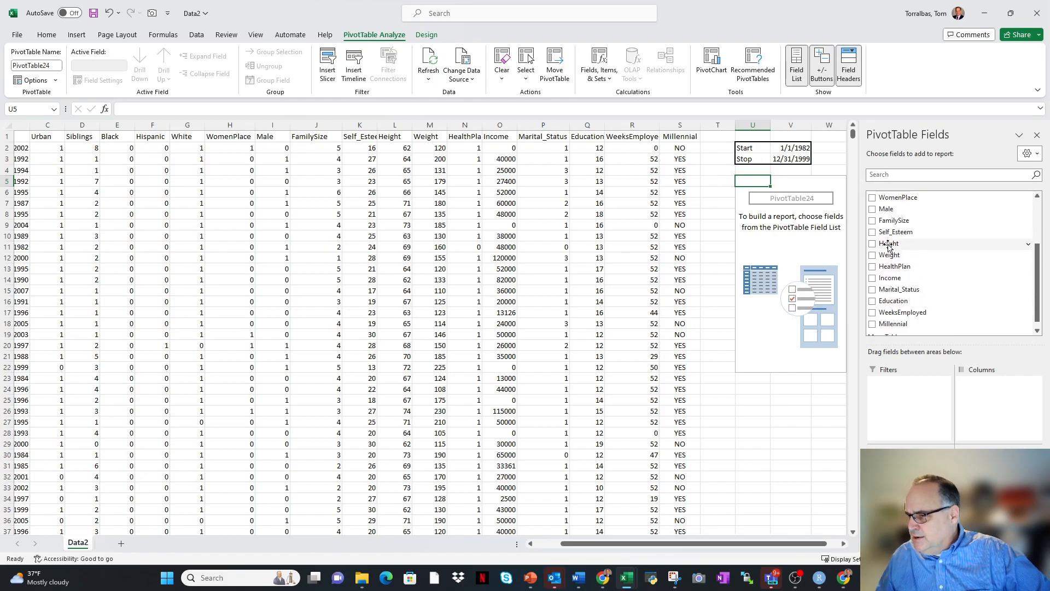
pyautogui.moveTo(889, 250); pyautogui.dragTo(998, 488)
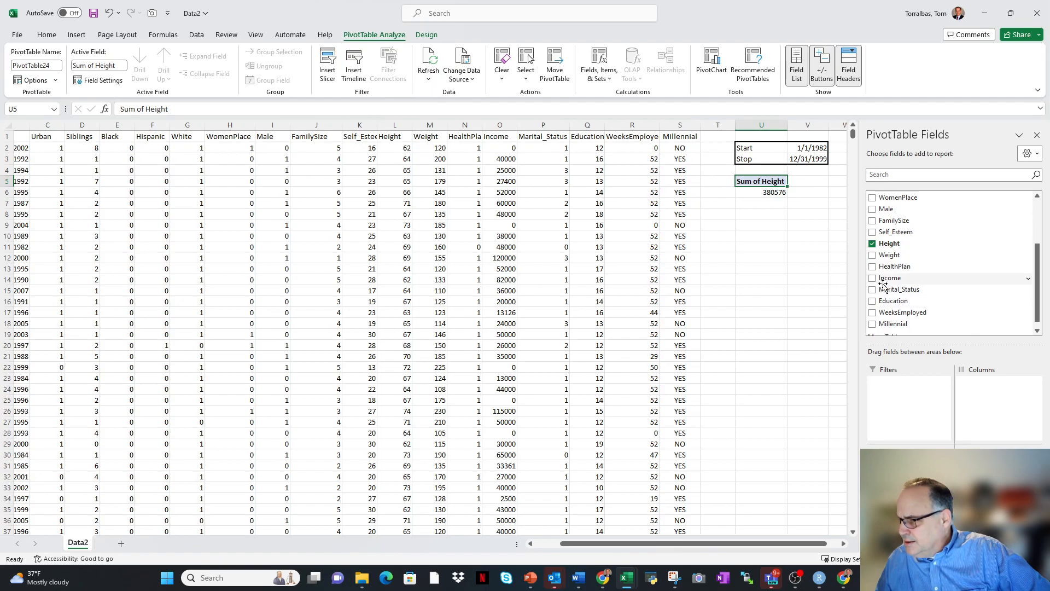
pyautogui.scroll(-1, 905, 297)
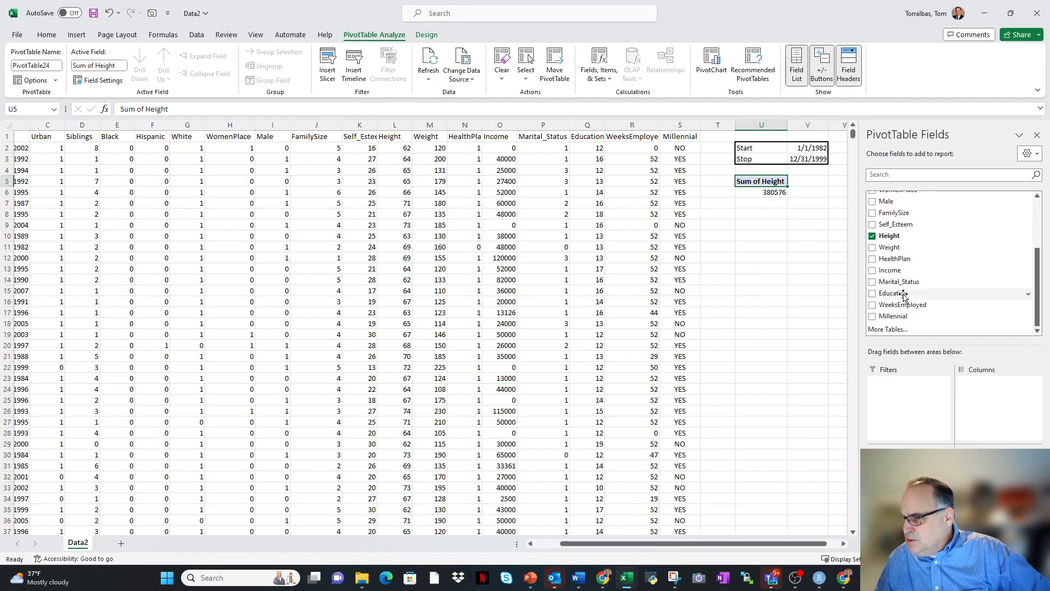
pyautogui.moveTo(892, 318); pyautogui.dragTo(908, 487)
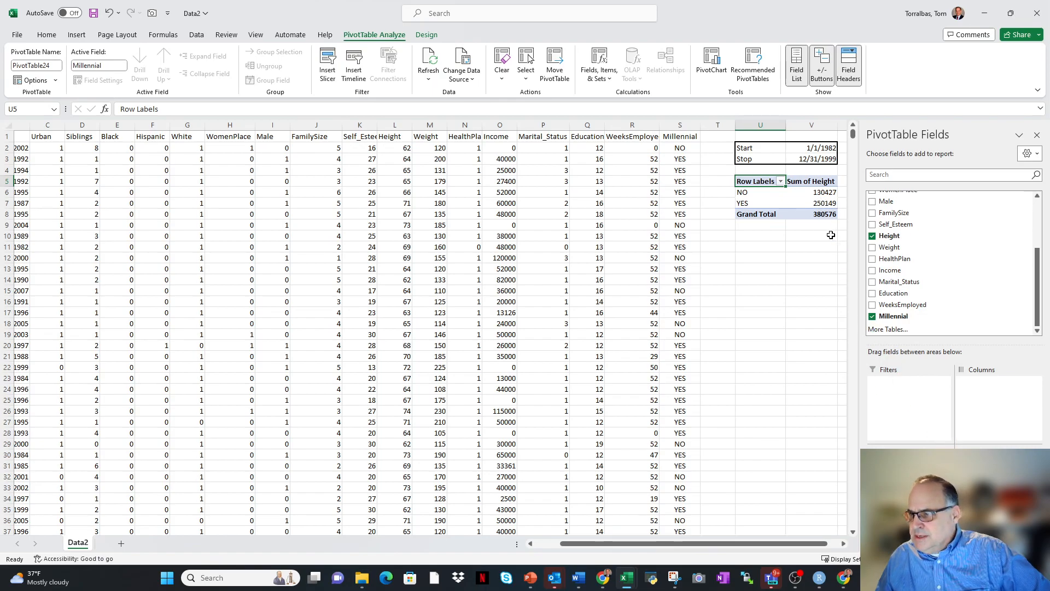
# Summarize the PivotTable's Height values by Average instead of Sum.
pyautogui.click(999, 467)
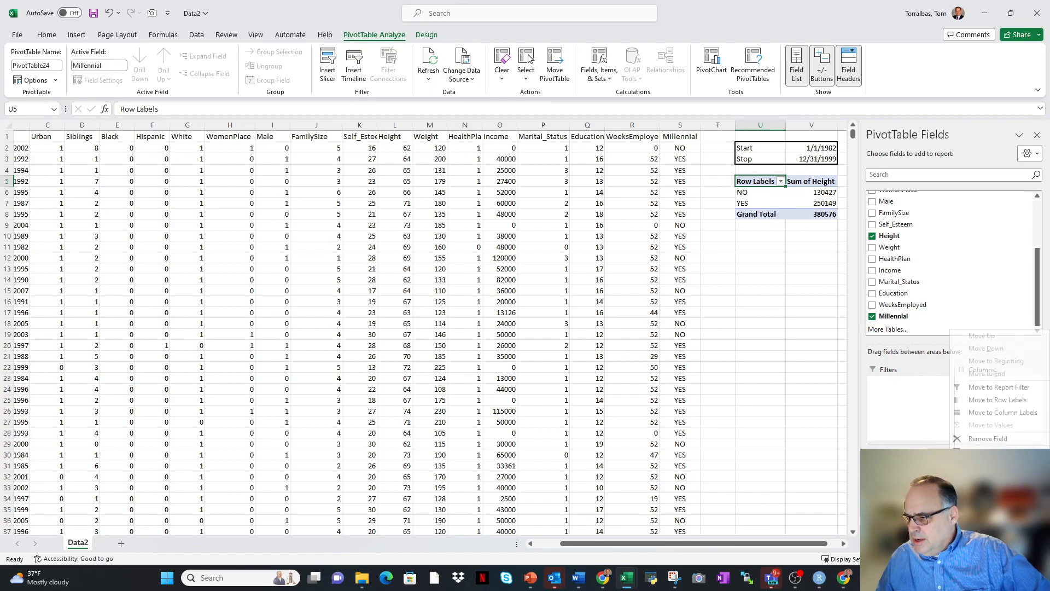
pyautogui.click(999, 452)
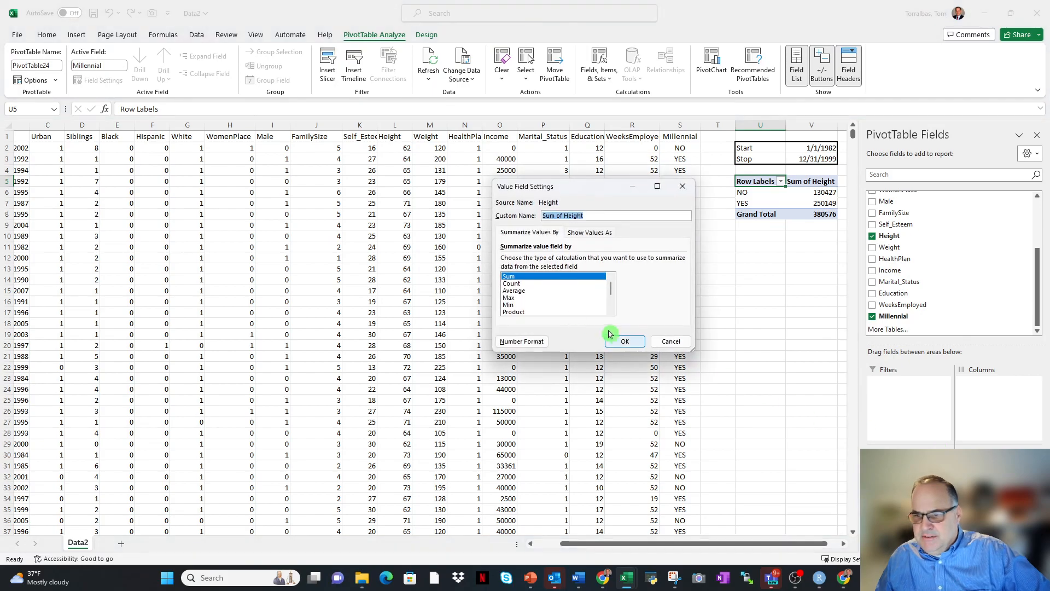
pyautogui.click(514, 291)
pyautogui.click(624, 341)
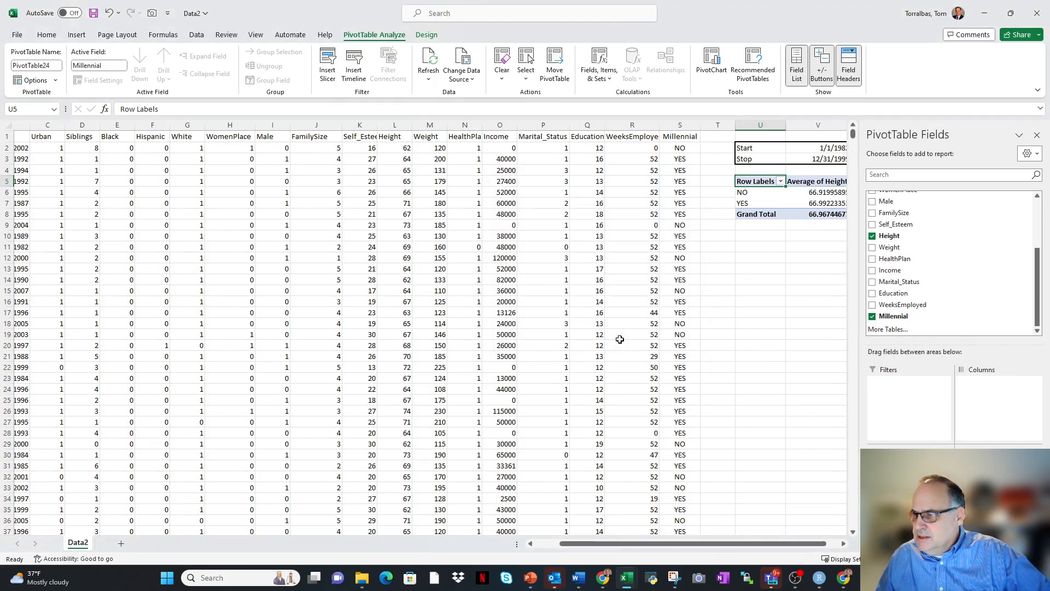
pyautogui.moveTo(797, 544); pyautogui.dragTo(820, 543)
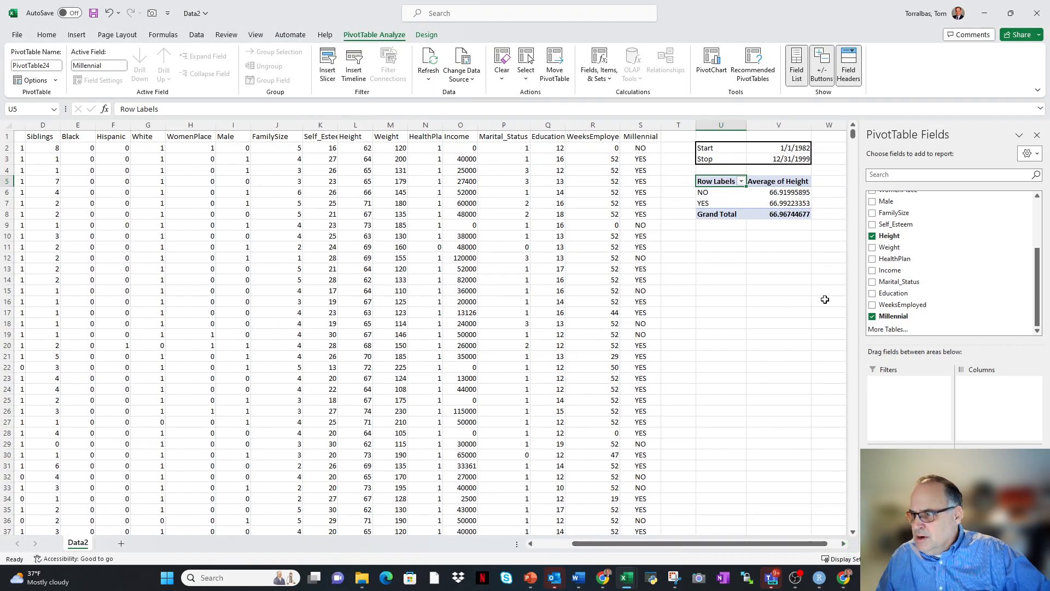
# Format the whole PivotTable, U5:V8, in Comma Style with one decimal place.
pyautogui.click(772, 174)
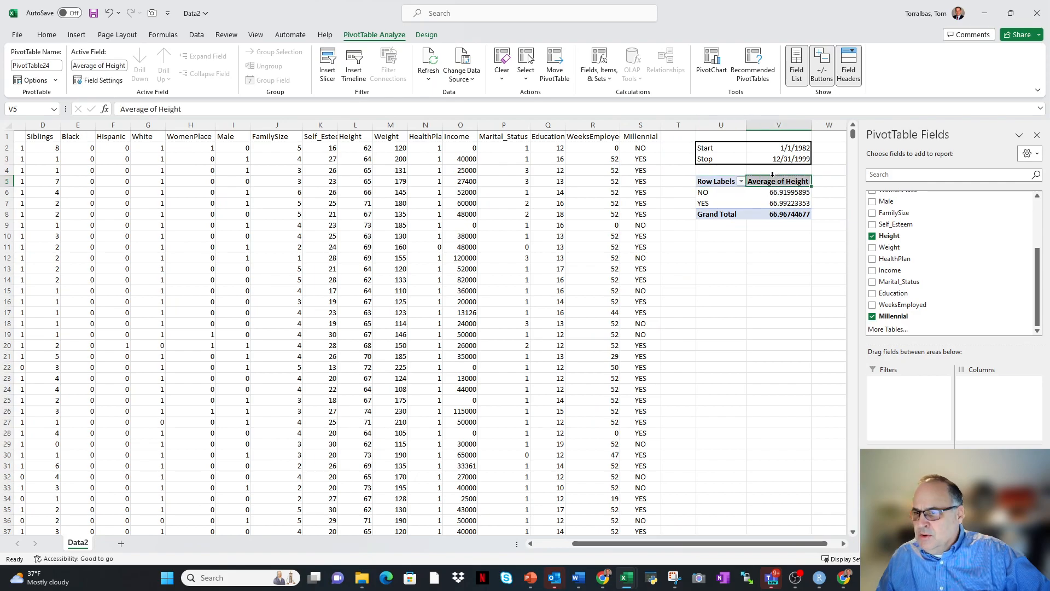
pyautogui.moveTo(707, 179); pyautogui.dragTo(804, 214)
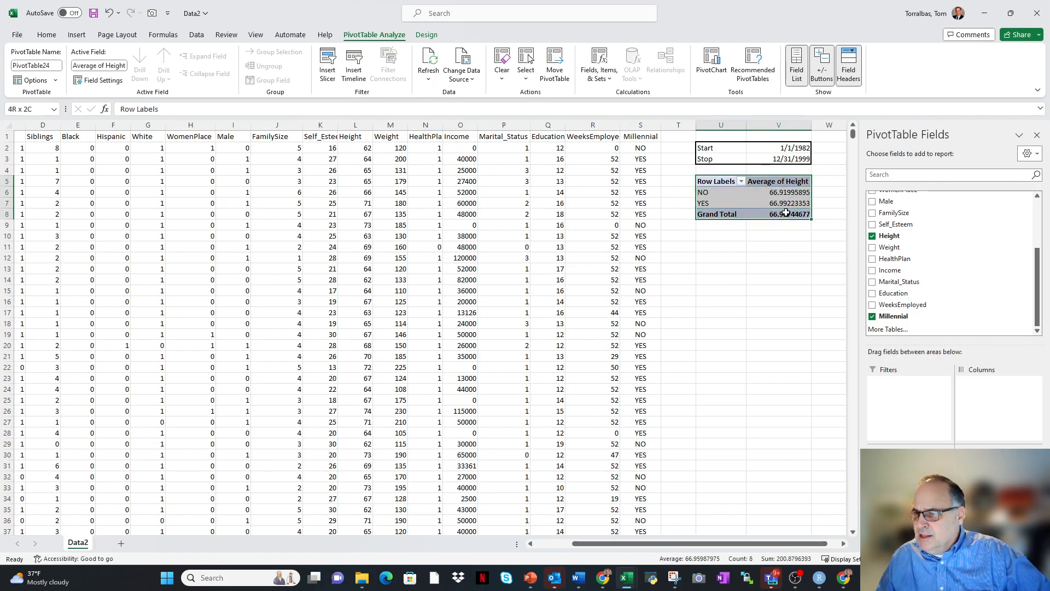
pyautogui.click(52, 37)
pyautogui.click(438, 74)
pyautogui.click(466, 81)
pyautogui.click(466, 80)
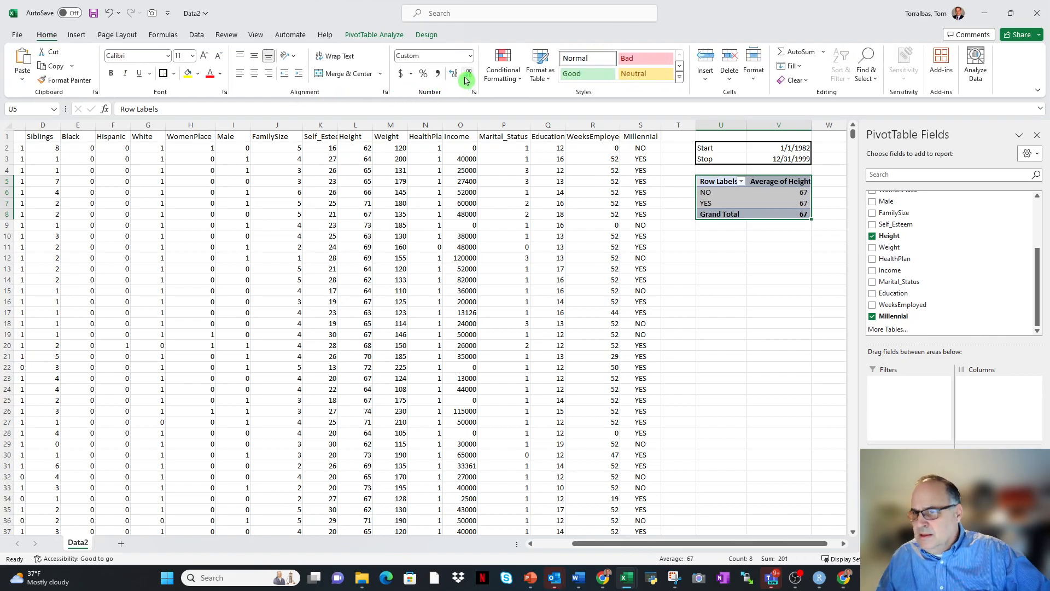
pyautogui.click(454, 77)
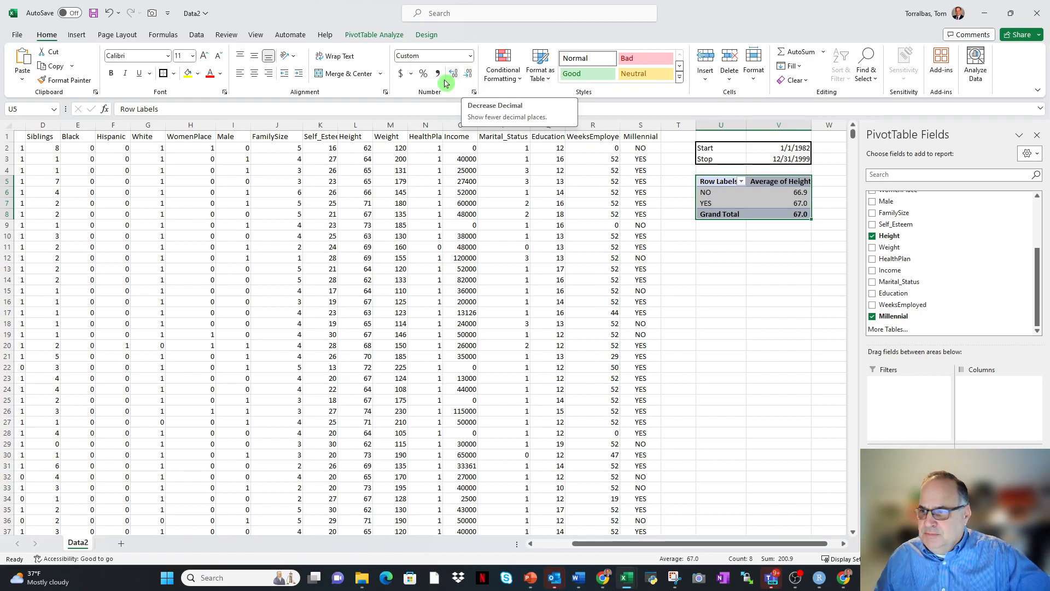
pyautogui.click(755, 256)
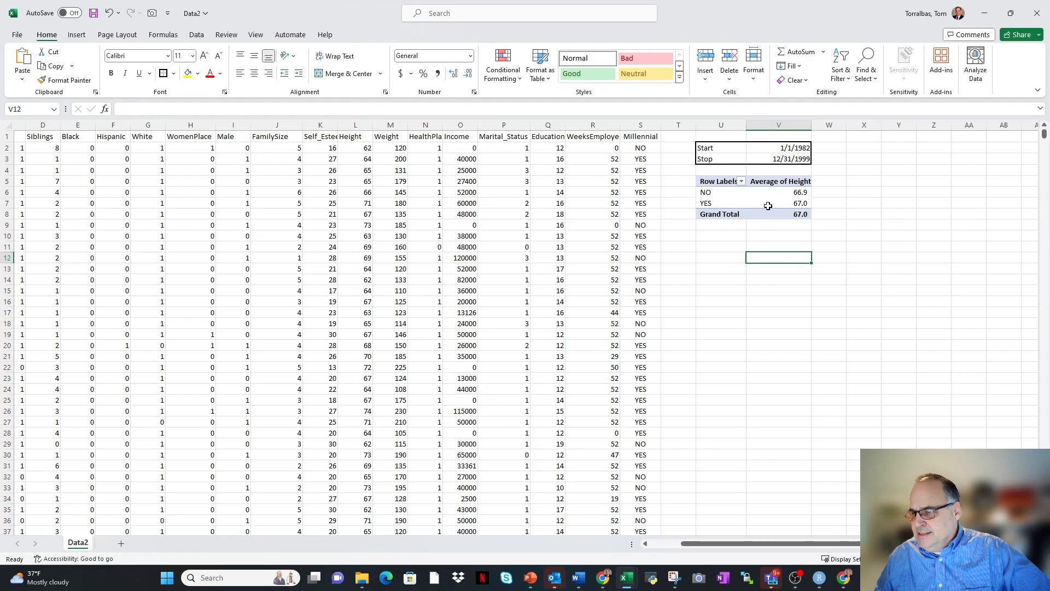
# Insert a Clustered Column PivotChart based on the average height PivotTable.
pyautogui.rightClick(717, 196)
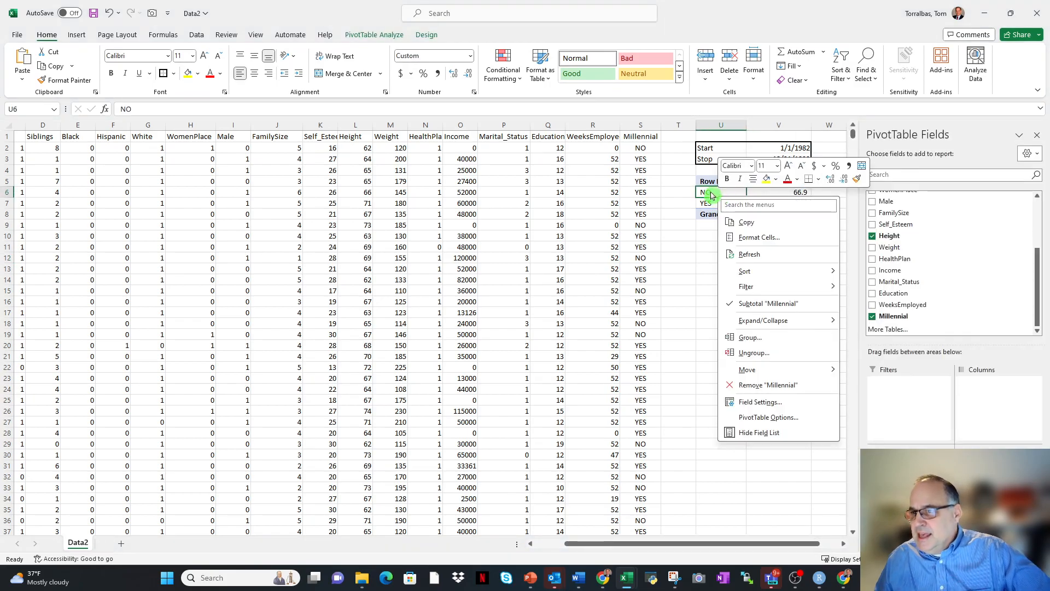
pyautogui.click(721, 193)
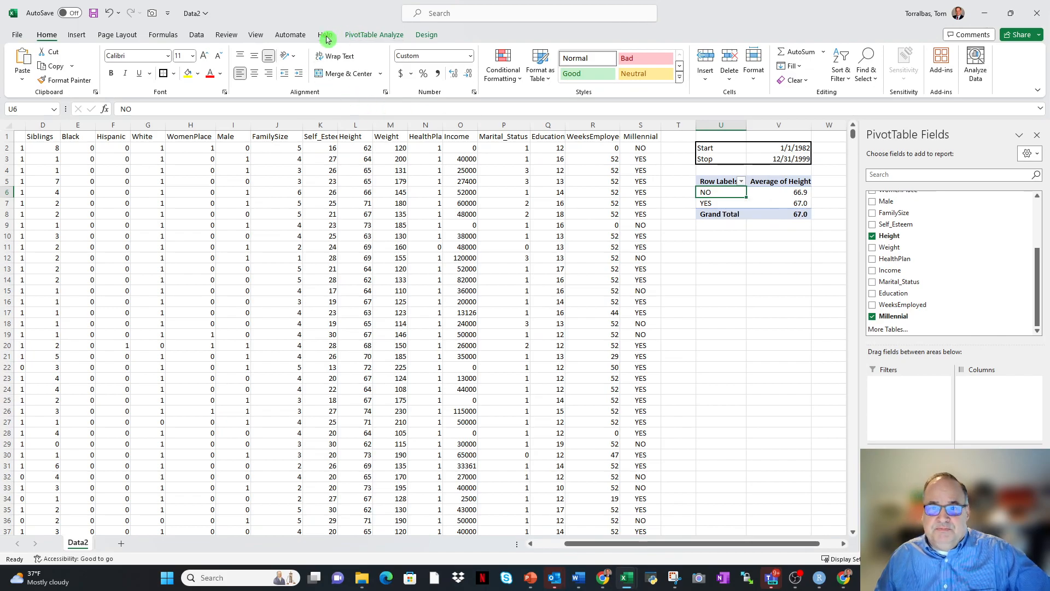
pyautogui.click(77, 34)
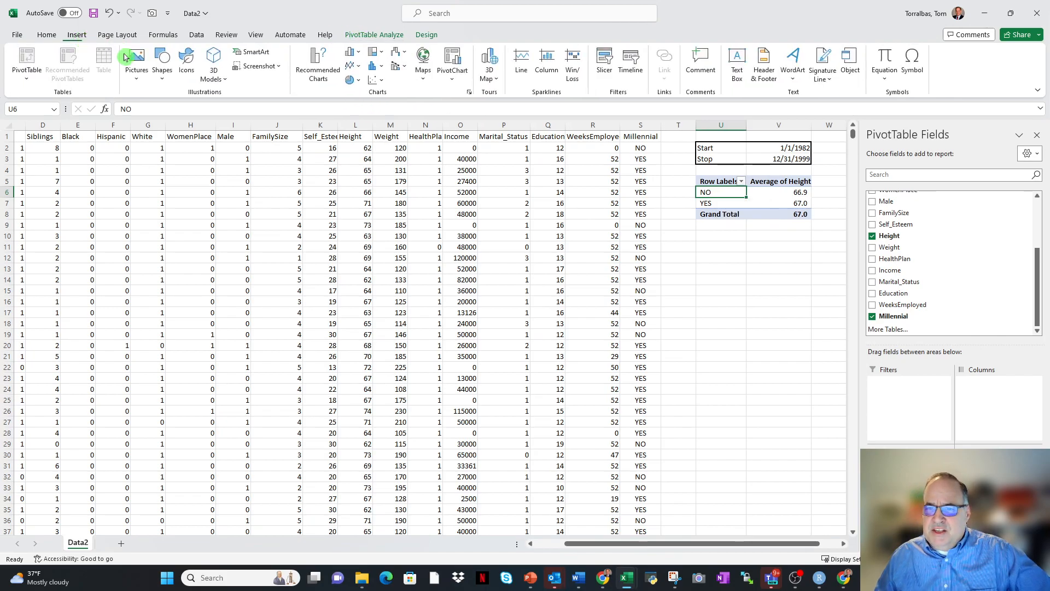
pyautogui.click(314, 63)
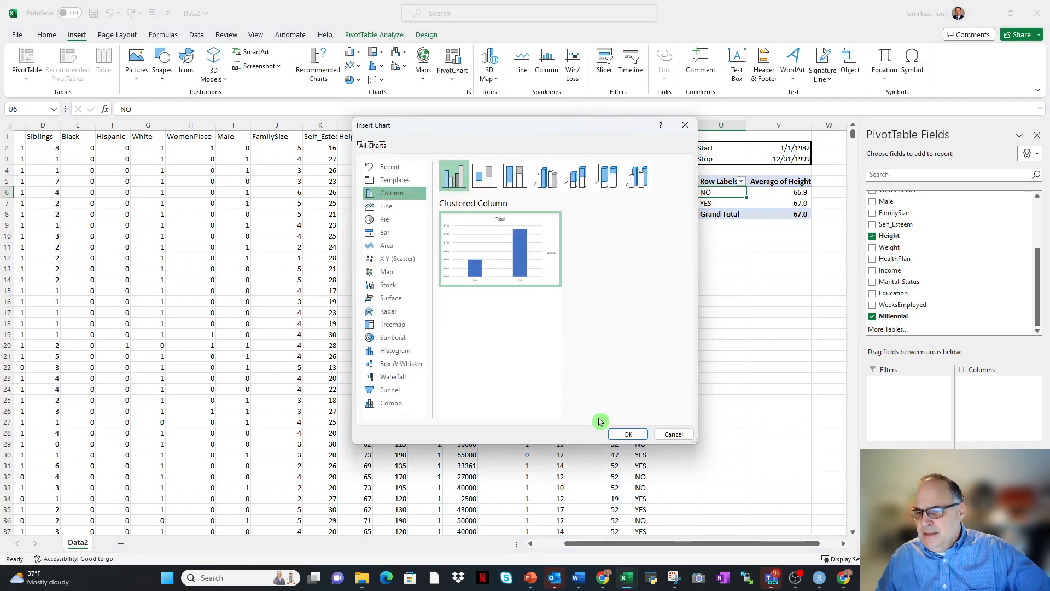
pyautogui.click(627, 435)
# Move the PivotChart beside the PivotTable and shrink it to cover about W1:AD13.
pyautogui.moveTo(464, 256); pyautogui.dragTo(912, 233)
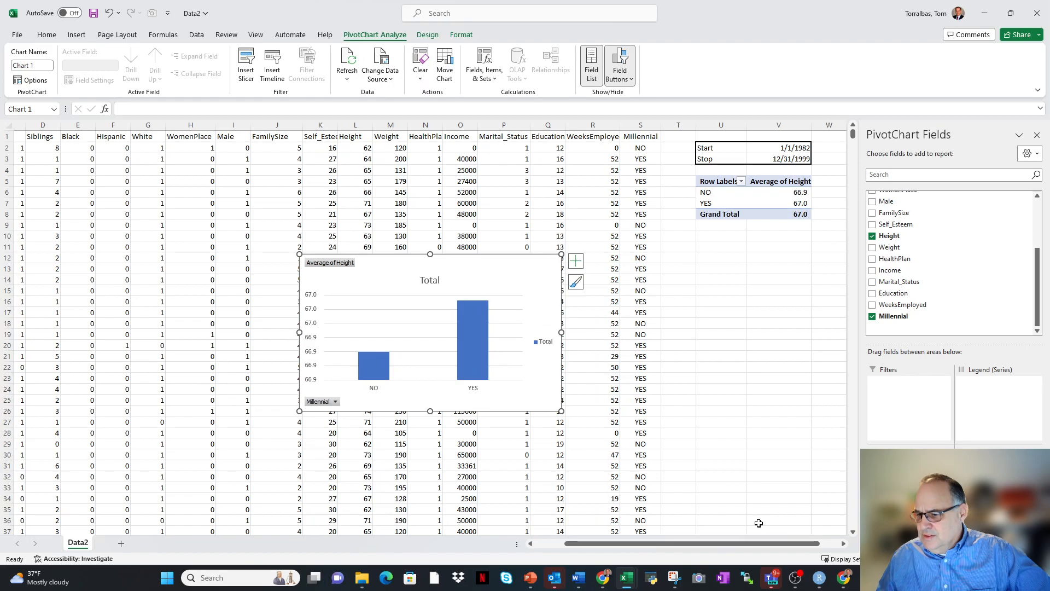
pyautogui.moveTo(725, 546); pyautogui.dragTo(853, 544)
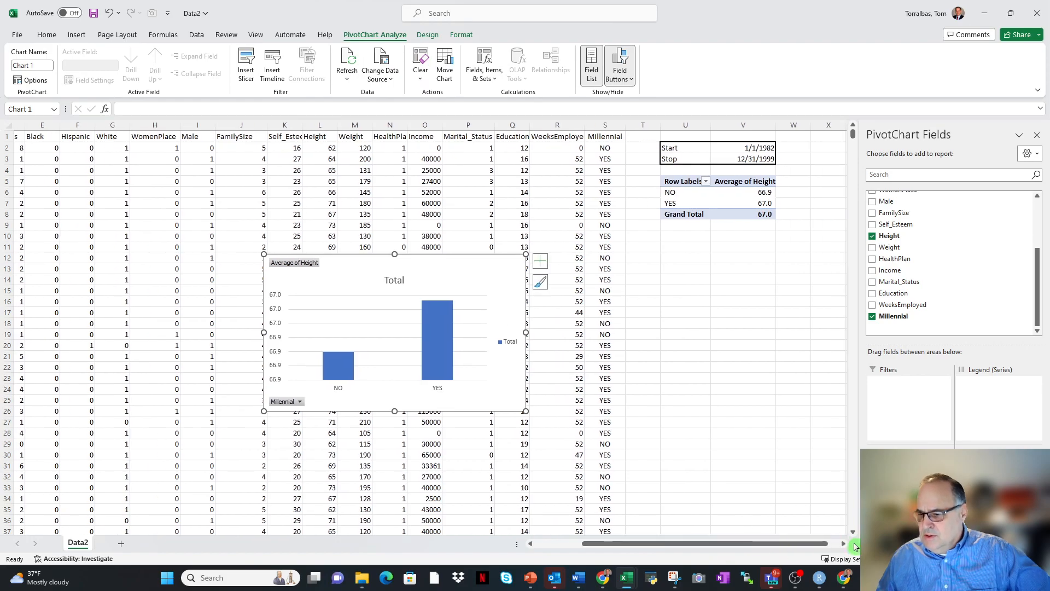
pyautogui.click(843, 545)
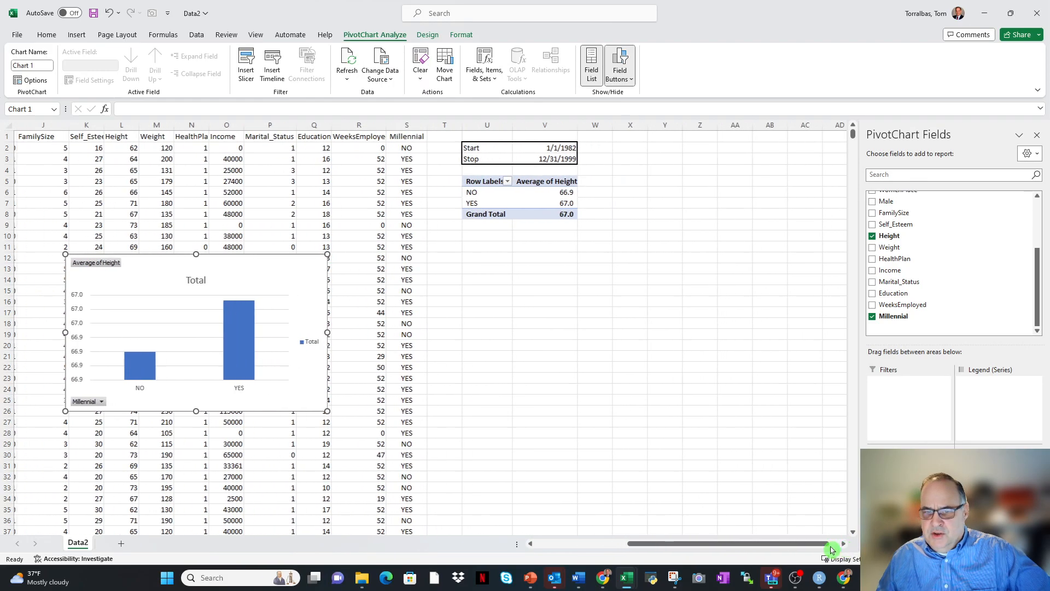
pyautogui.moveTo(217, 255); pyautogui.dragTo(724, 136)
pyautogui.moveTo(701, 292); pyautogui.dragTo(702, 273)
pyautogui.moveTo(571, 202); pyautogui.dragTo(589, 203)
# Change the PivotChart's title to "Height of Millennials".
pyautogui.click(712, 161)
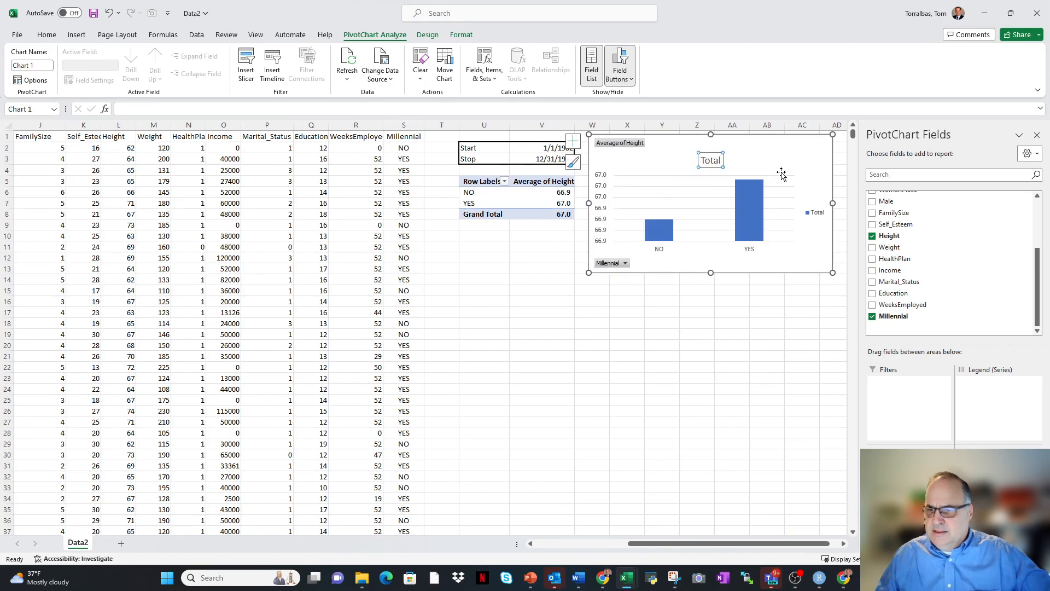
pyautogui.write('Heig')
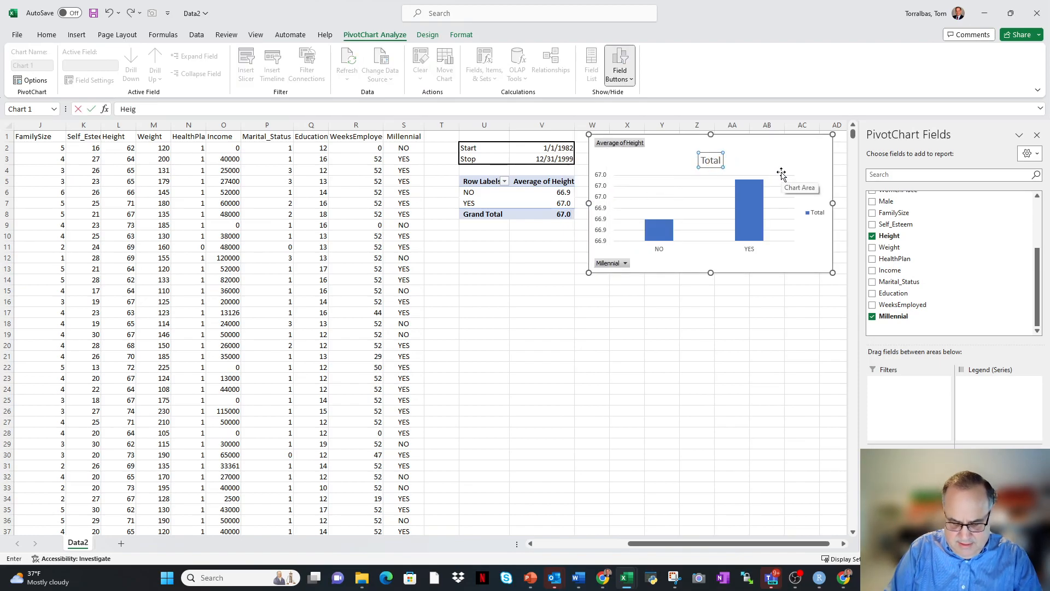
pyautogui.write('ht of Millennia')
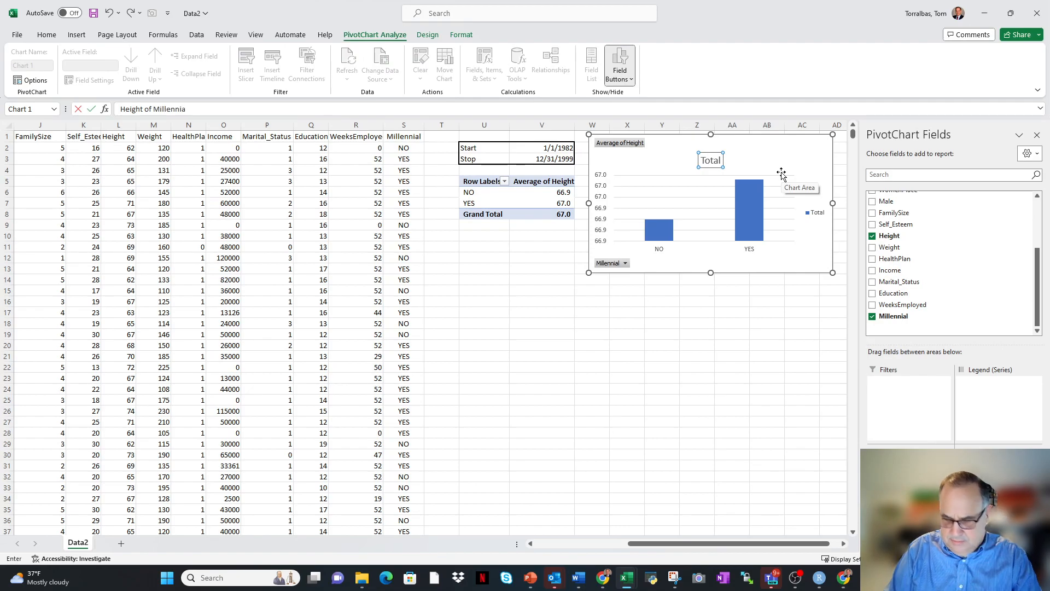
pyautogui.write('ls')
pyautogui.press('Return')
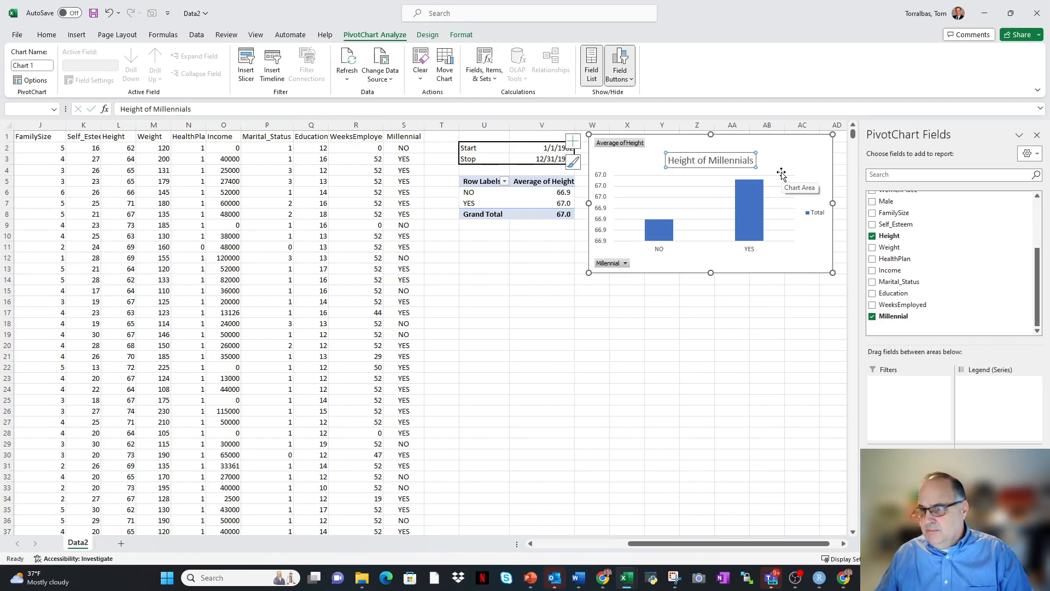
pyautogui.click(716, 327)
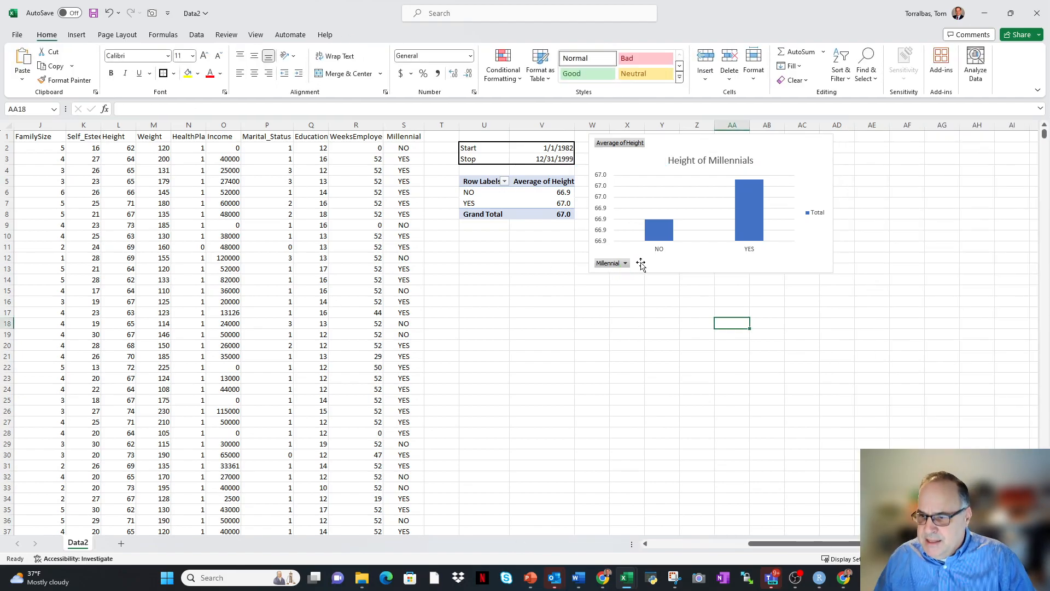
pyautogui.rightClick(617, 268)
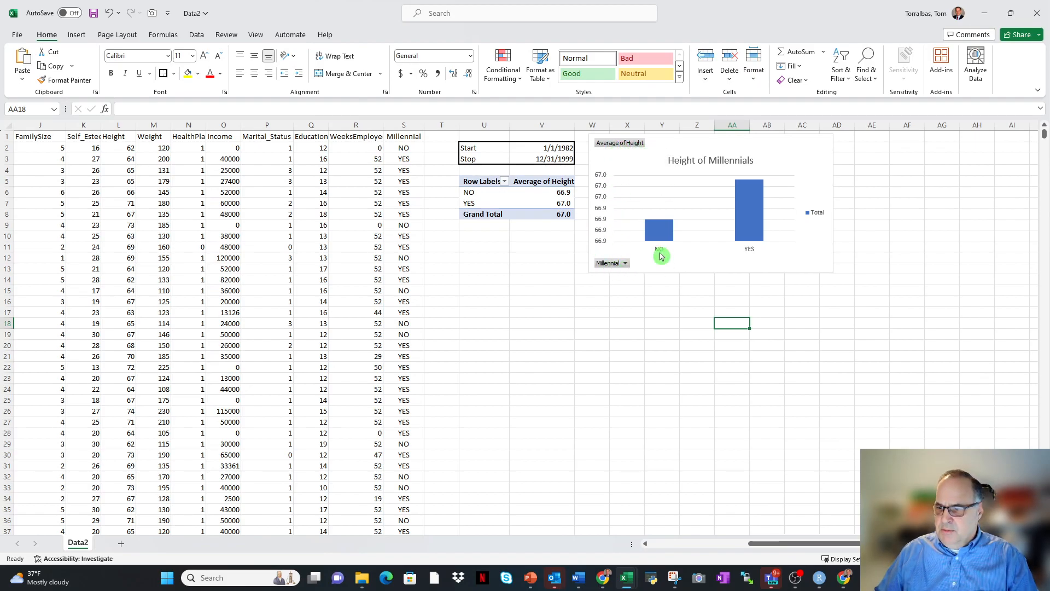
pyautogui.click(820, 211)
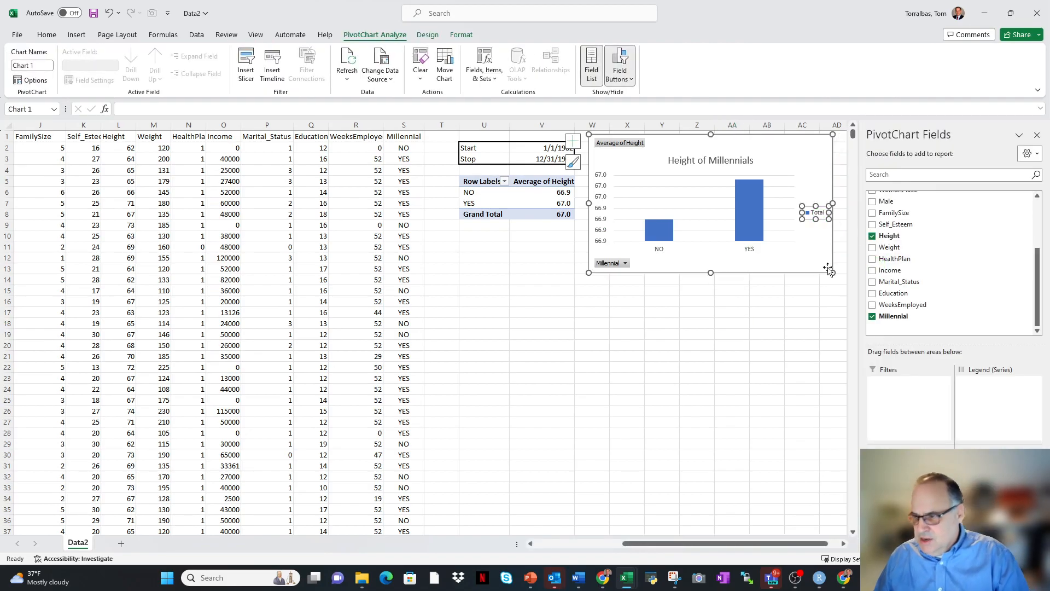
pyautogui.press('Delete')
pyautogui.press('Delete')
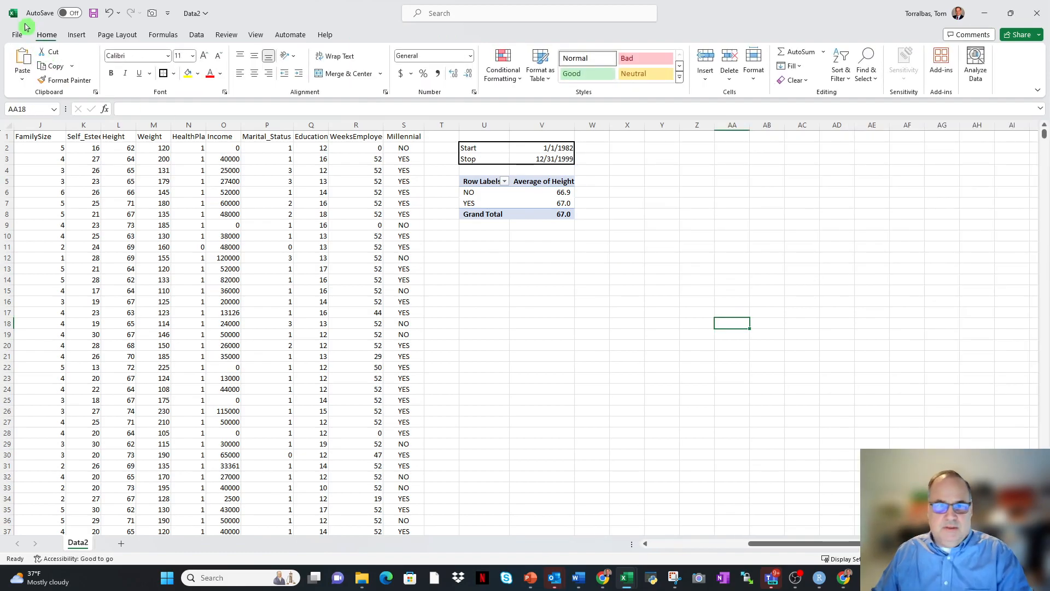
pyautogui.click(109, 12)
pyautogui.click(109, 12)
# Delete the legend from the height PivotChart and shrink the chart to cover about W1:AB11.
pyautogui.click(814, 215)
pyautogui.click(815, 217)
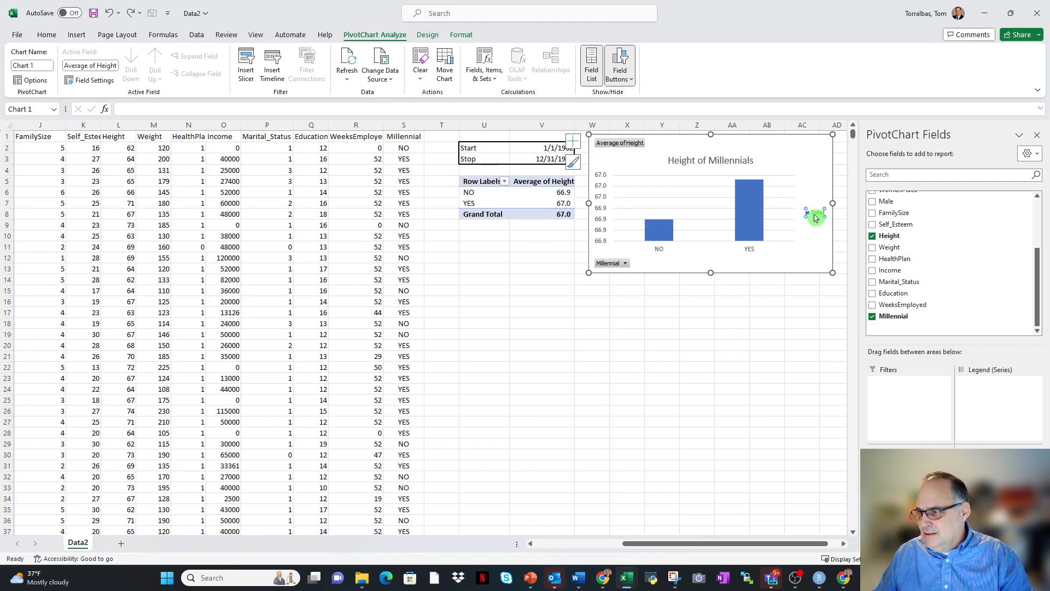
pyautogui.click(801, 245)
pyautogui.click(812, 217)
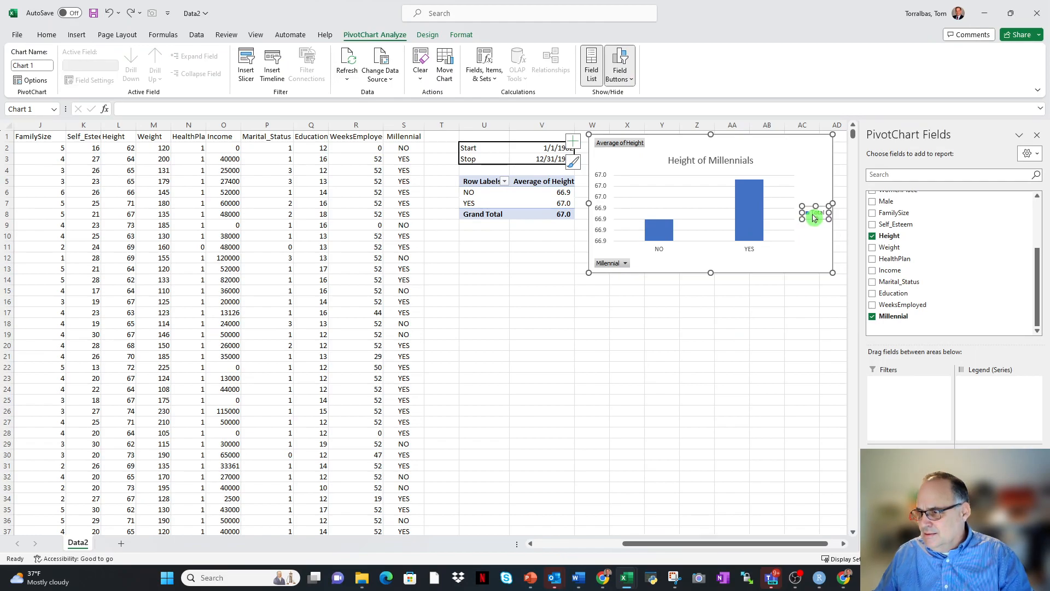
pyautogui.press('Delete')
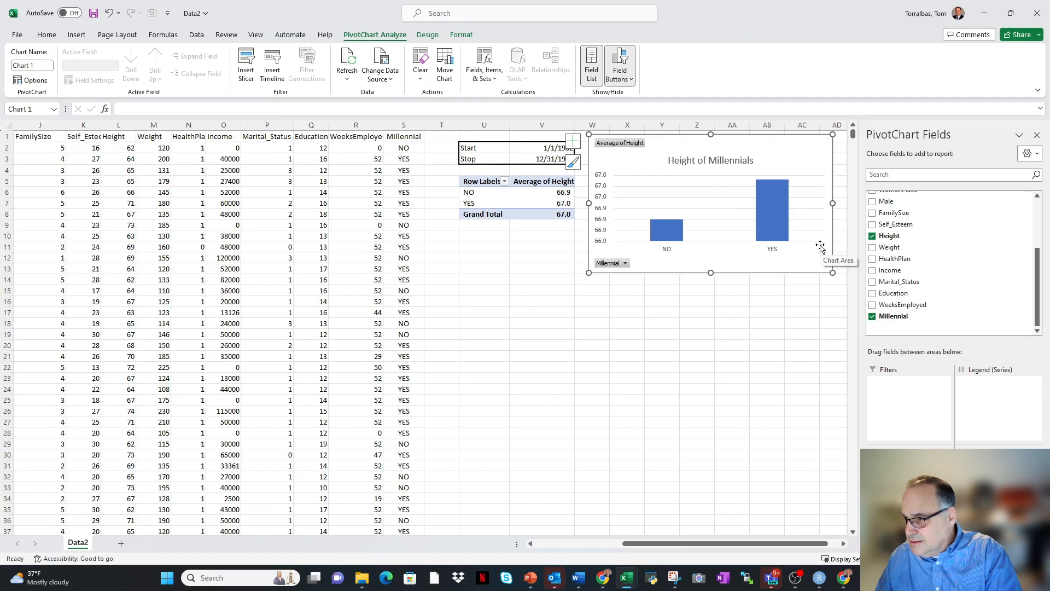
pyautogui.moveTo(588, 203); pyautogui.dragTo(664, 207)
pyautogui.moveTo(773, 273); pyautogui.dragTo(681, 253)
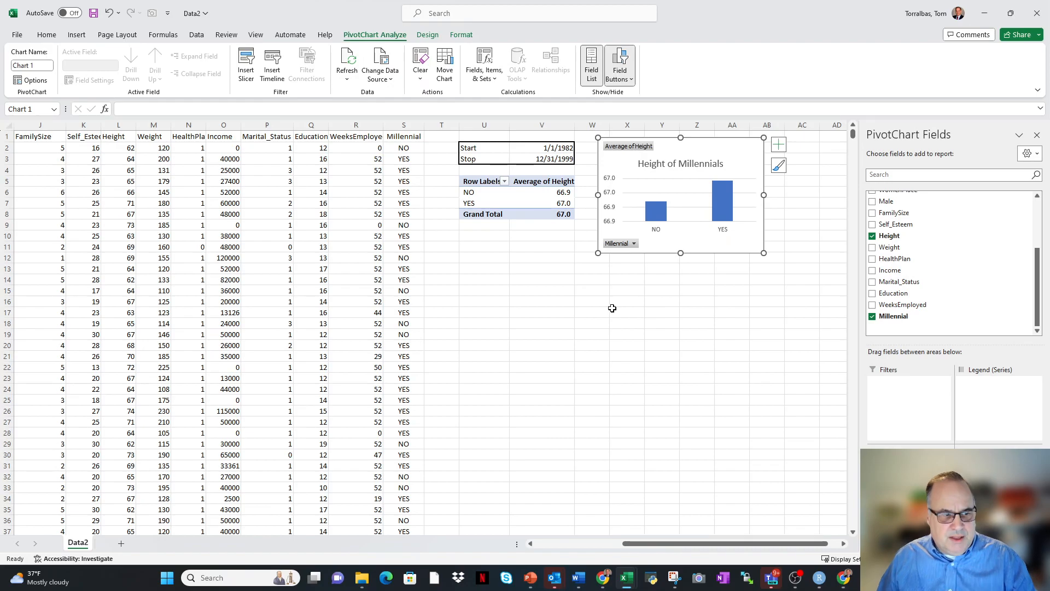
# Copy the average height PivotTable, U5:V8, and paste it at U14.
pyautogui.rightClick(322, 213)
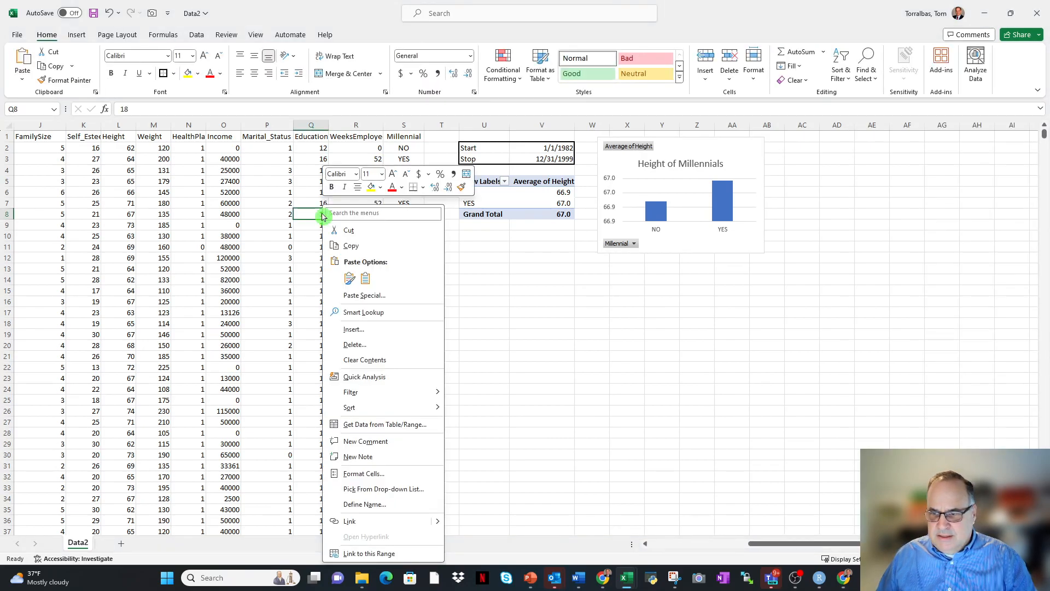
pyautogui.press('Escape')
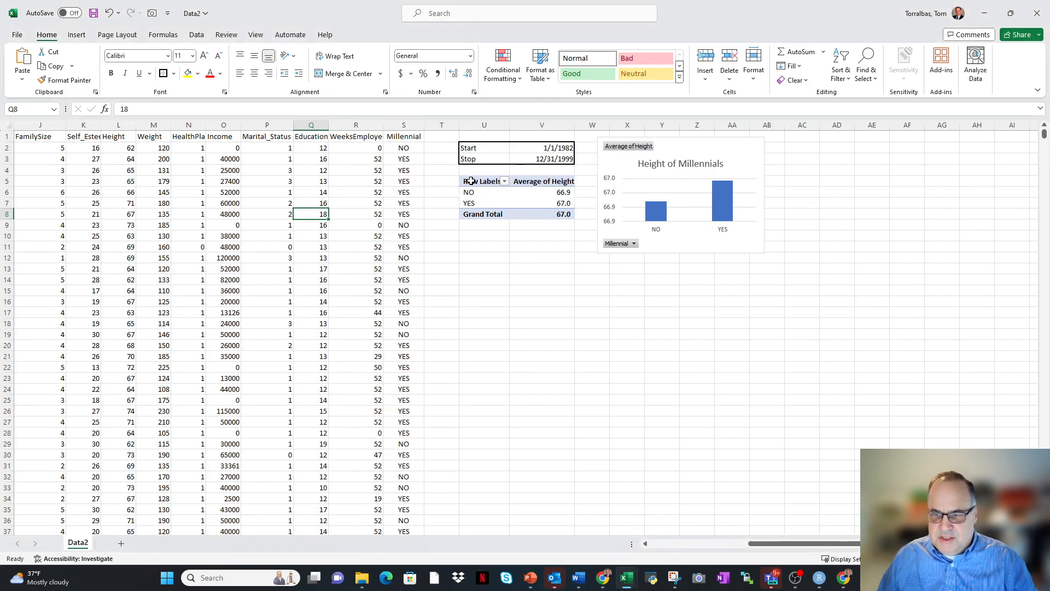
pyautogui.moveTo(471, 181); pyautogui.dragTo(549, 214)
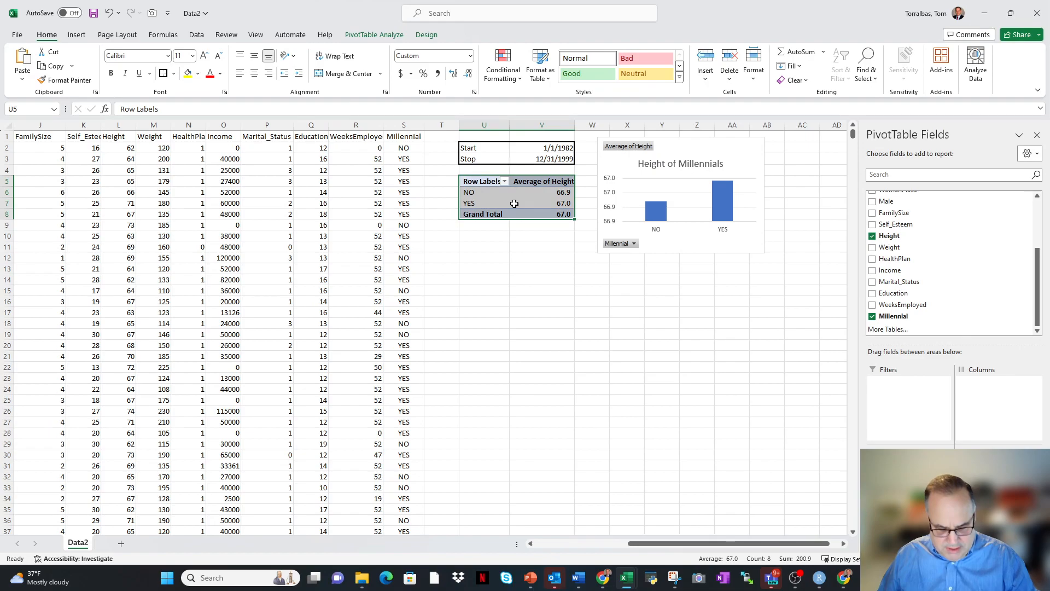
pyautogui.hotkey('ctrl', 'c')
pyautogui.click(484, 284)
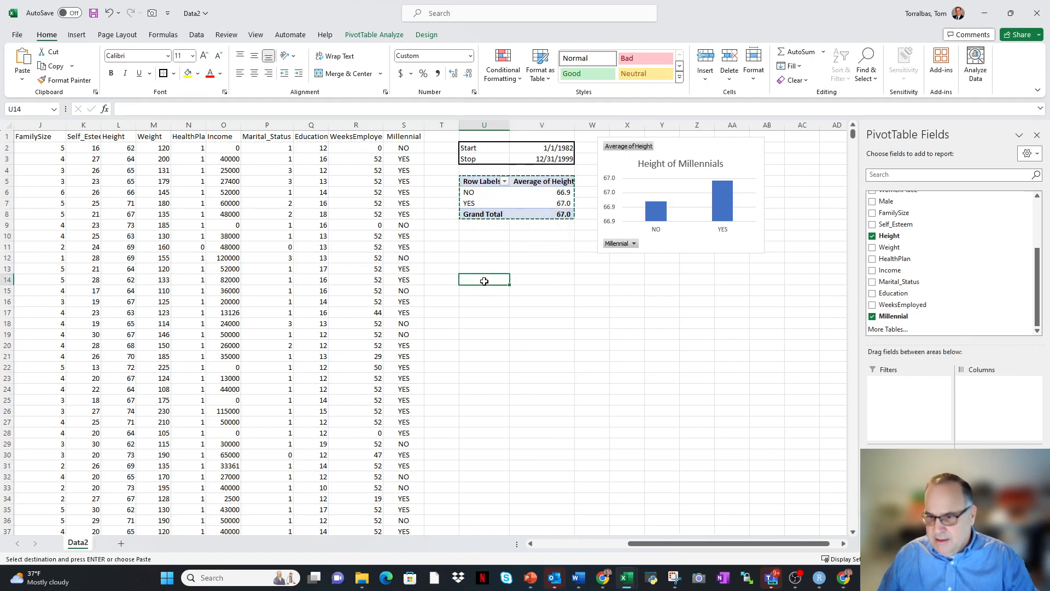
pyautogui.hotkey('ctrl', 'v')
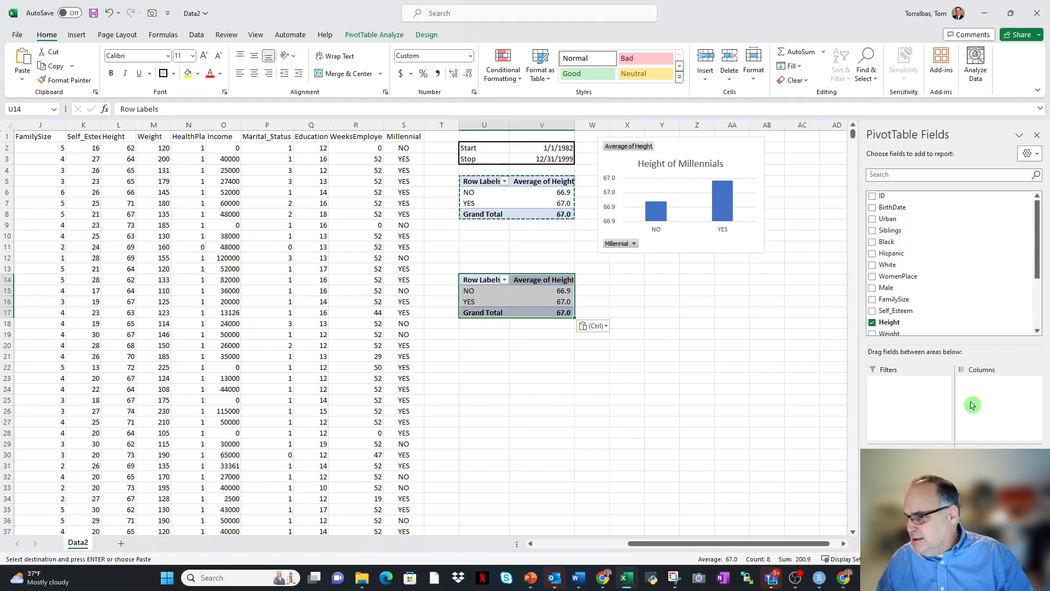
# Replace the Height values with Income in the copied PivotTable at U14.
pyautogui.moveTo(999, 467); pyautogui.dragTo(957, 220)
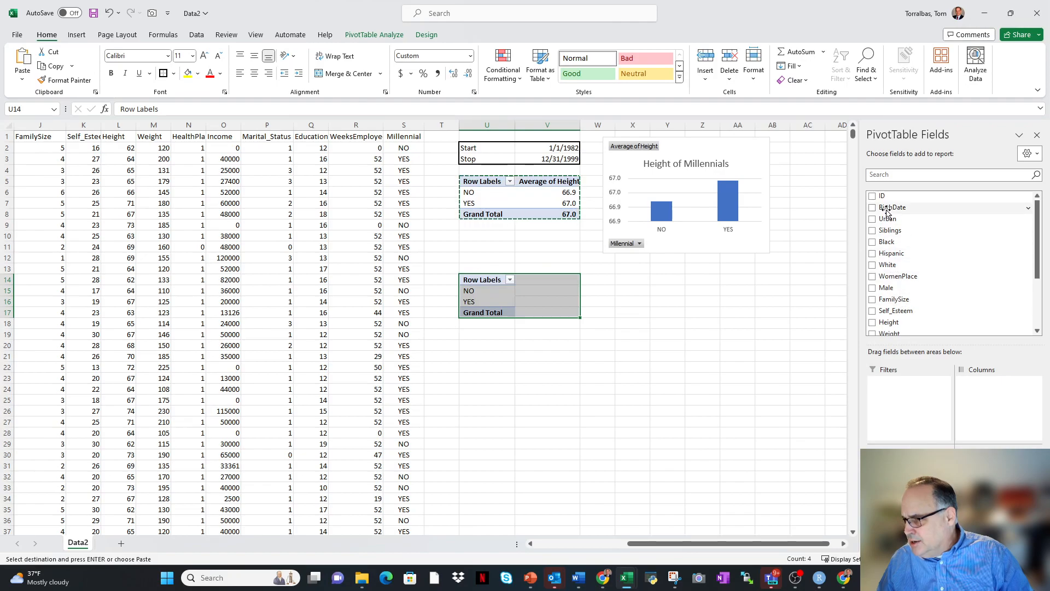
pyautogui.scroll(-3, 905, 290)
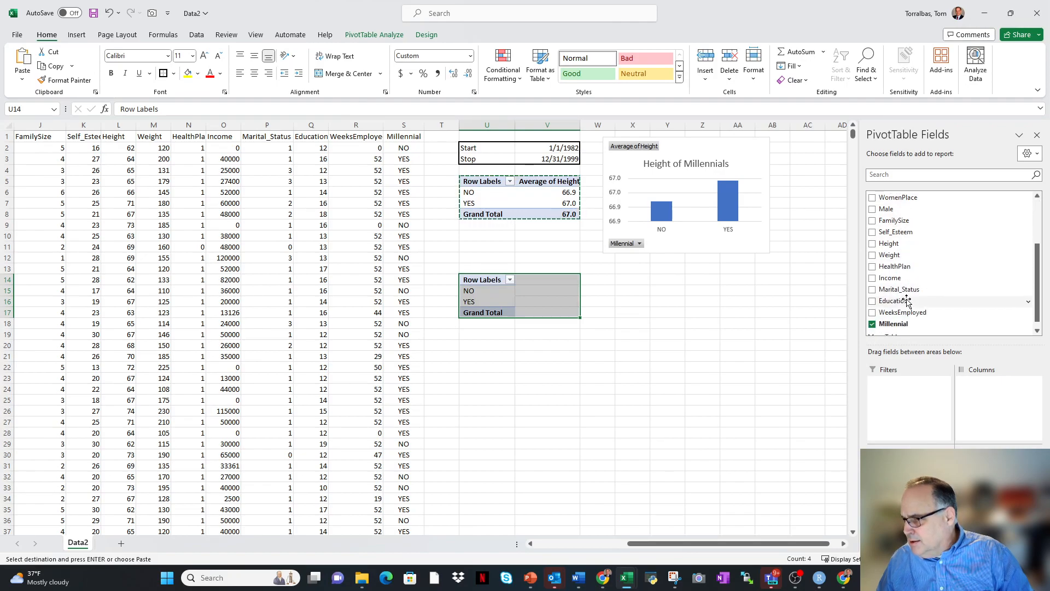
pyautogui.click(889, 278)
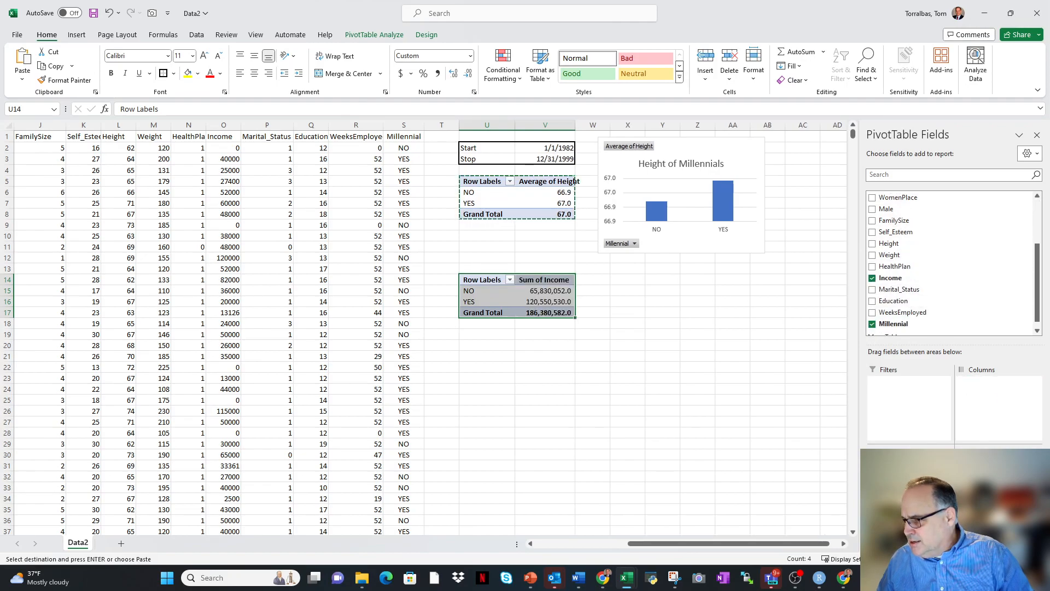
# Try Hispanic instead of Millennial as the income PivotTable's row field, and restore Millennial as the row field.
pyautogui.moveTo(893, 440); pyautogui.dragTo(923, 278)
pyautogui.scroll(3, 902, 273)
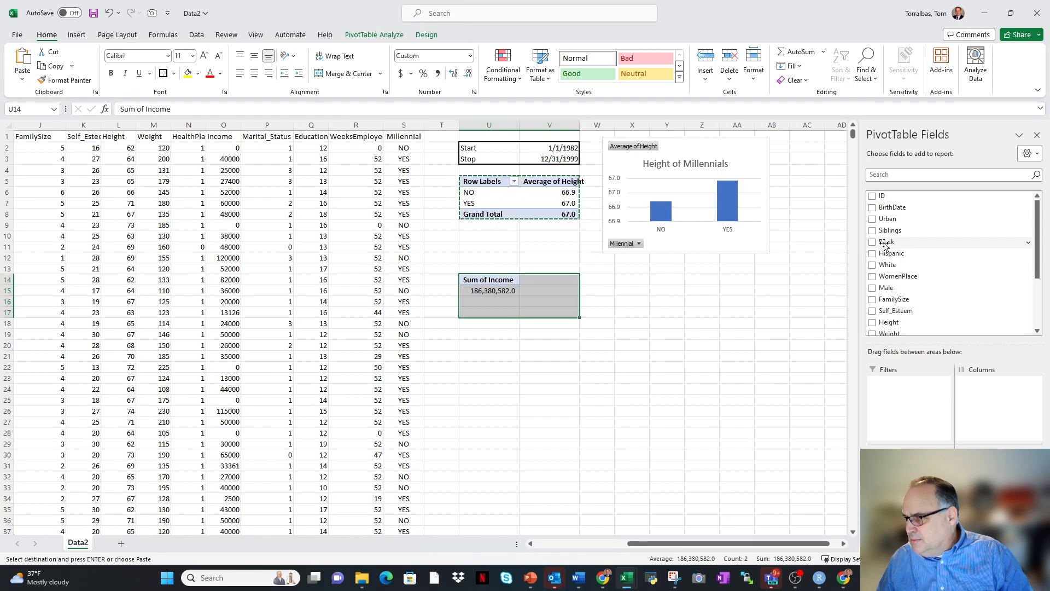
pyautogui.moveTo(886, 254); pyautogui.dragTo(912, 481)
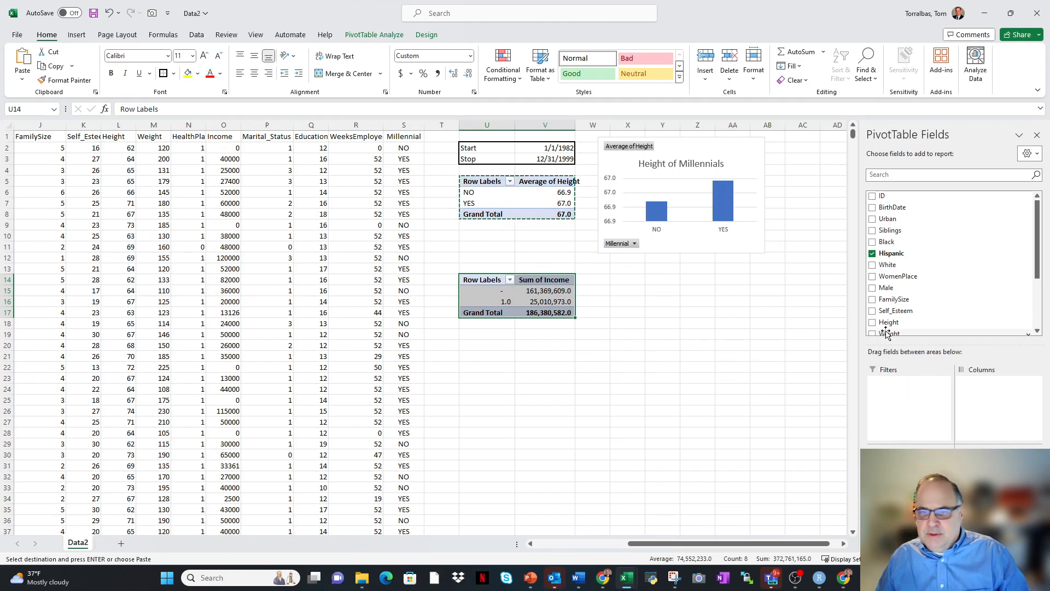
pyautogui.scroll(-3, 960, 293)
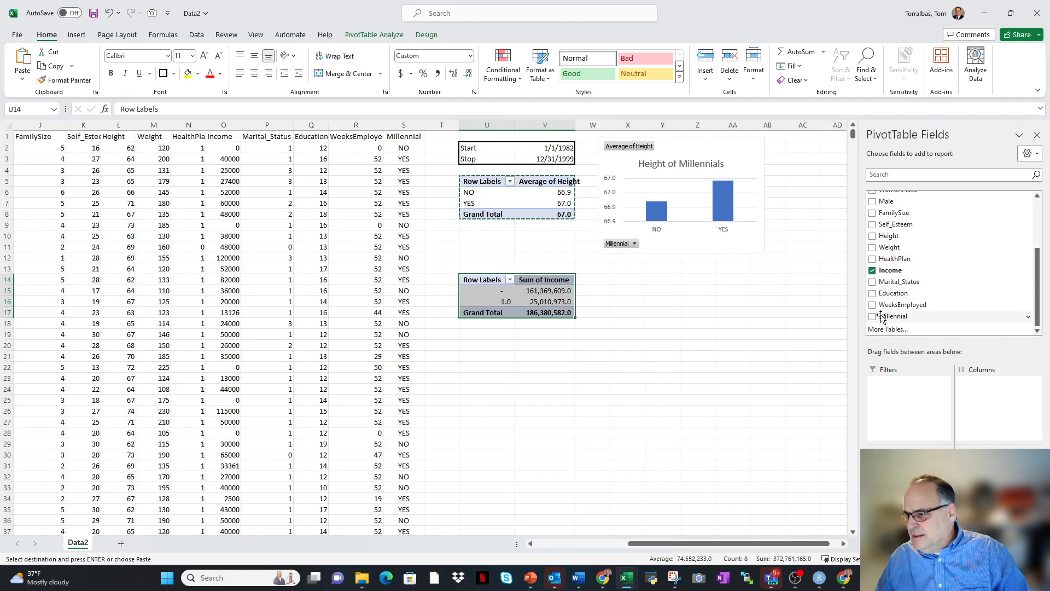
pyautogui.click(892, 317)
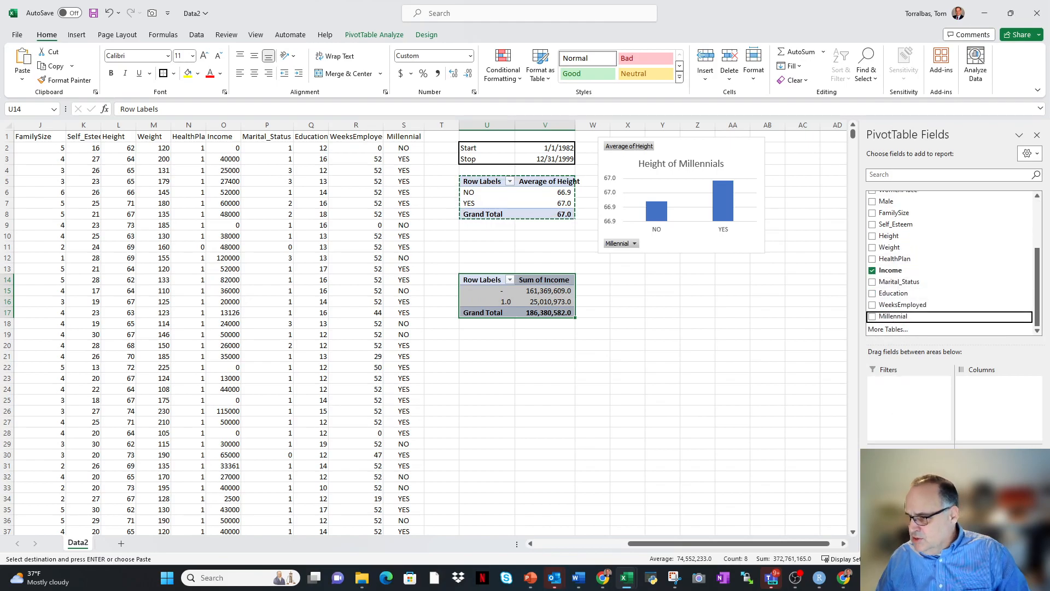
pyautogui.moveTo(904, 466); pyautogui.dragTo(910, 286)
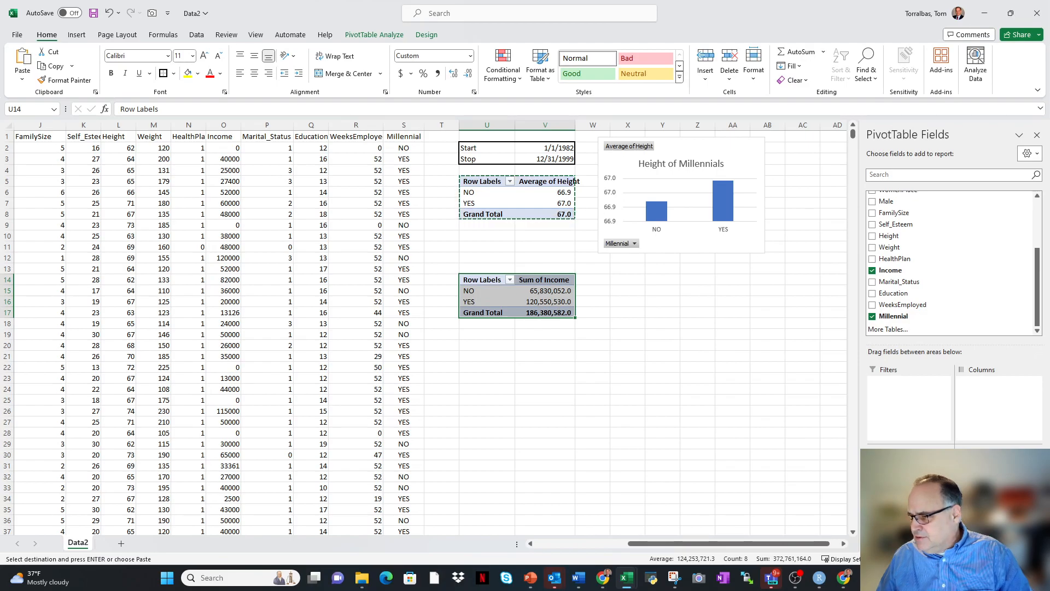
# Summarize the Income values in the lower PivotTable by Average.
pyautogui.click(995, 458)
pyautogui.click(926, 440)
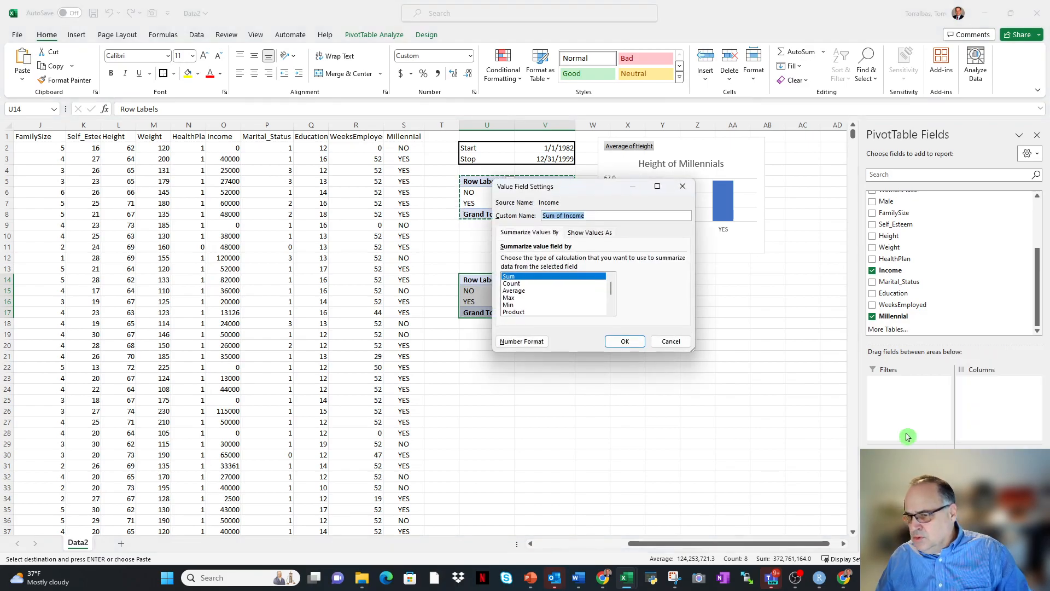
pyautogui.click(516, 291)
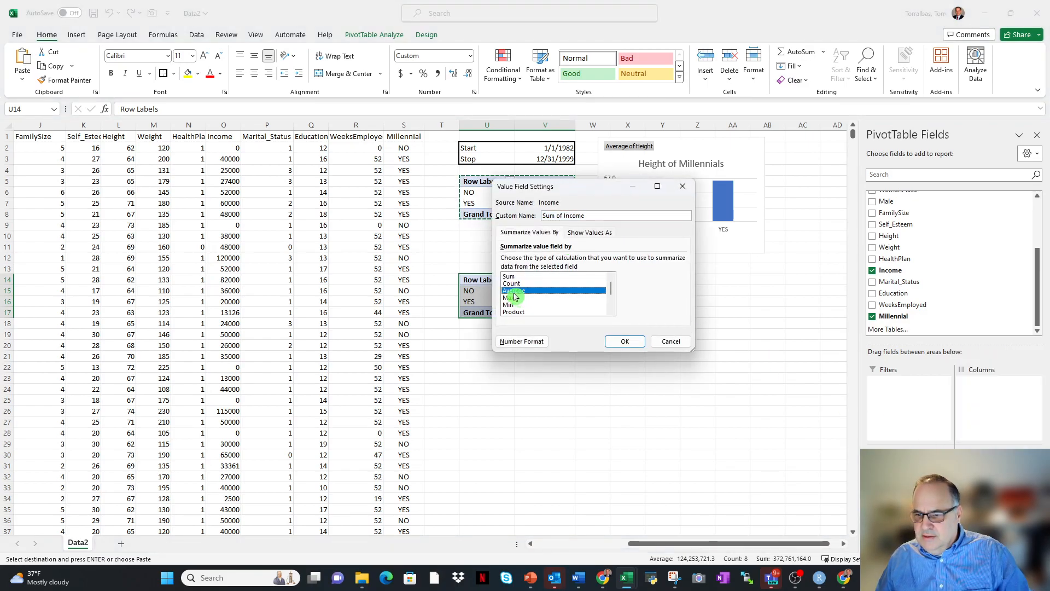
pyautogui.click(625, 342)
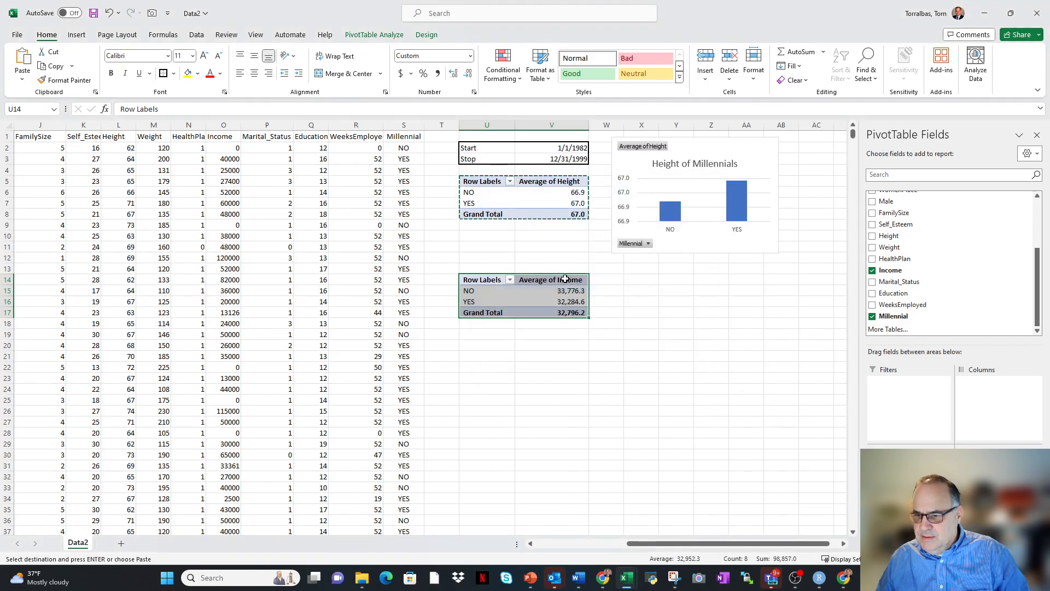
# Format the income PivotTable, U14:V17, with no decimal places.
pyautogui.click(560, 274)
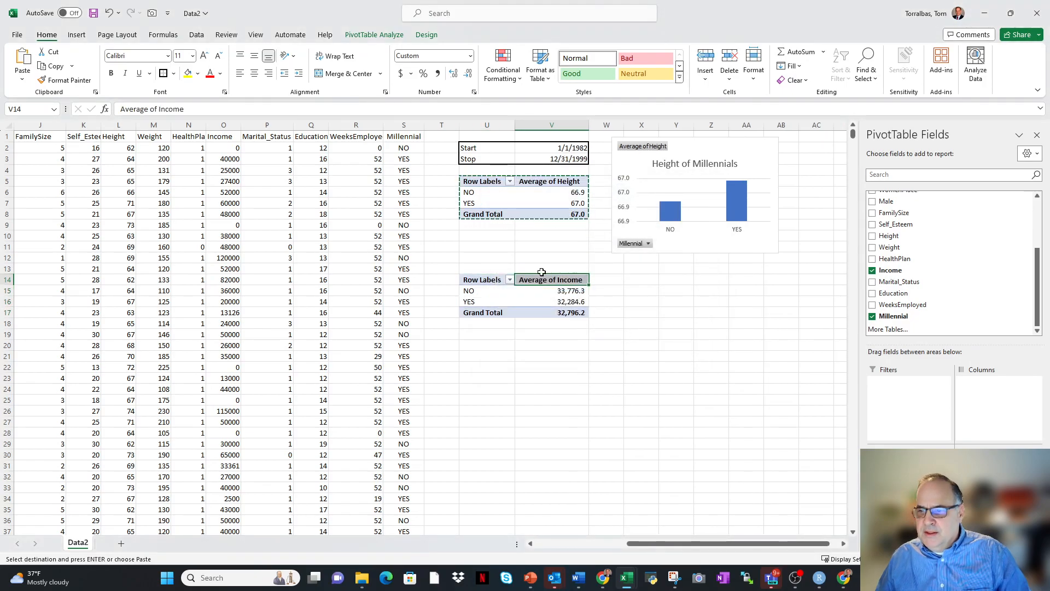
pyautogui.moveTo(496, 277); pyautogui.dragTo(529, 313)
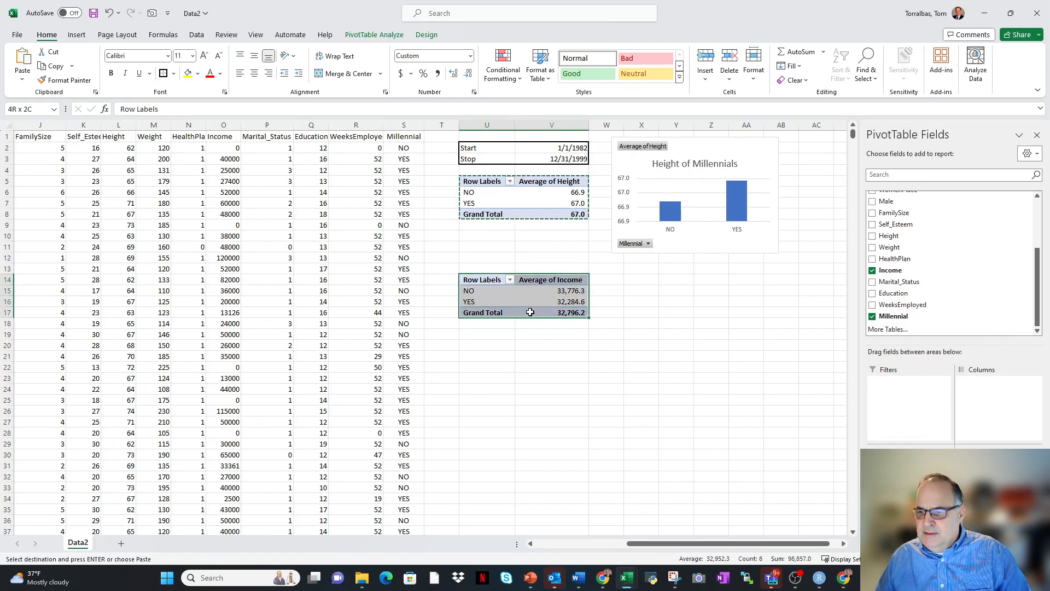
pyautogui.click(467, 73)
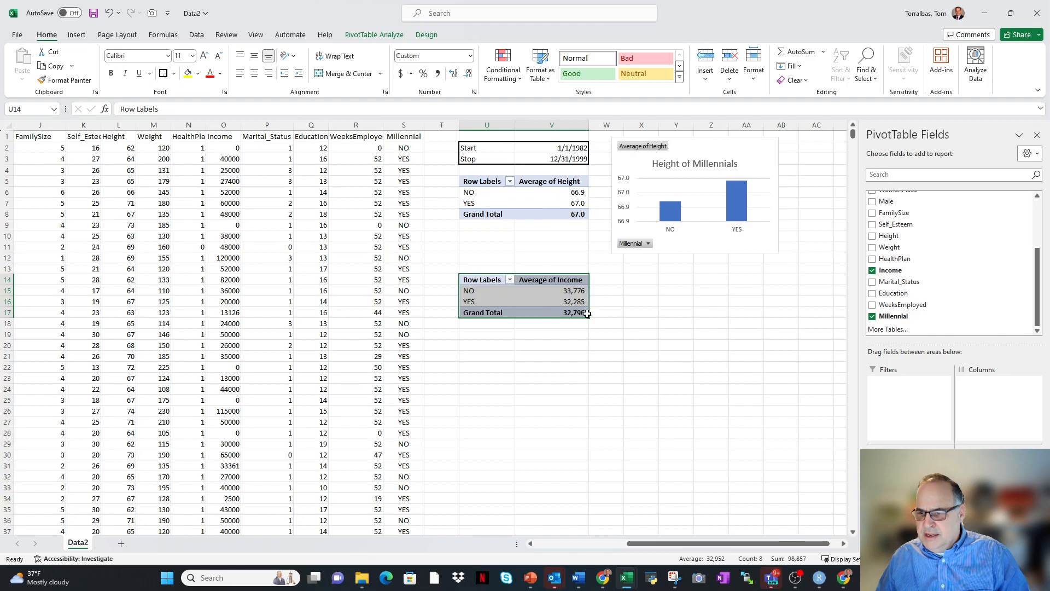
# Insert a Clustered Column PivotChart based on the average income PivotTable.
pyautogui.click(620, 333)
pyautogui.rightClick(565, 298)
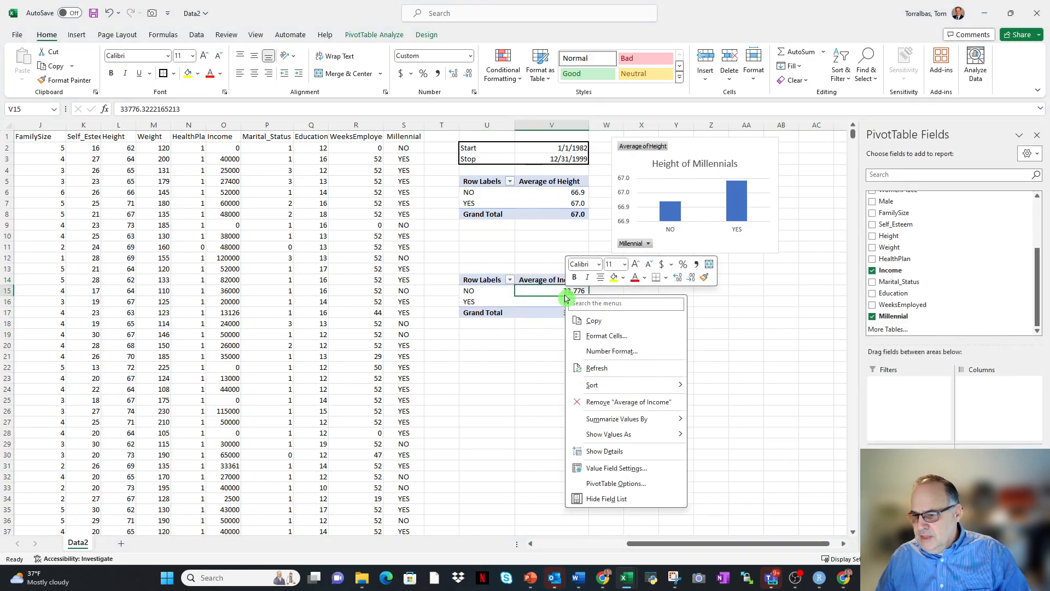
pyautogui.click(546, 286)
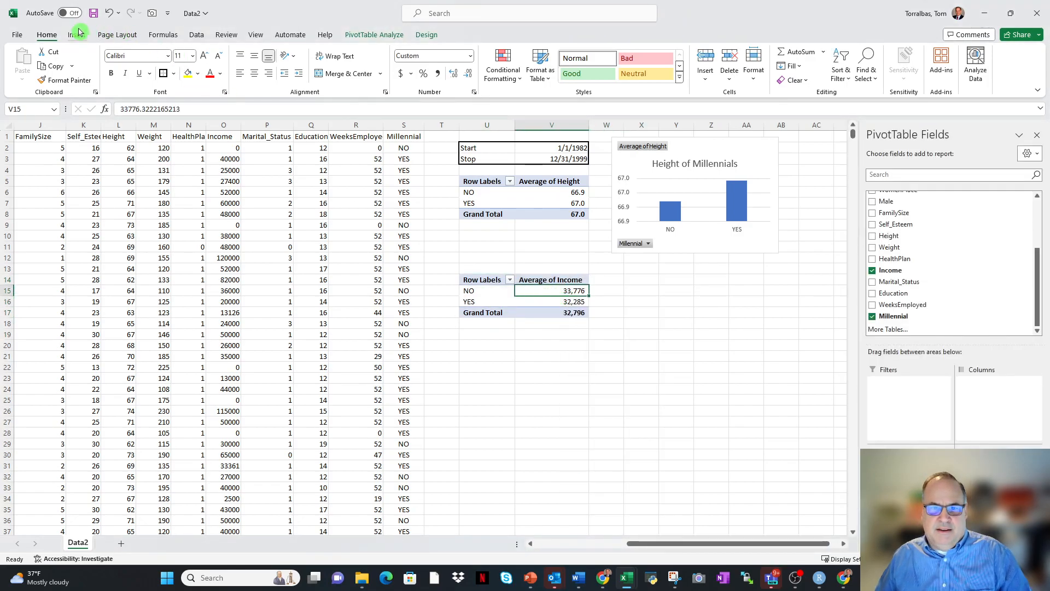
pyautogui.click(77, 34)
pyautogui.click(331, 78)
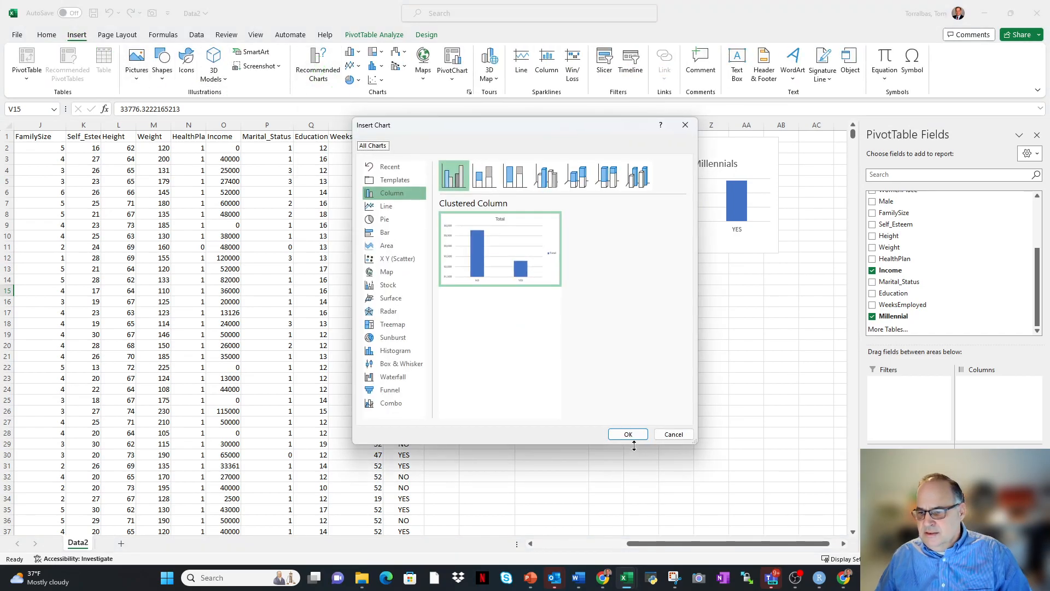
pyautogui.click(628, 433)
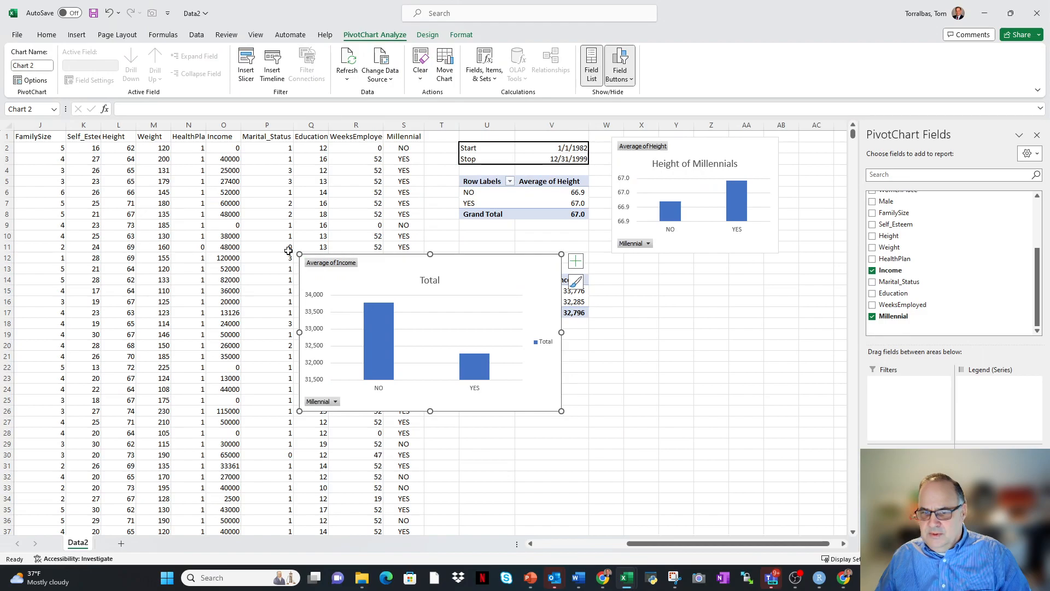
# Move the income PivotChart beneath the height PivotChart and shrink it to cover about W12:AB21.
pyautogui.click(381, 307)
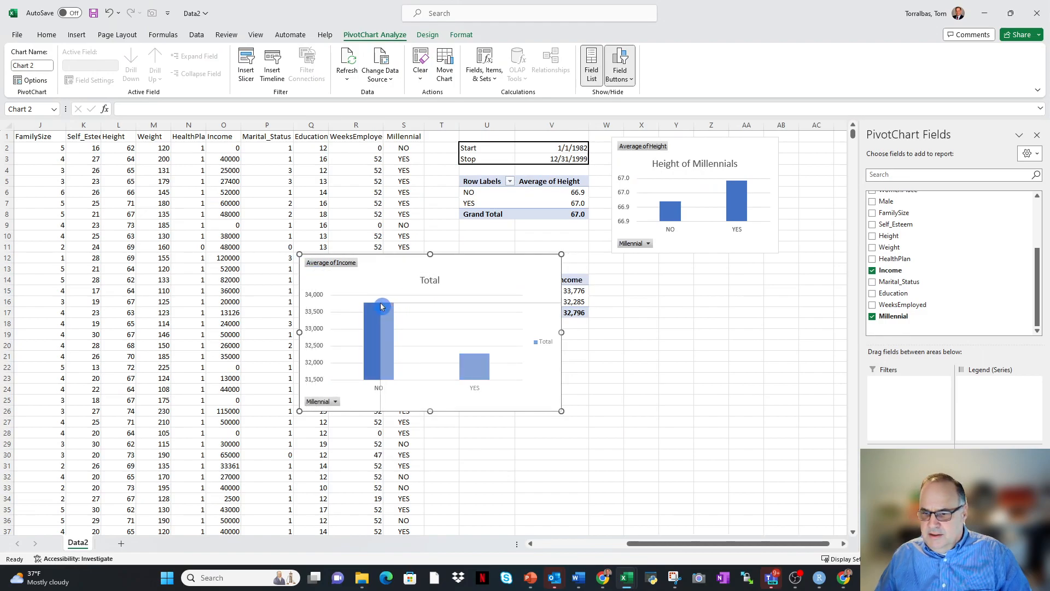
pyautogui.moveTo(381, 303); pyautogui.dragTo(380, 303)
pyautogui.moveTo(487, 302); pyautogui.dragTo(720, 257)
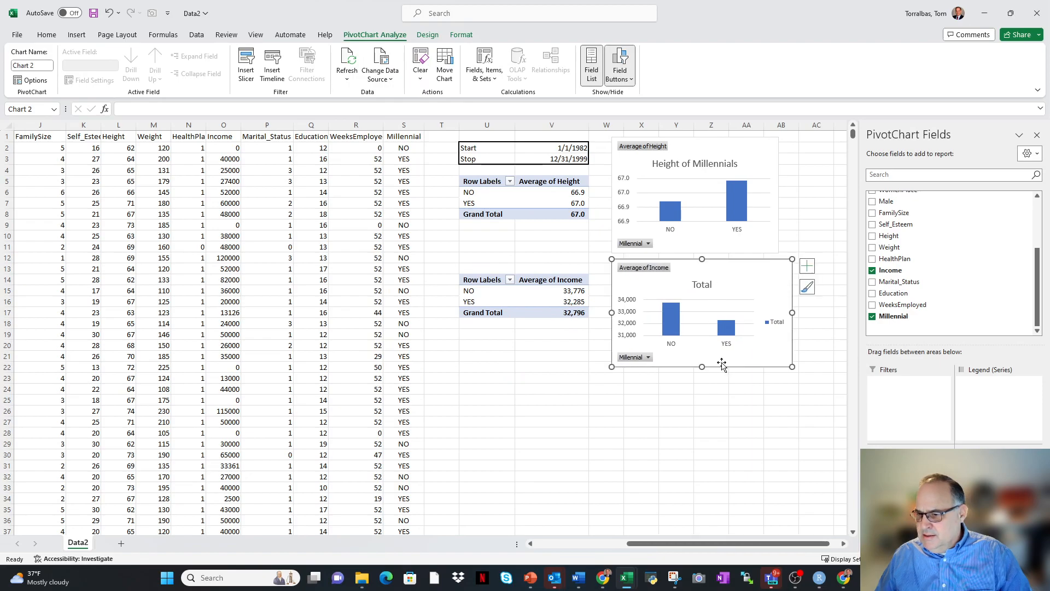
pyautogui.moveTo(702, 366); pyautogui.dragTo(702, 363)
# Delete the legend from the income PivotChart.
pyautogui.click(633, 338)
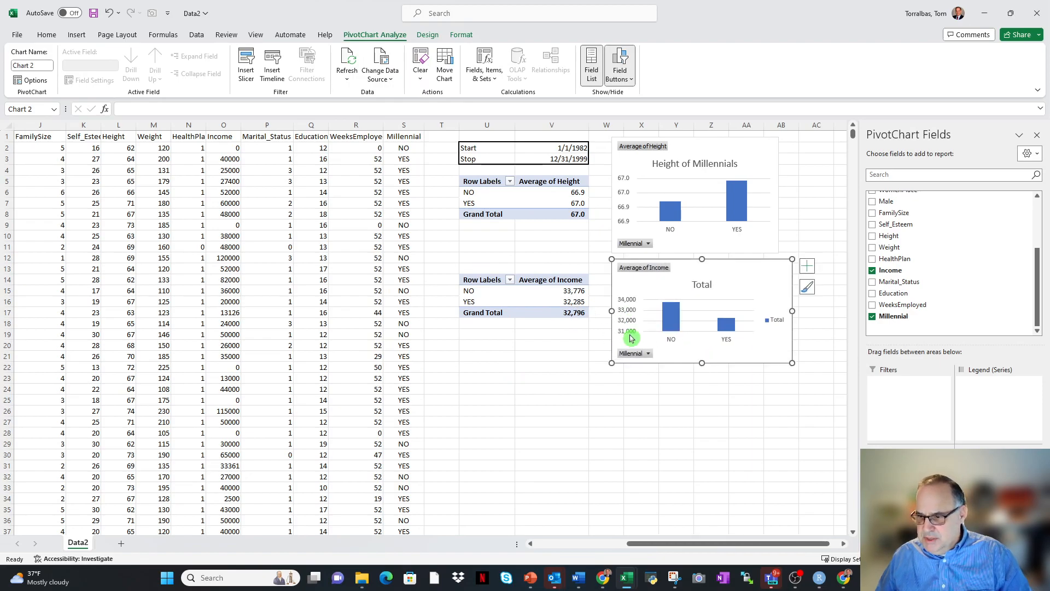
pyautogui.click(684, 324)
pyautogui.click(773, 321)
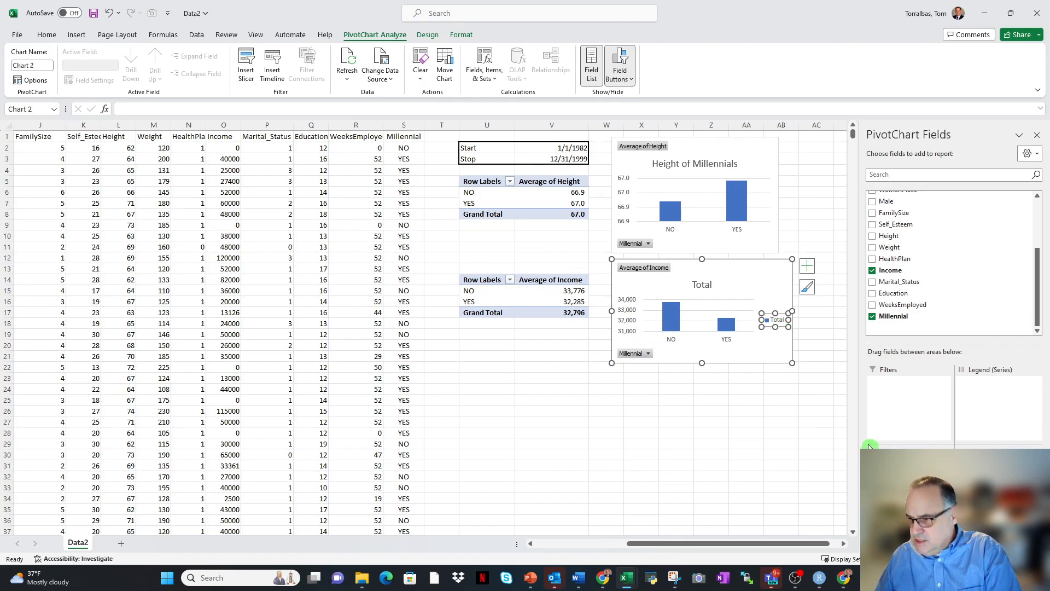
pyautogui.press('Delete')
# Title the income PivotChart "Income Millenials".
pyautogui.click(714, 285)
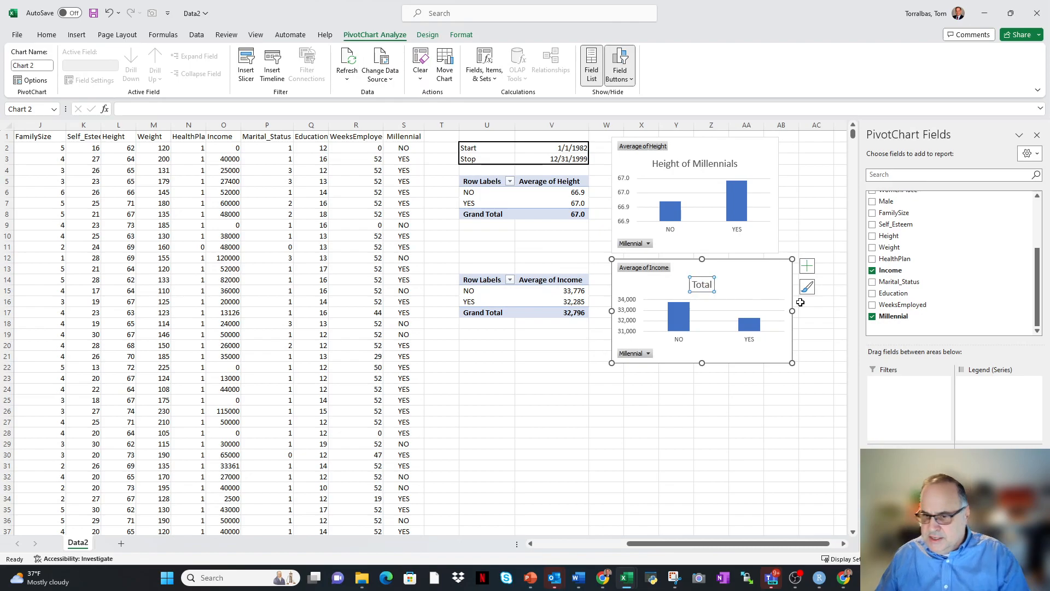
pyautogui.write('Income Millenials')
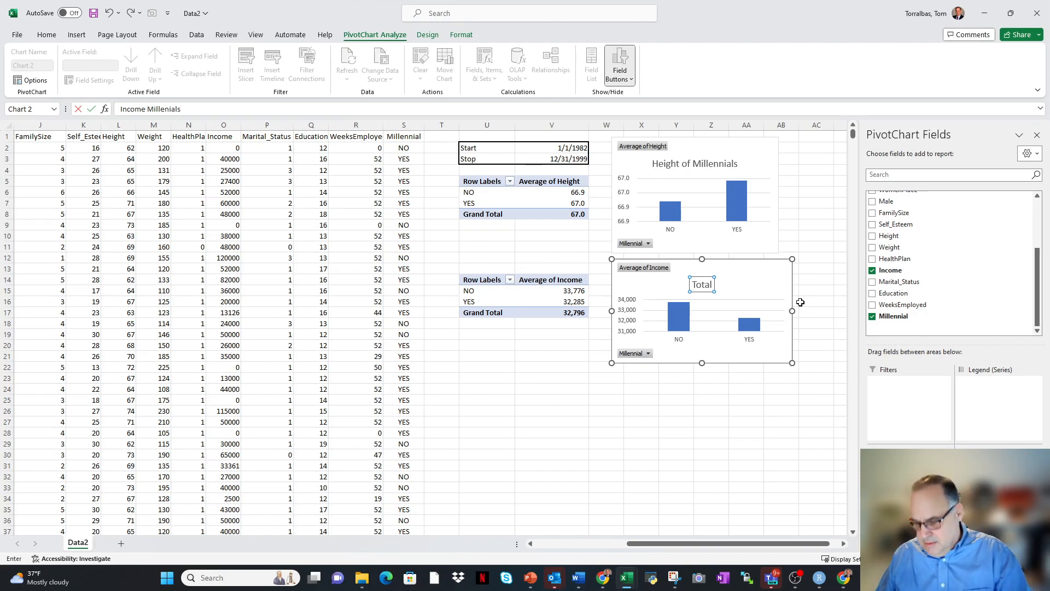
pyautogui.press('Return')
pyautogui.click(694, 434)
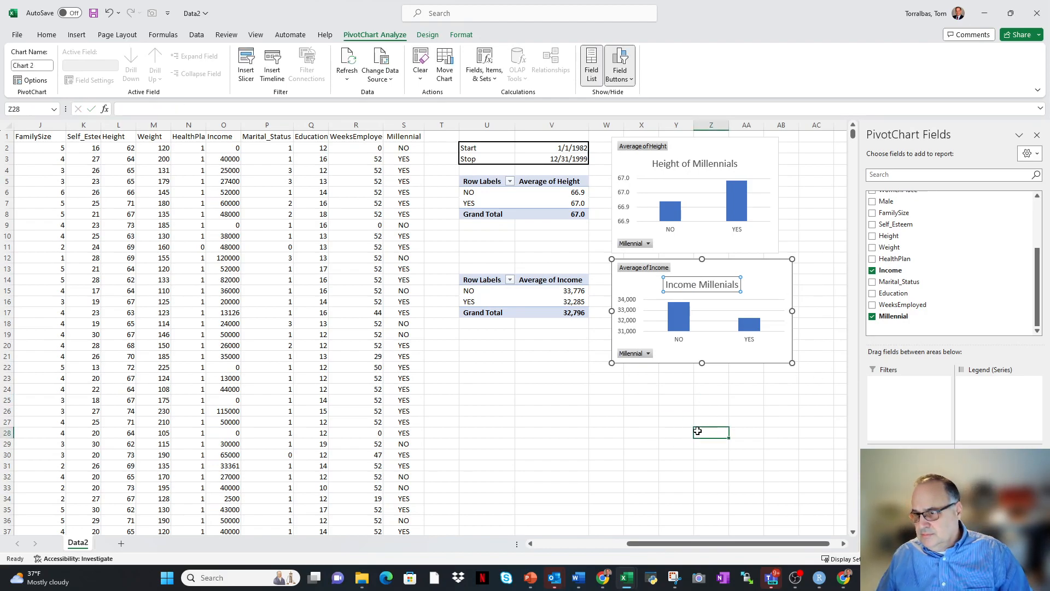
# Copy the average income PivotTable, U14:V17, beneath itself and position the copy at U25.
pyautogui.moveTo(473, 280); pyautogui.dragTo(543, 314)
pyautogui.hotkey('ctrl', 'c')
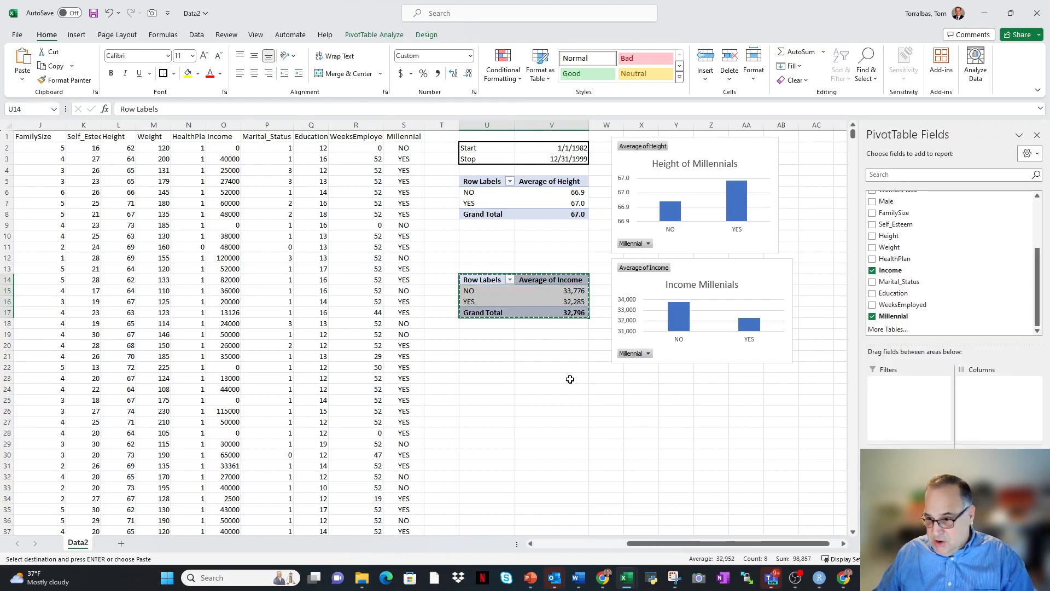
pyautogui.click(486, 388)
pyautogui.hotkey('ctrl', 'v')
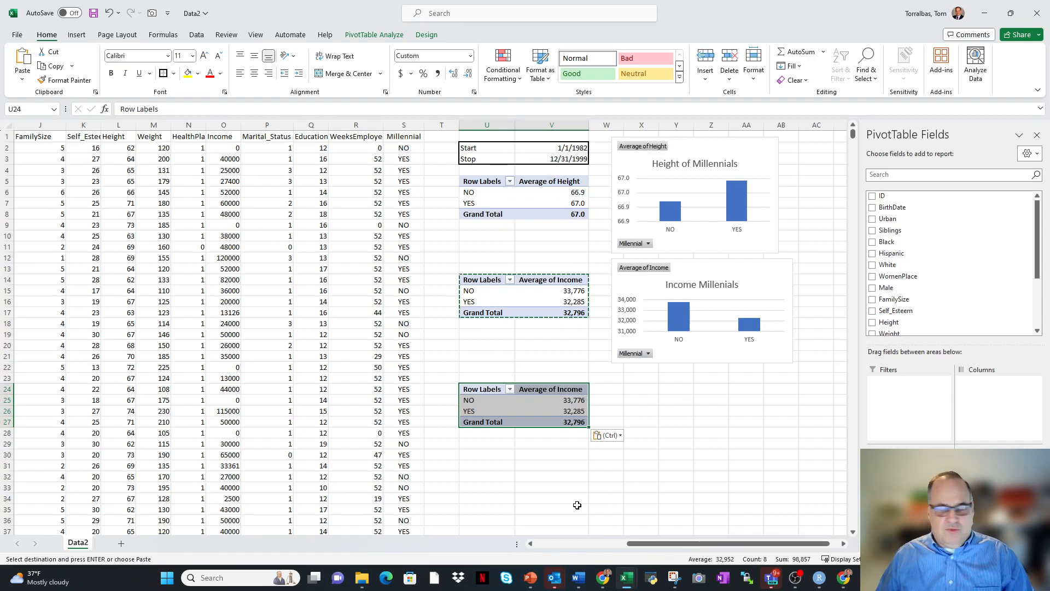
pyautogui.moveTo(538, 384); pyautogui.dragTo(536, 402)
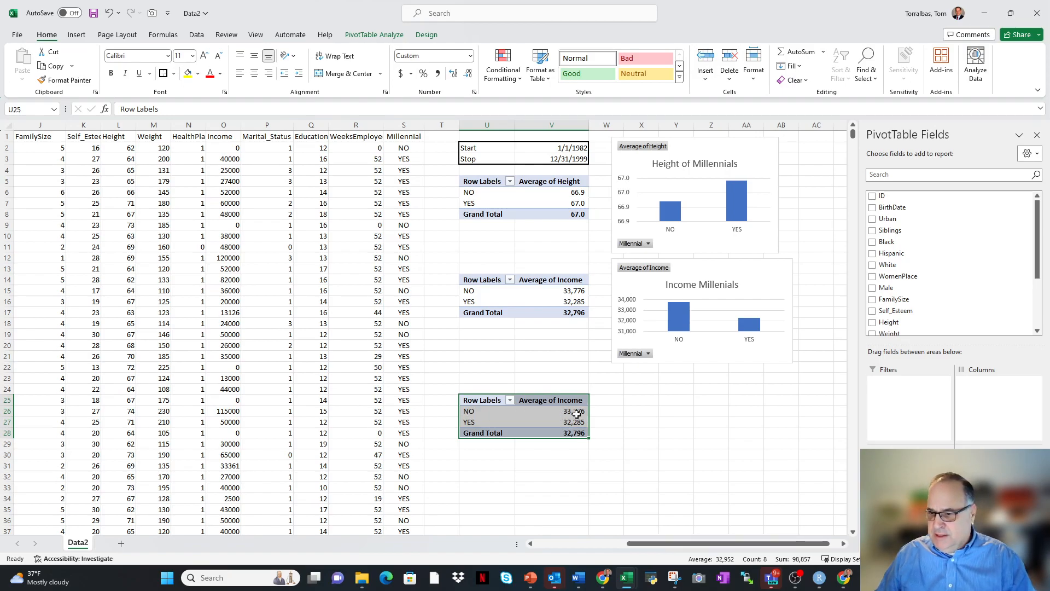
pyautogui.moveTo(577, 415)
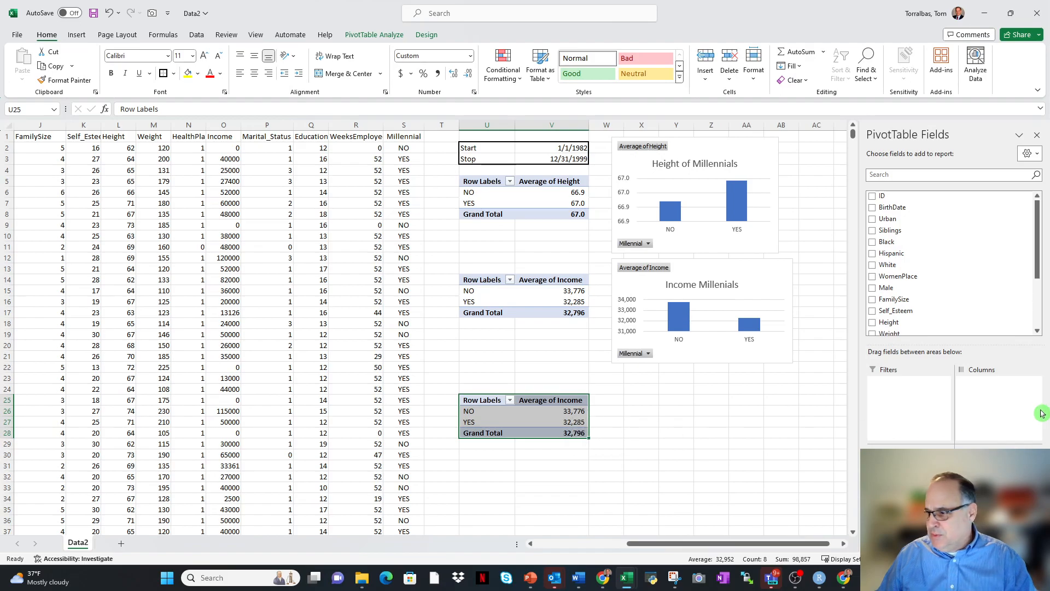
# Replace Average of Income in the PivotTable at U25 with Sum of Height and Sum of Weight.
pyautogui.moveTo(994, 450); pyautogui.dragTo(945, 276)
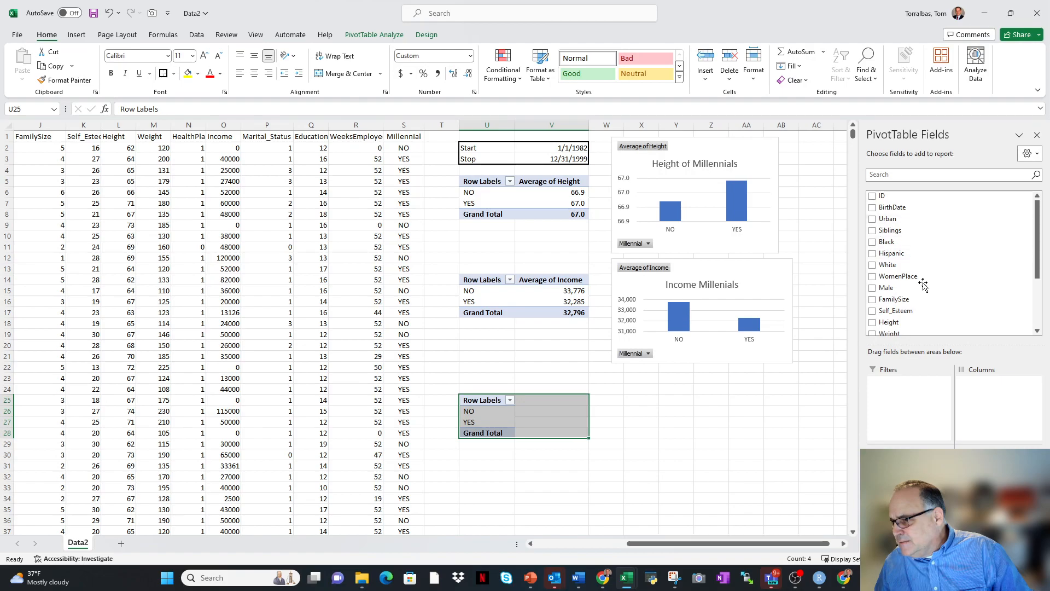
pyautogui.scroll(-2, 892, 291)
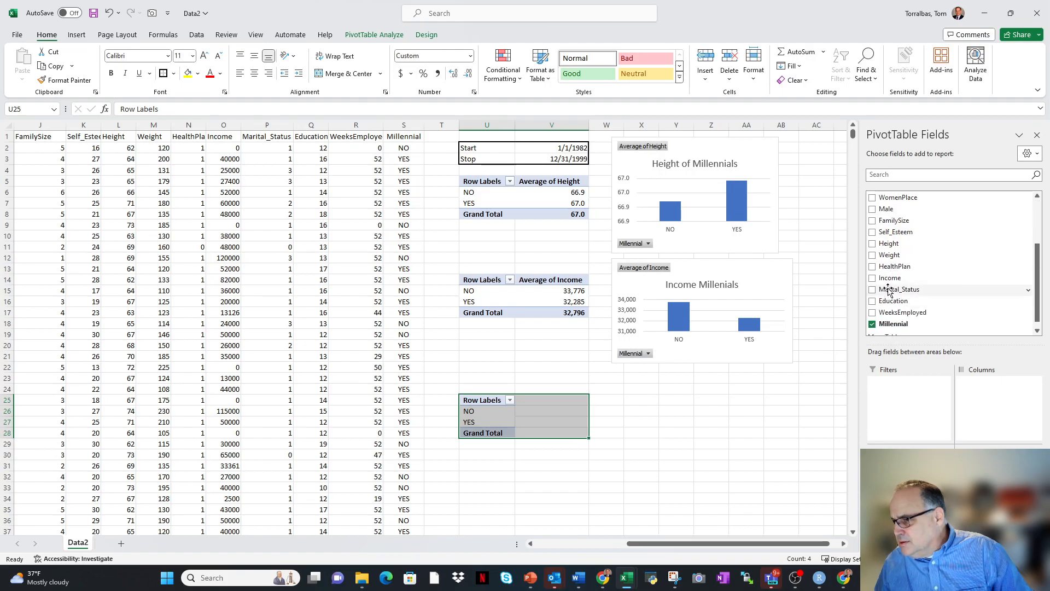
pyautogui.moveTo(889, 243); pyautogui.dragTo(998, 493)
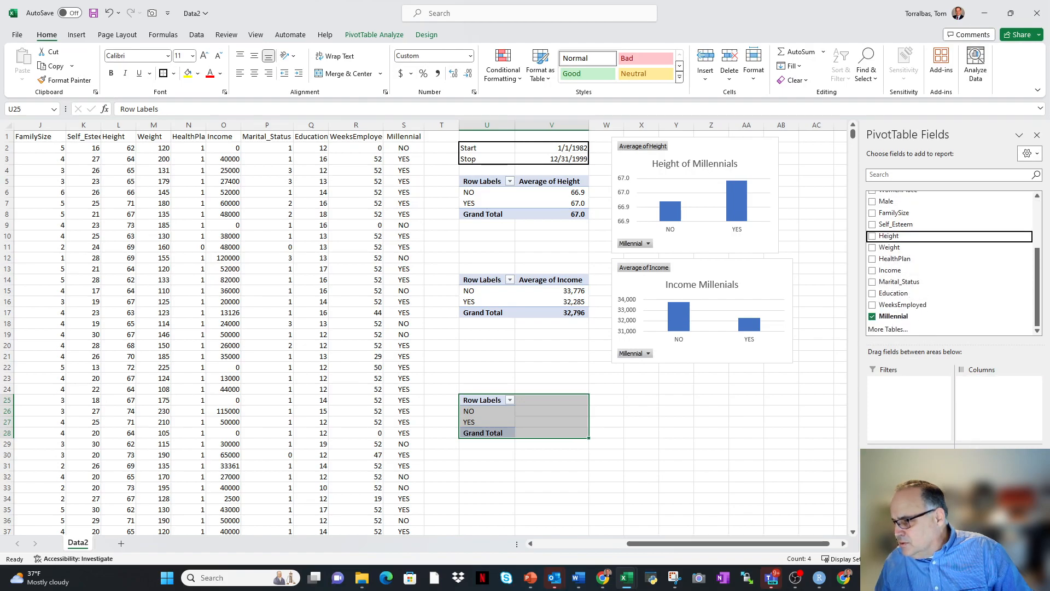
pyautogui.moveTo(885, 250); pyautogui.dragTo(999, 492)
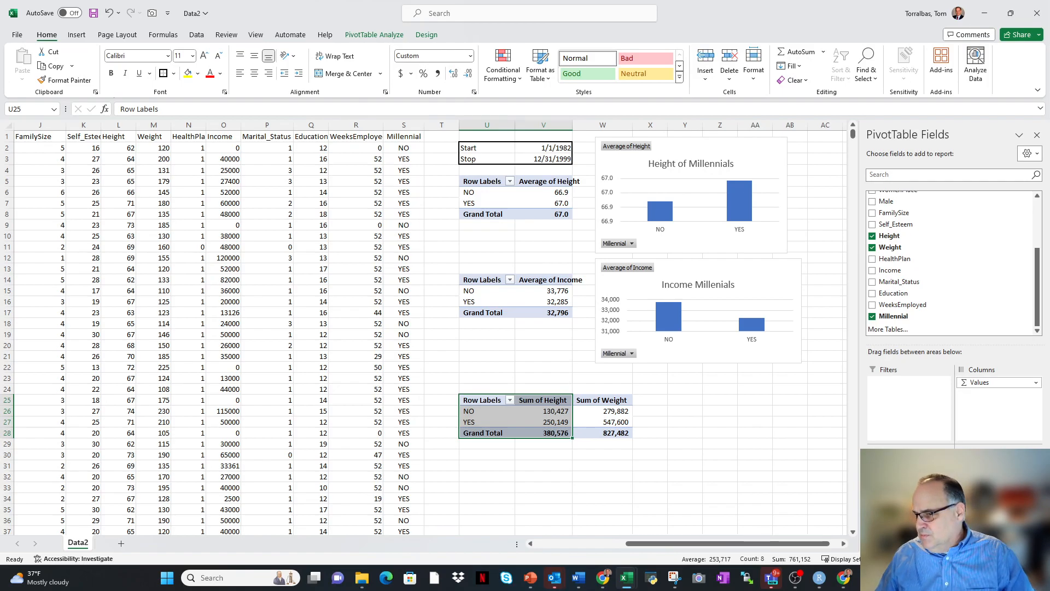
pyautogui.click(707, 441)
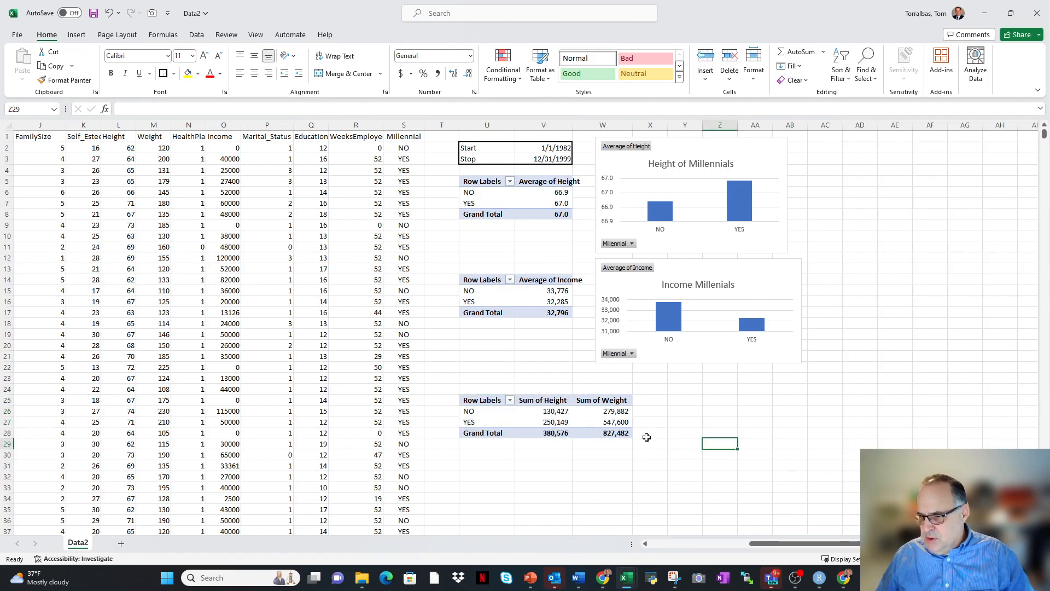
pyautogui.rightClick(547, 405)
pyautogui.press('Escape')
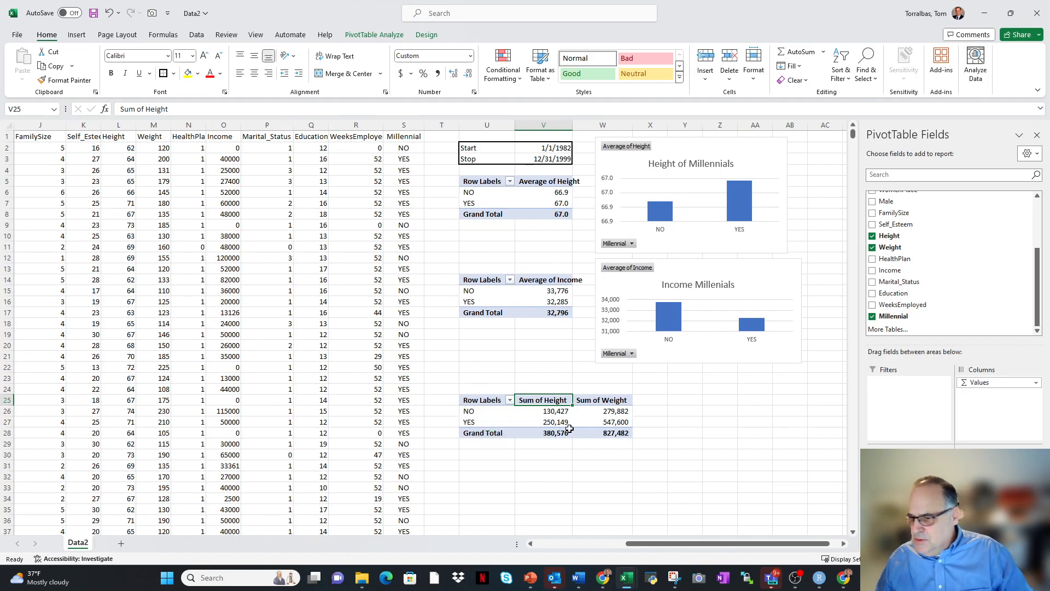
pyautogui.moveTo(570, 428)
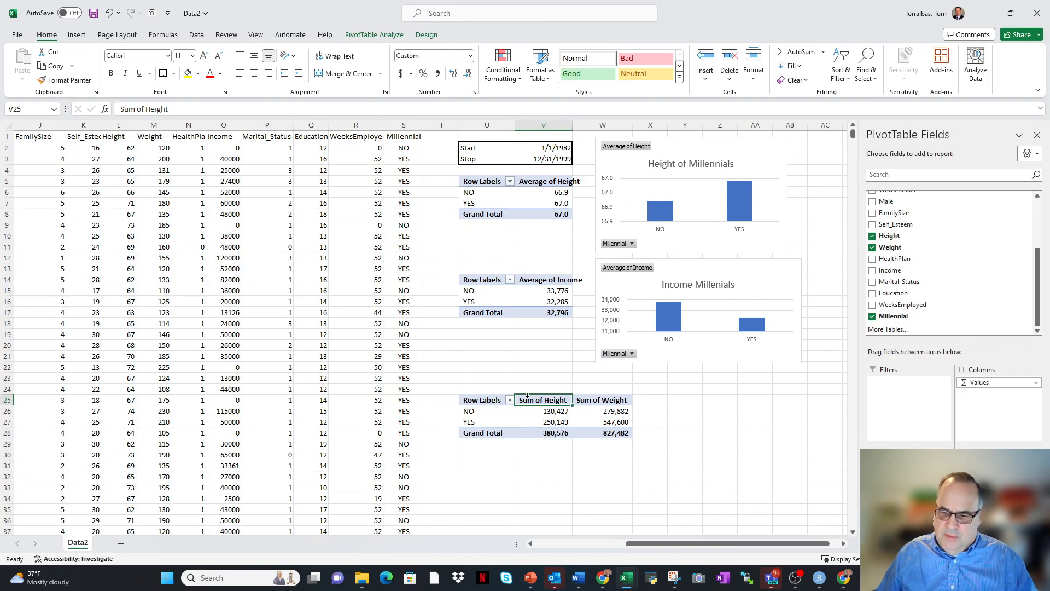
# Insert a Clustered Column PivotChart based on the height and weight PivotTable.
pyautogui.rightClick(589, 401)
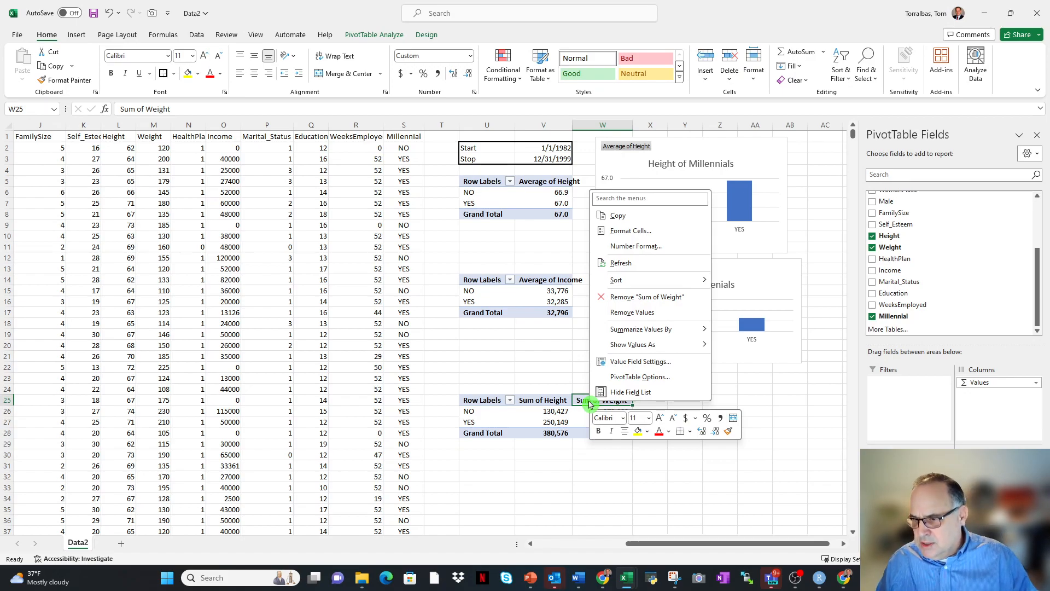
pyautogui.click(77, 35)
pyautogui.click(315, 64)
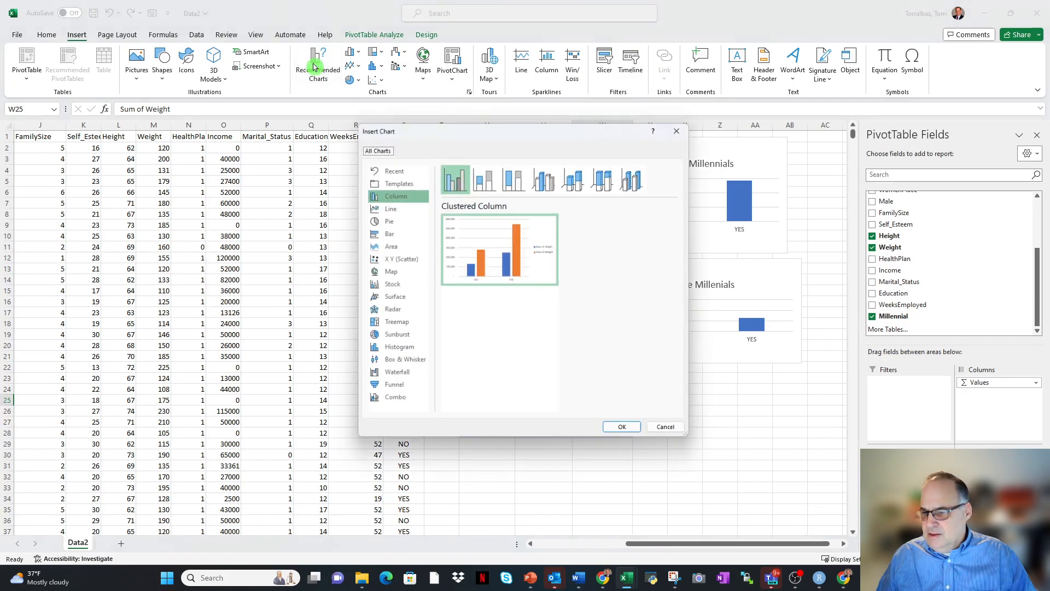
pyautogui.click(629, 435)
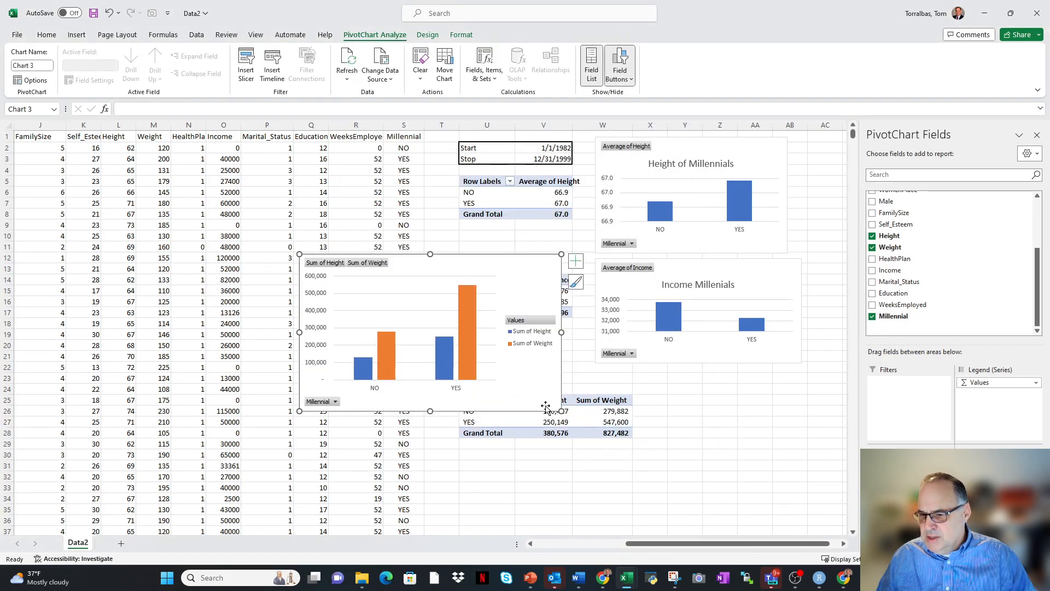
# Shrink the height and weight PivotChart and place it beneath the income PivotChart, covering about W22:AB33.
pyautogui.moveTo(299, 253); pyautogui.dragTo(348, 280)
pyautogui.moveTo(481, 281); pyautogui.dragTo(724, 370)
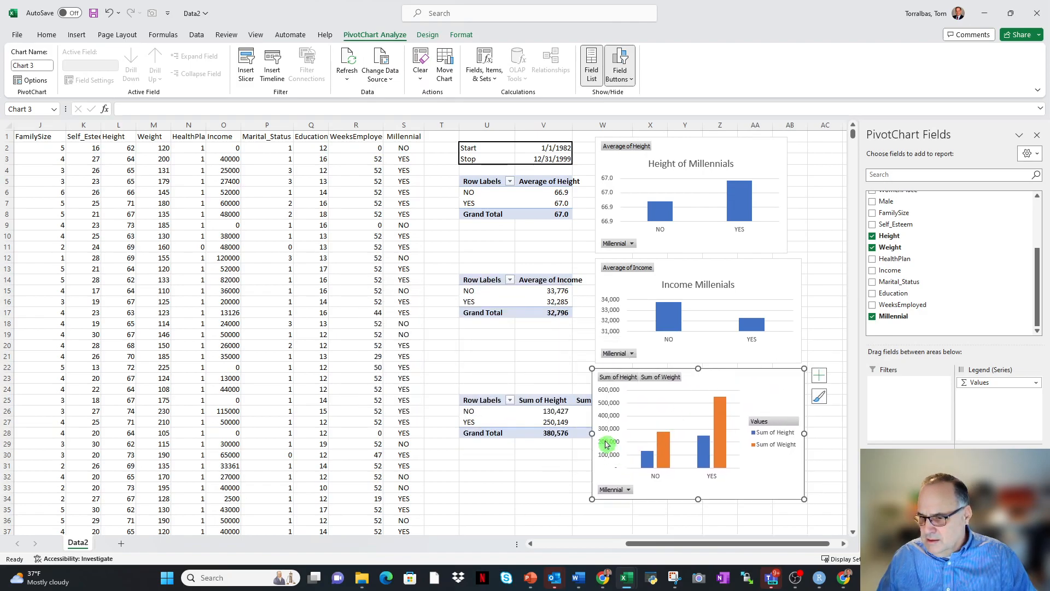
pyautogui.moveTo(592, 433)
pyautogui.mouseDown()
pyautogui.moveTo(629, 435)
pyautogui.moveTo(599, 434)
pyautogui.mouseUp()
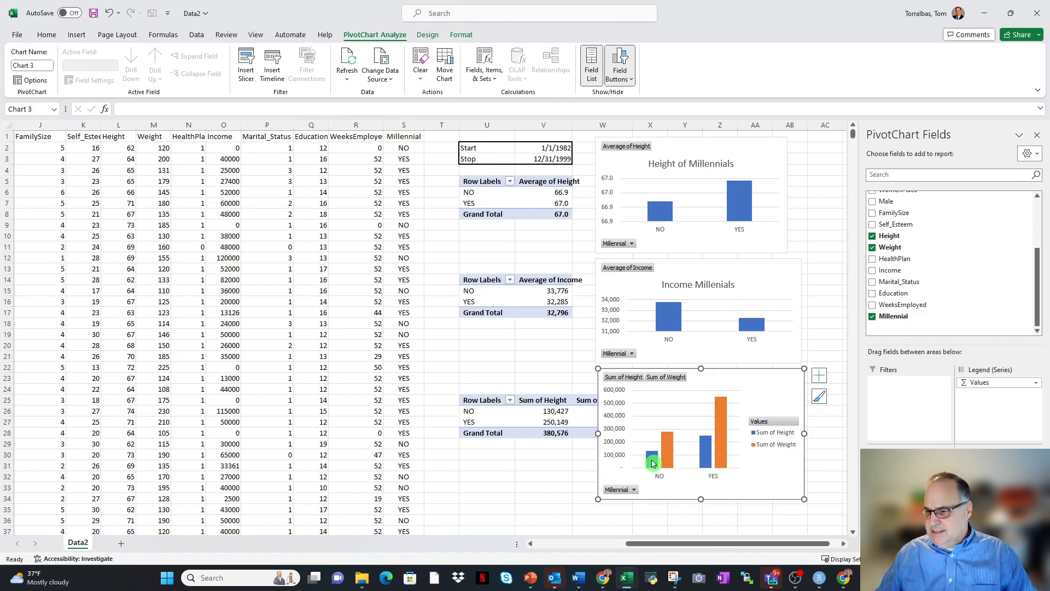
pyautogui.moveTo(701, 500); pyautogui.dragTo(702, 495)
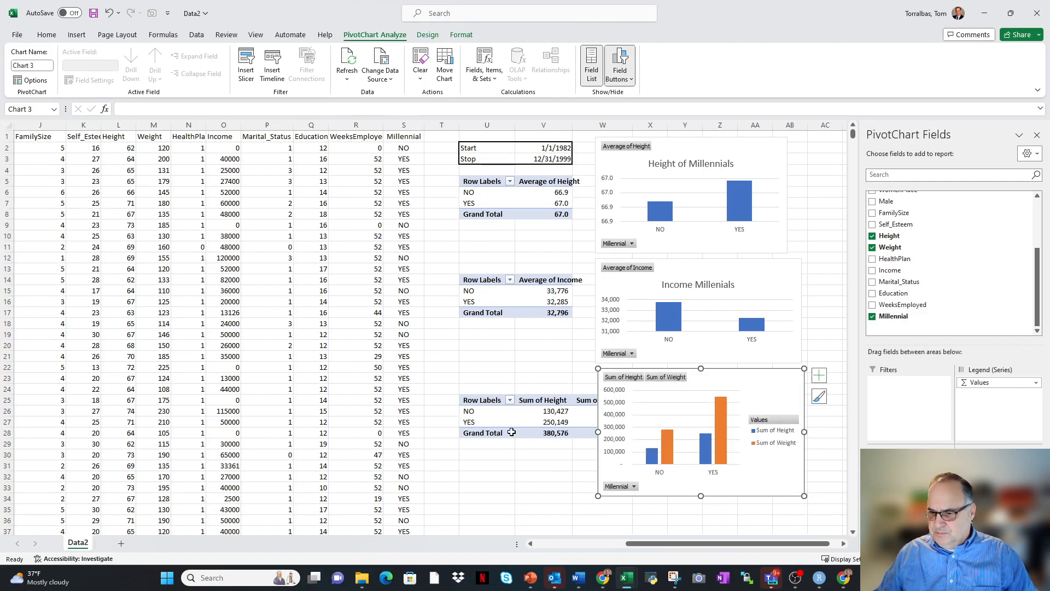
# Copy the height and weight PivotTable, U25:W28, to U37.
pyautogui.moveTo(482, 403); pyautogui.dragTo(584, 434)
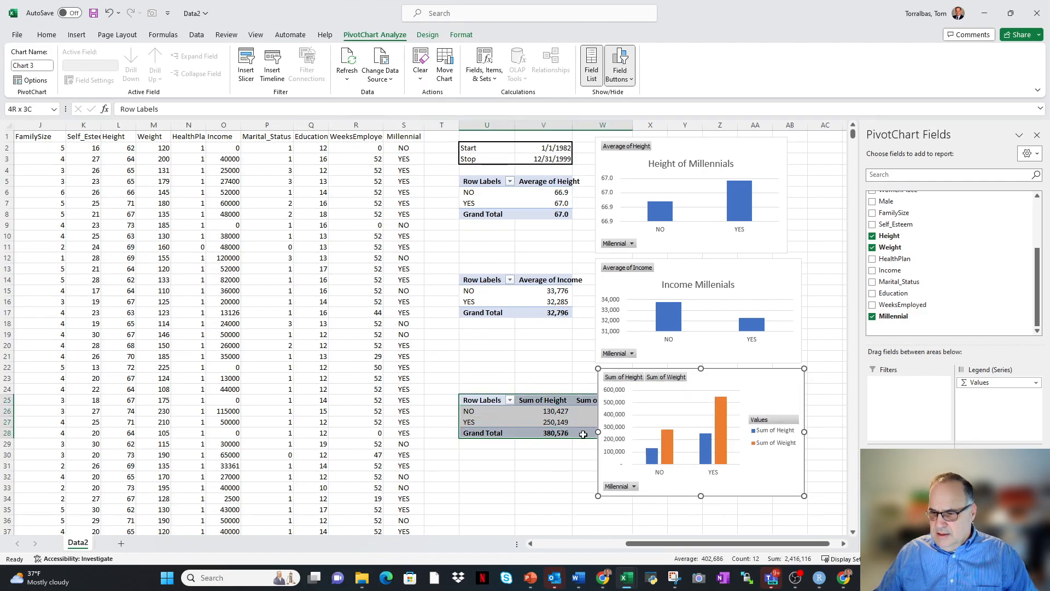
pyautogui.hotkey('ctrl', 'c')
pyautogui.scroll(-3, 528, 512)
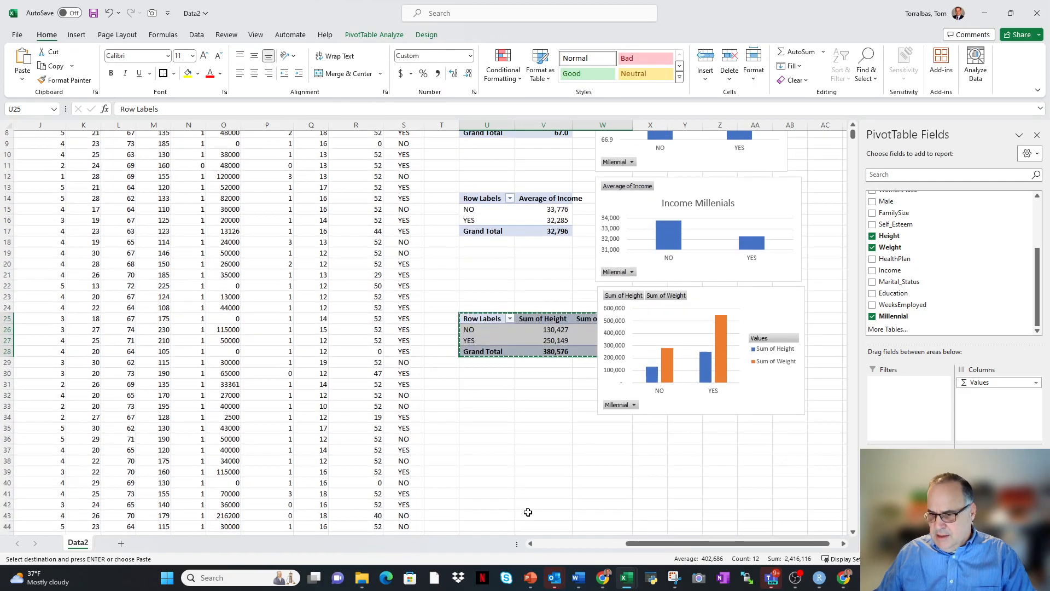
pyautogui.click(488, 433)
pyautogui.hotkey('ctrl', 'v')
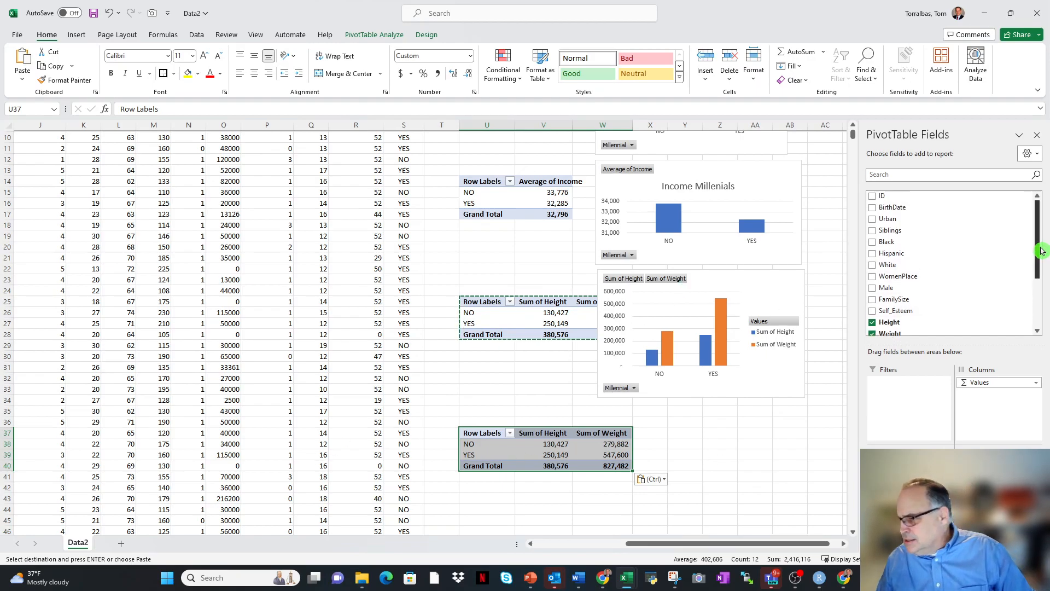
# Remove Height and Weight from the values and Millennial from the rows of the PivotTable at U37.
pyautogui.moveTo(1045, 246); pyautogui.dragTo(1047, 316)
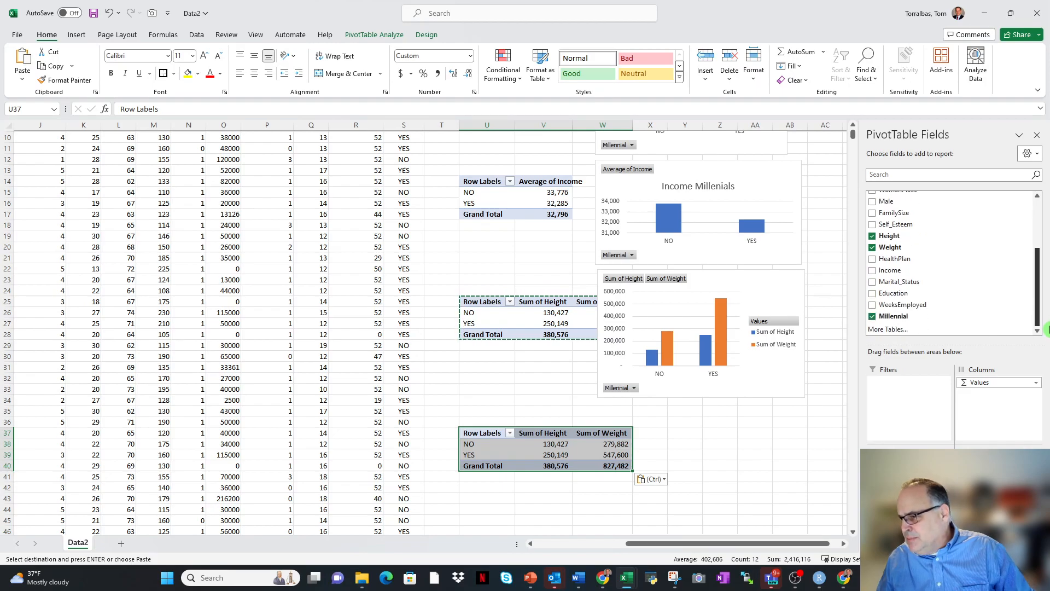
pyautogui.moveTo(1040, 312)
pyautogui.mouseDown()
pyautogui.moveTo(1044, 263)
pyautogui.moveTo(1047, 319)
pyautogui.mouseUp()
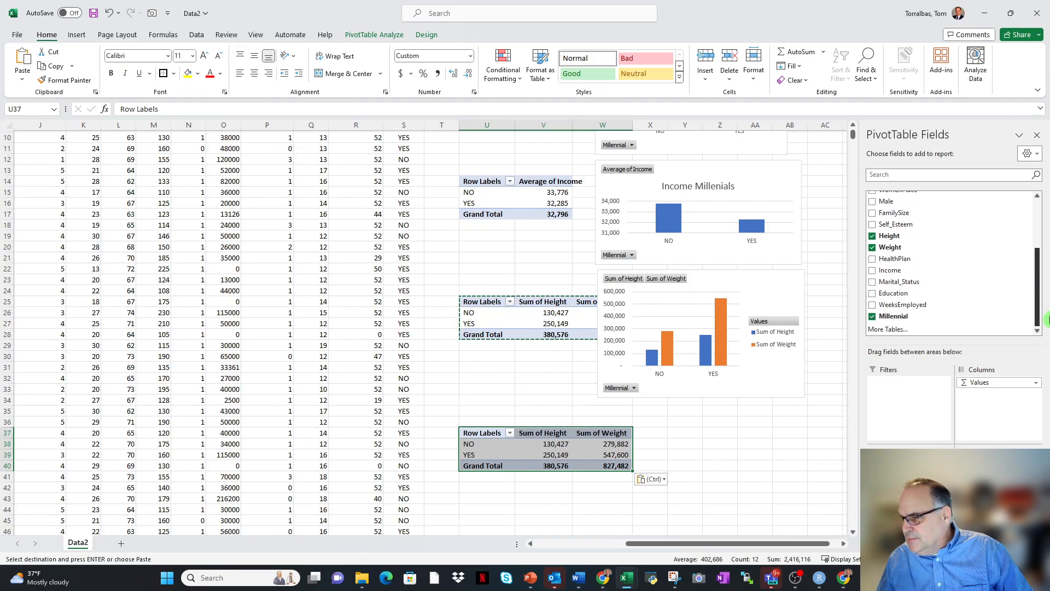
pyautogui.moveTo(890, 270); pyautogui.dragTo(979, 482)
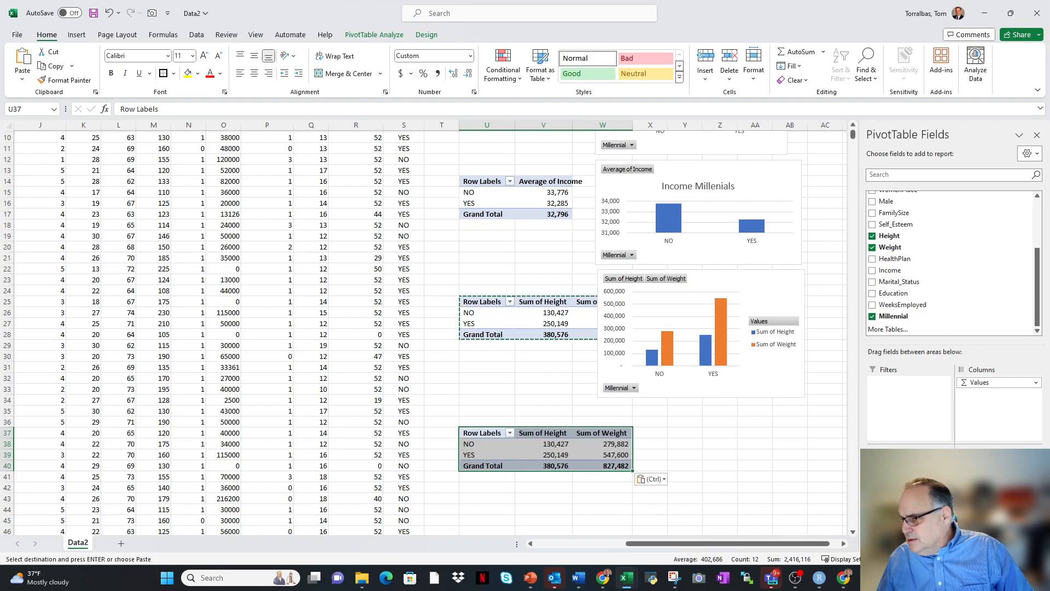
pyautogui.moveTo(987, 468); pyautogui.dragTo(956, 279)
pyautogui.moveTo(988, 468); pyautogui.dragTo(930, 285)
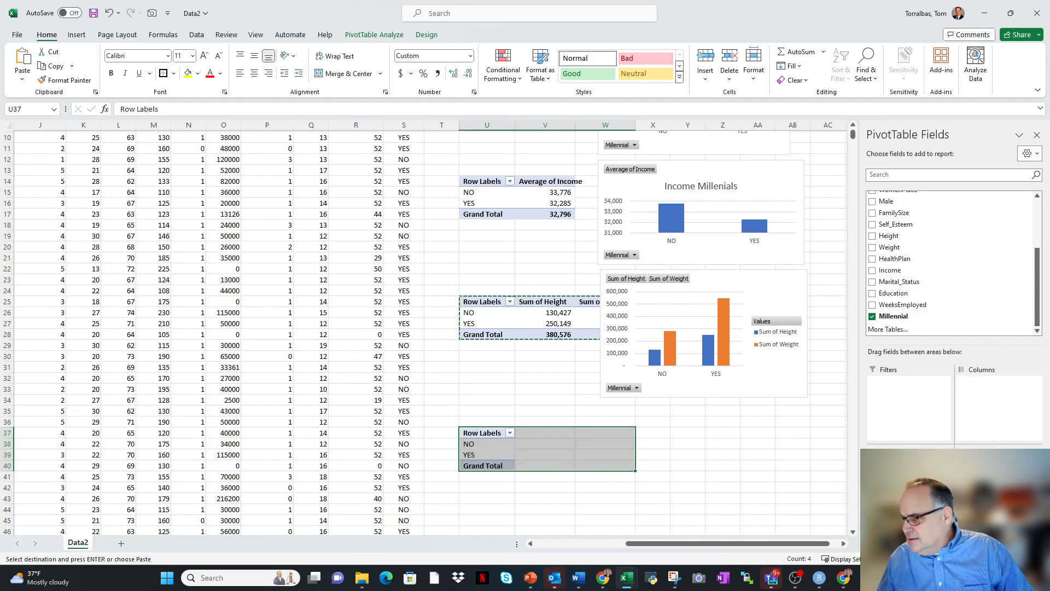
pyautogui.moveTo(903, 436); pyautogui.dragTo(925, 283)
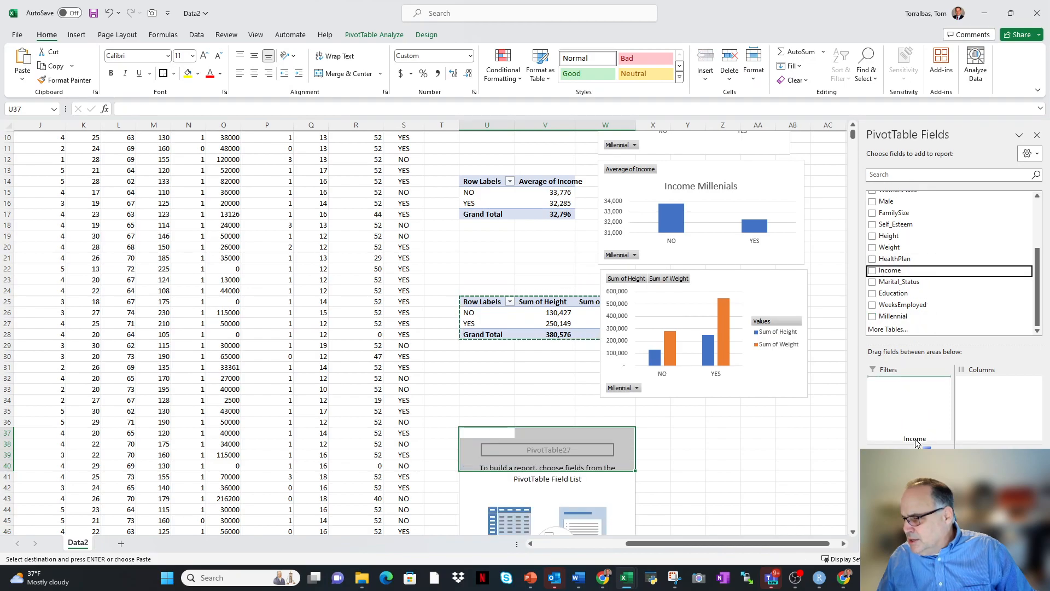
# Add Income as both rows and values in the PivotTable at U37, summarizing the values by Count.
pyautogui.click(873, 270)
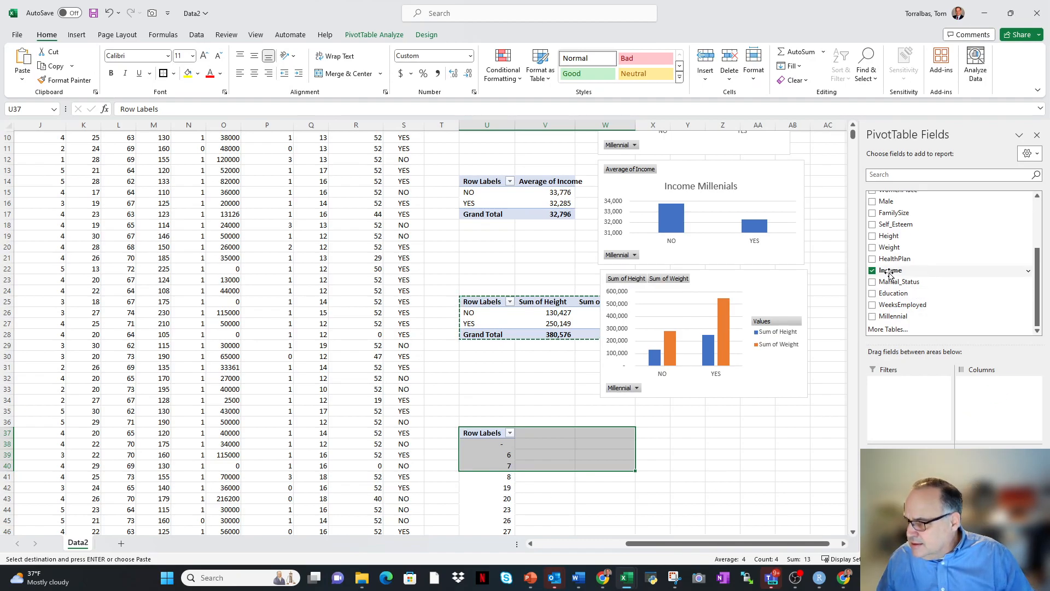
pyautogui.moveTo(888, 273); pyautogui.dragTo(996, 481)
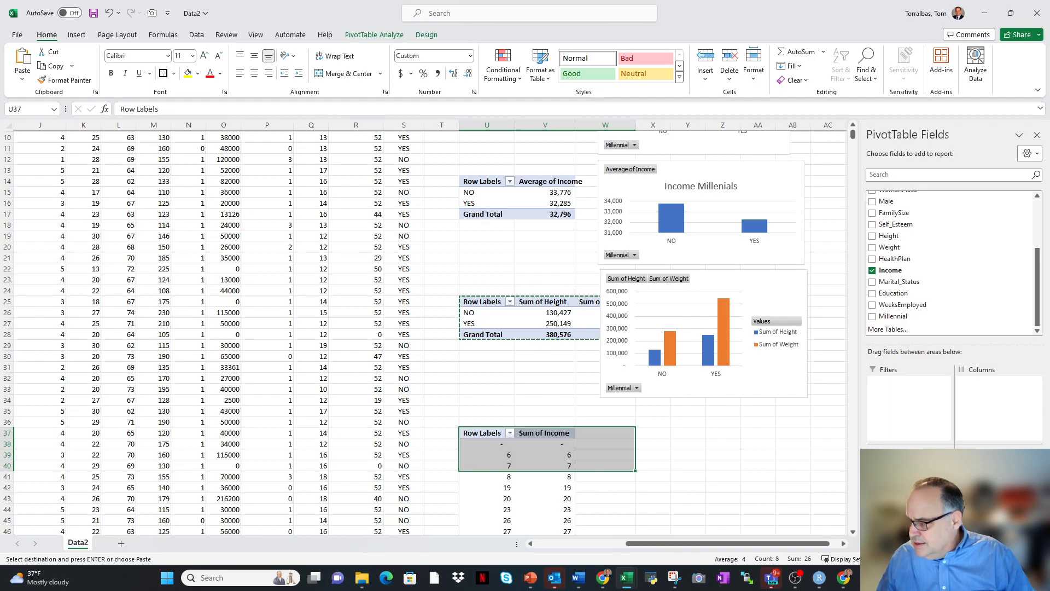
pyautogui.click(999, 467)
pyautogui.click(995, 453)
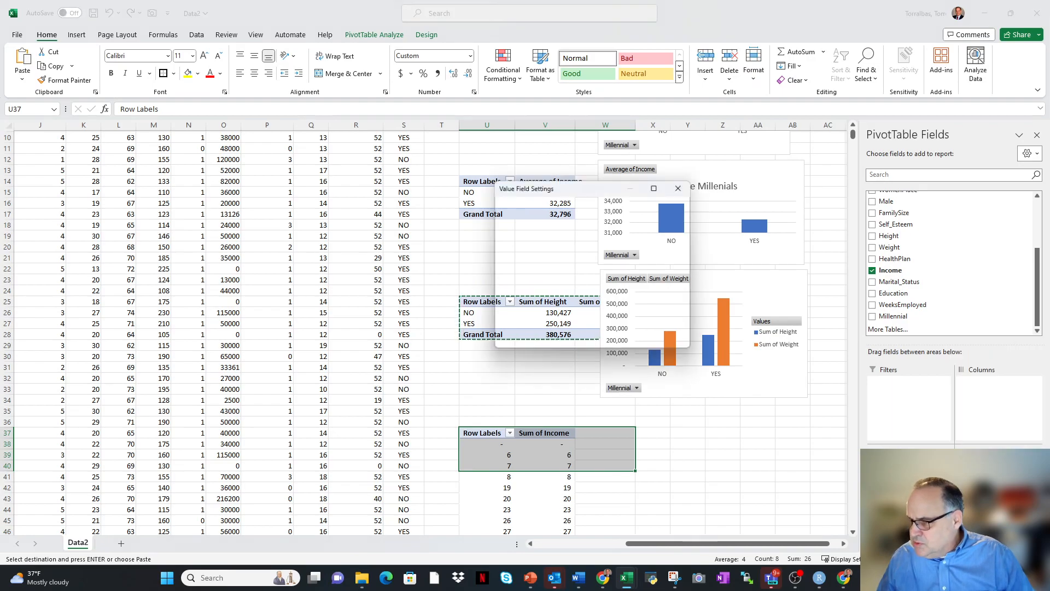
pyautogui.click(514, 284)
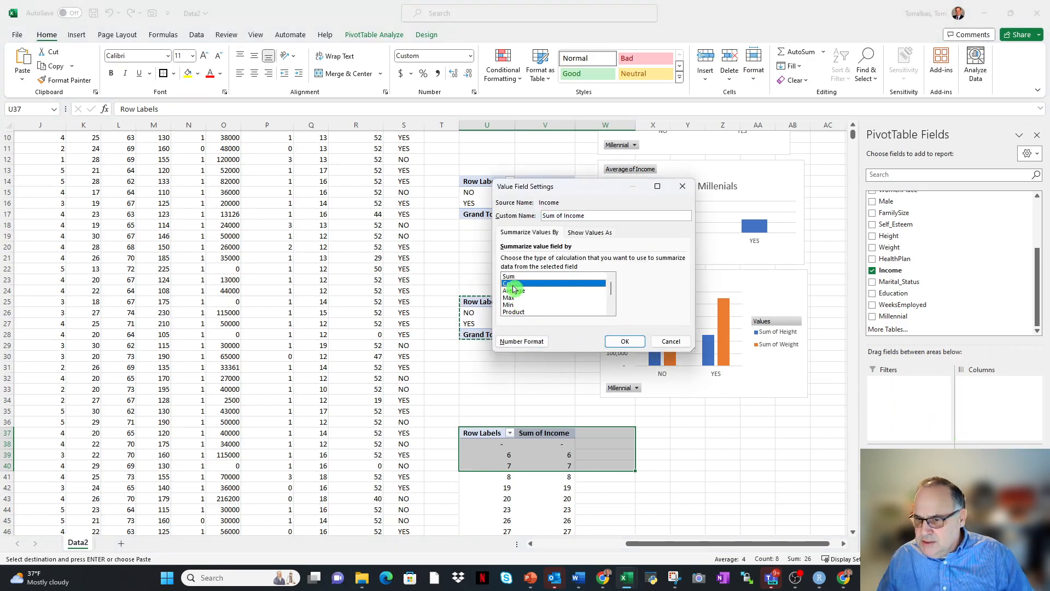
pyautogui.click(626, 342)
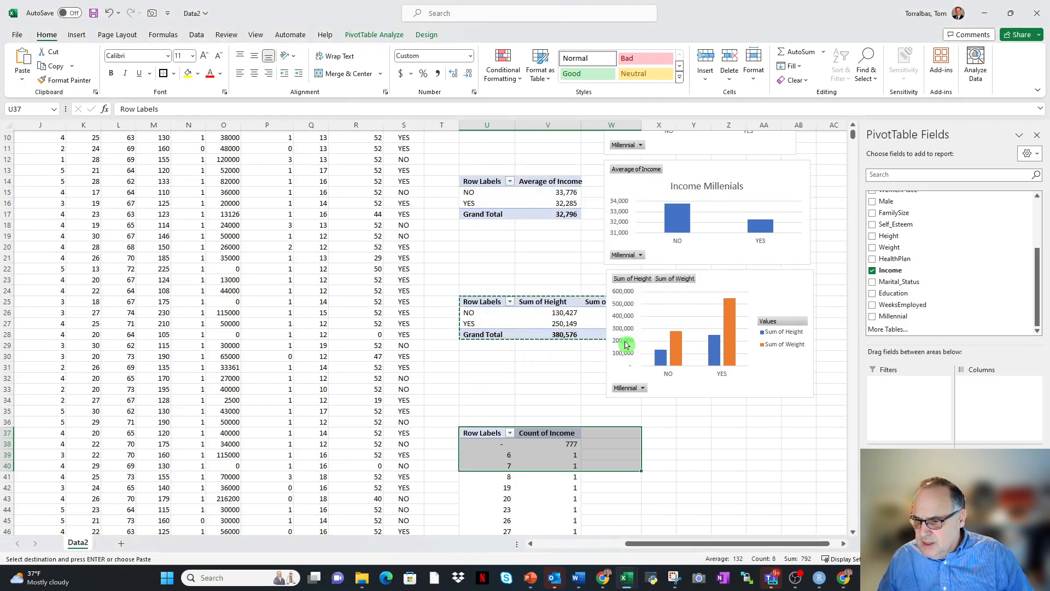
# Group the Income row labels of the PivotTable at U37, starting at 10000 and ending at 220000, in intervals of 10000.
pyautogui.rightClick(506, 455)
pyautogui.press('Escape')
pyautogui.rightClick(506, 461)
pyautogui.press('Escape')
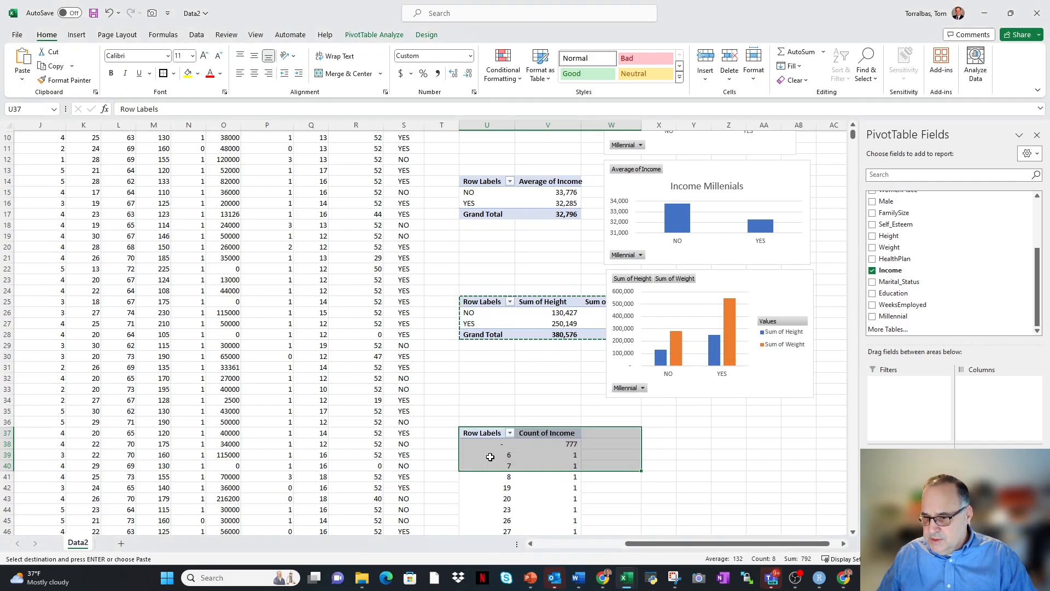
pyautogui.click(491, 486)
pyautogui.rightClick(492, 465)
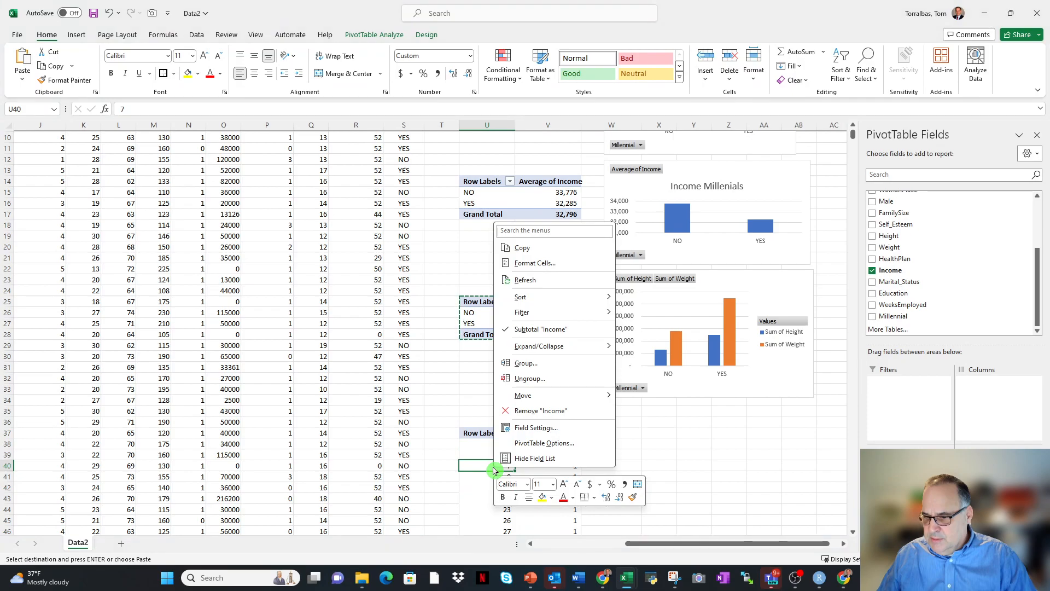
pyautogui.click(526, 363)
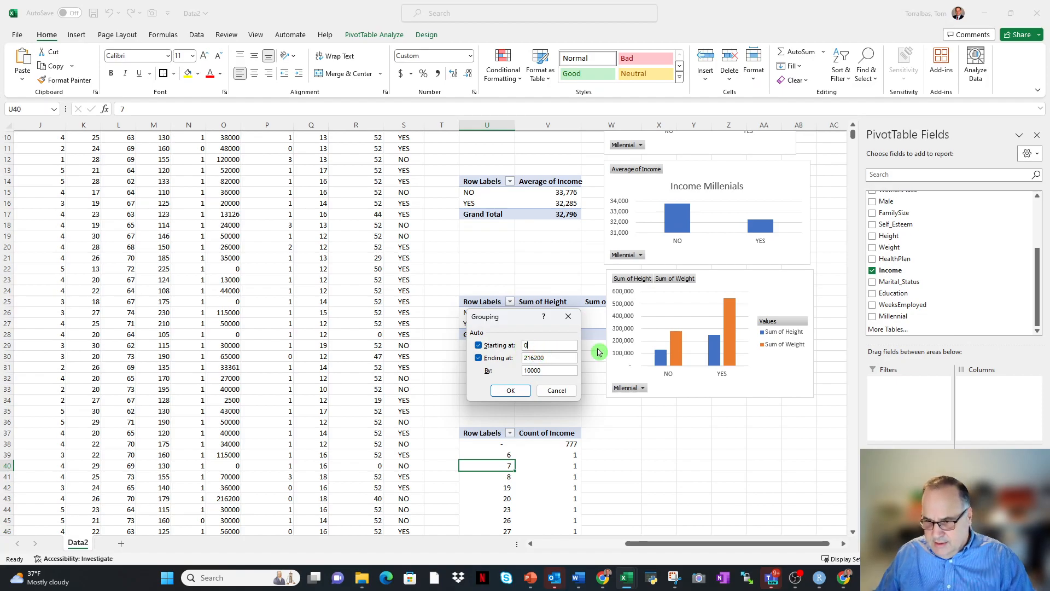
pyautogui.moveTo(523, 348); pyautogui.dragTo(554, 350)
pyautogui.press('BackSpace')
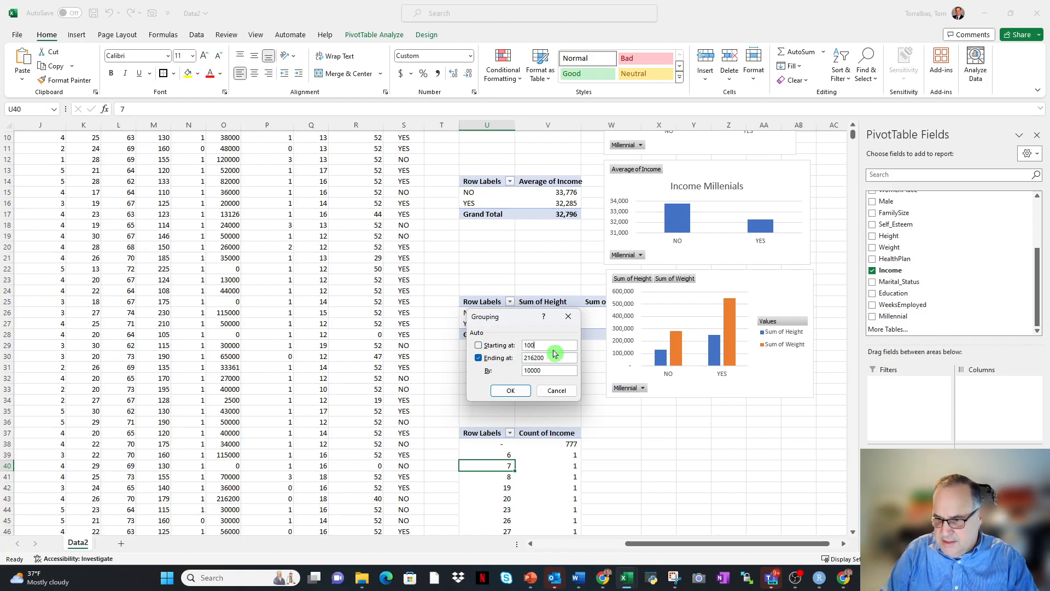
pyautogui.moveTo(551, 359)
pyautogui.mouseDown()
pyautogui.moveTo(517, 361)
pyautogui.moveTo(559, 369)
pyautogui.mouseUp()
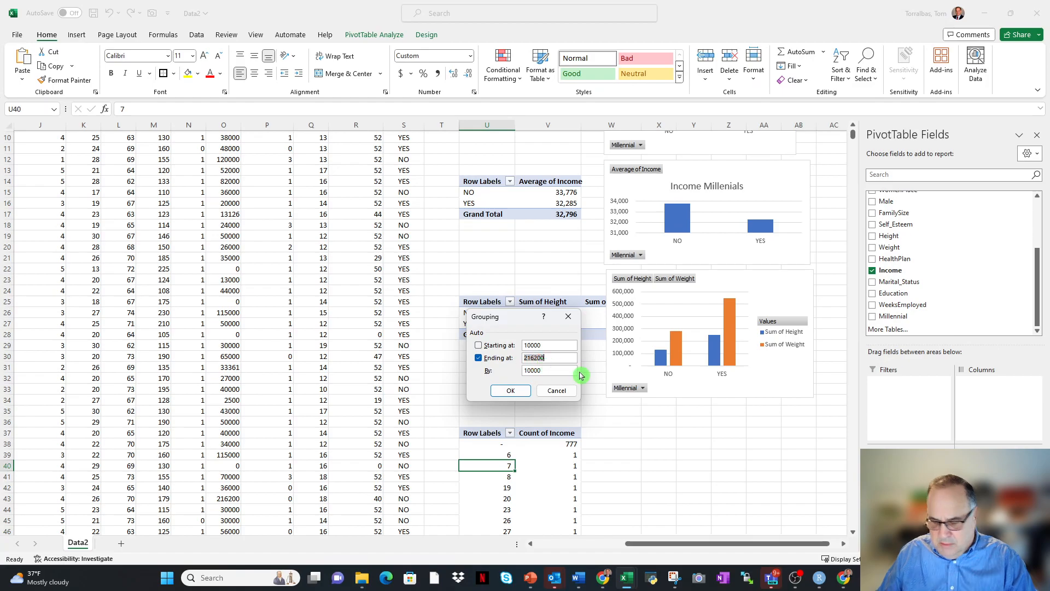
pyautogui.write('22')
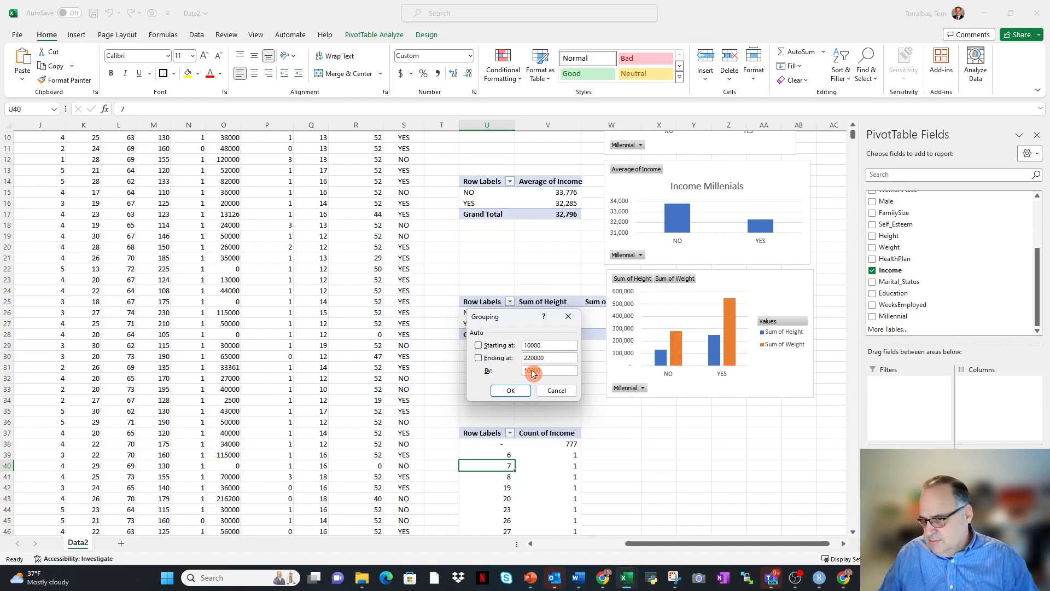
pyautogui.click(510, 392)
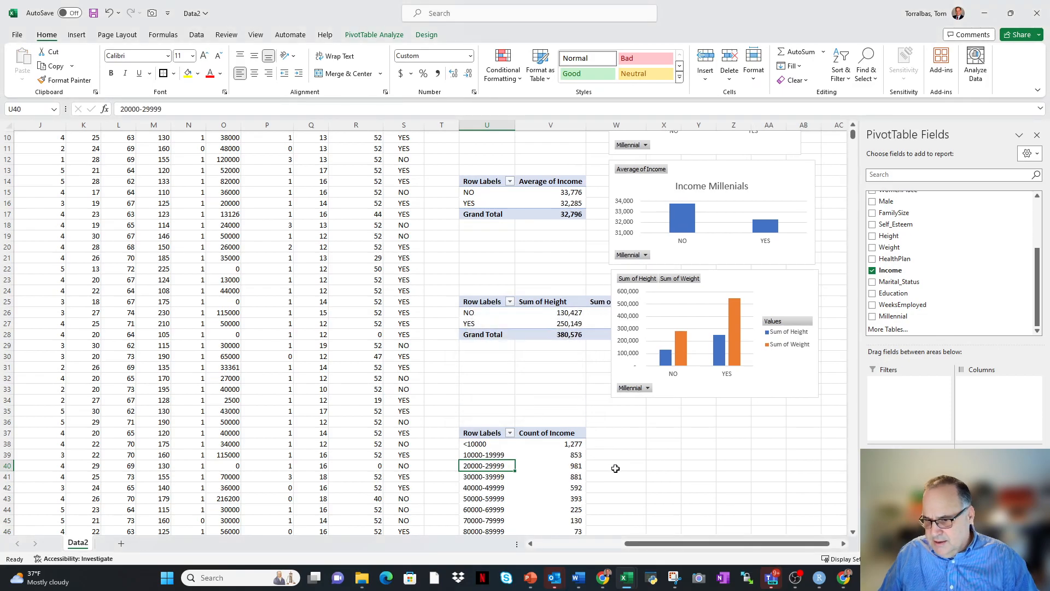
# Change the grouping interval of the Income row labels in the PivotTable at U37 to 25000.
pyautogui.scroll(-5, 616, 468)
pyautogui.scroll(3, 540, 479)
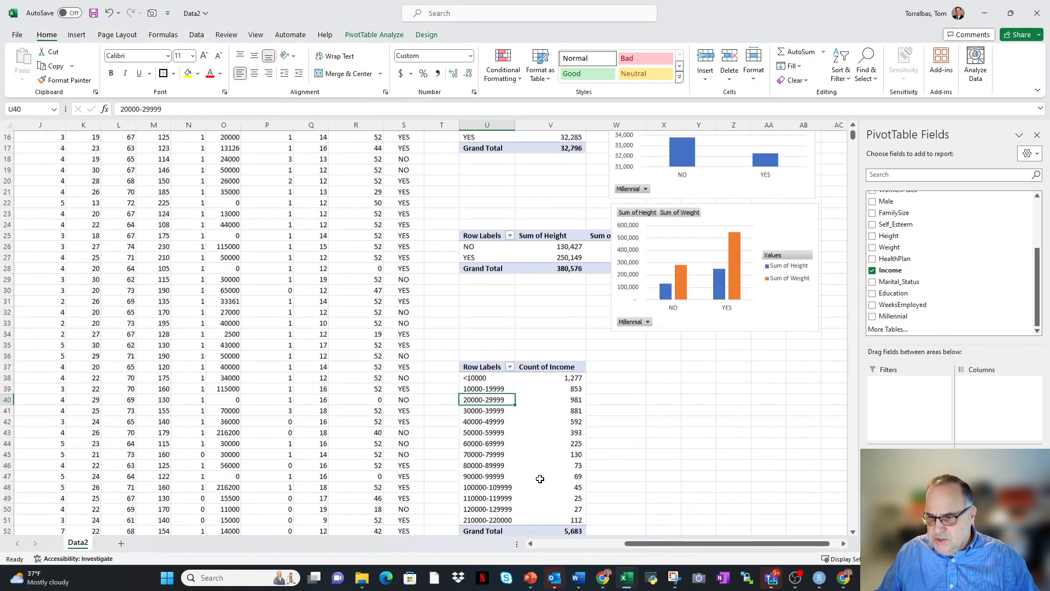
pyautogui.scroll(1, 540, 479)
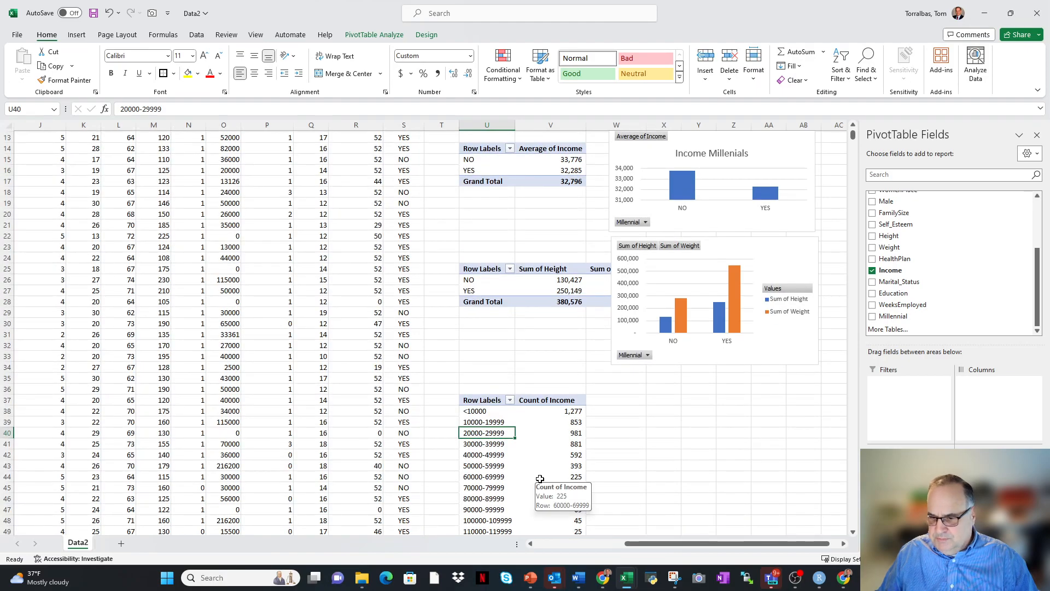
pyautogui.rightClick(489, 434)
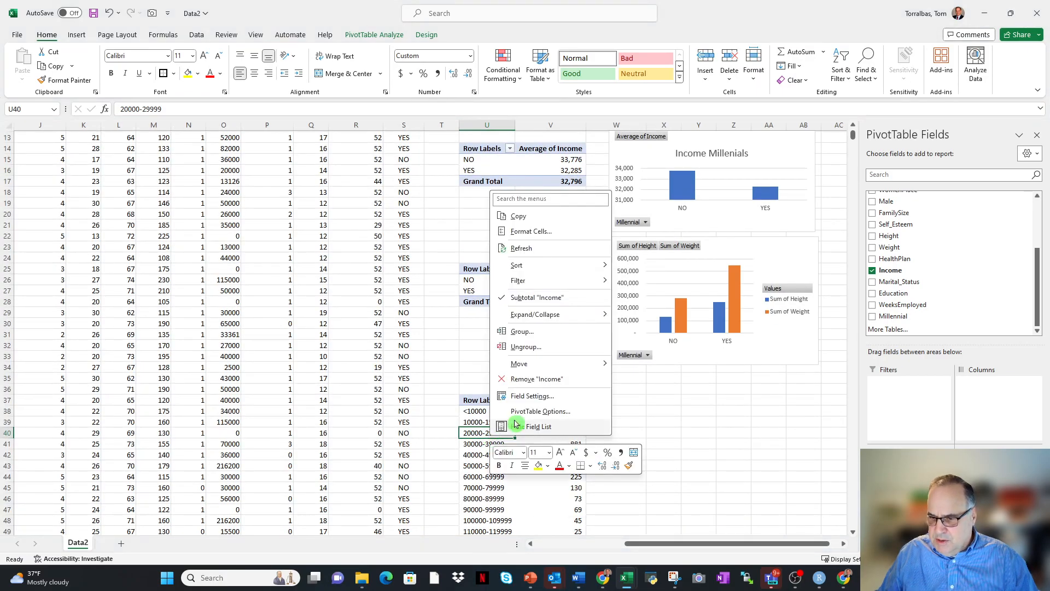
pyautogui.click(521, 334)
pyautogui.click(547, 344)
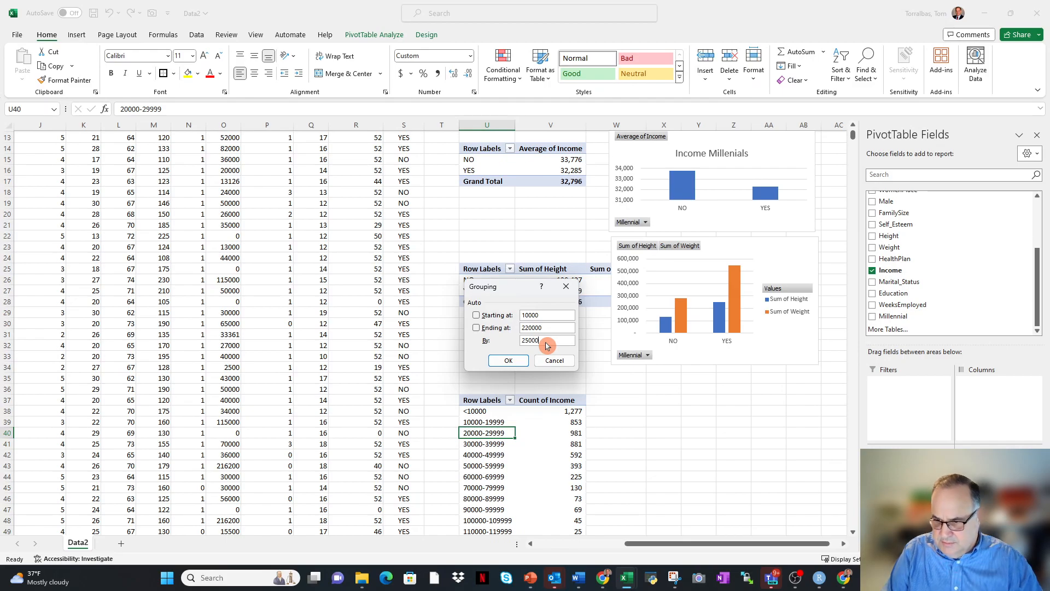
pyautogui.click(506, 361)
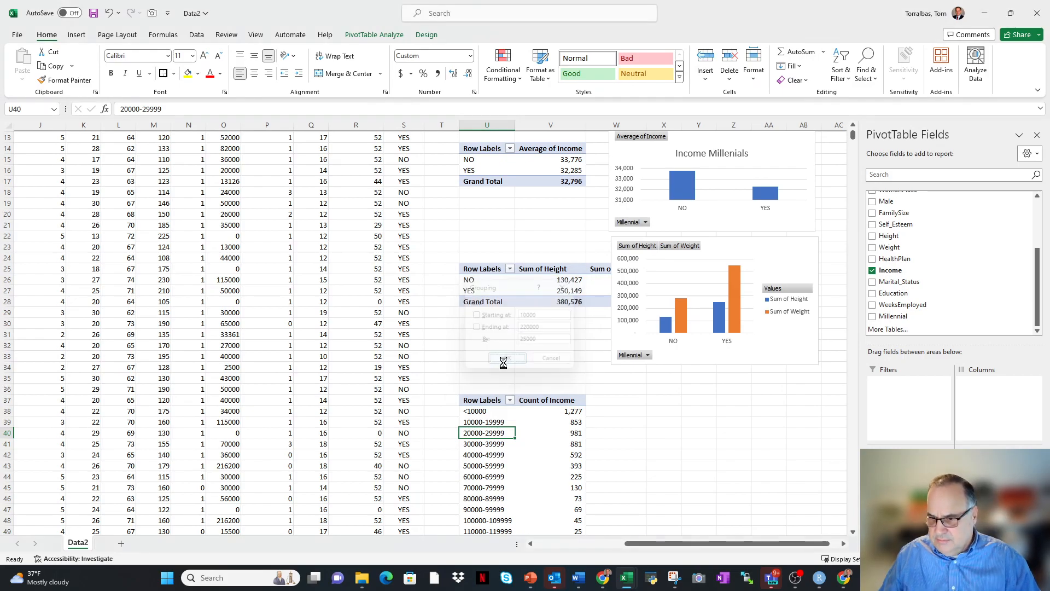
pyautogui.click(632, 433)
# Insert a Clustered Column PivotChart of the income count PivotTable and place it beneath the height and weight chart, covering about W34:AC48.
pyautogui.click(487, 421)
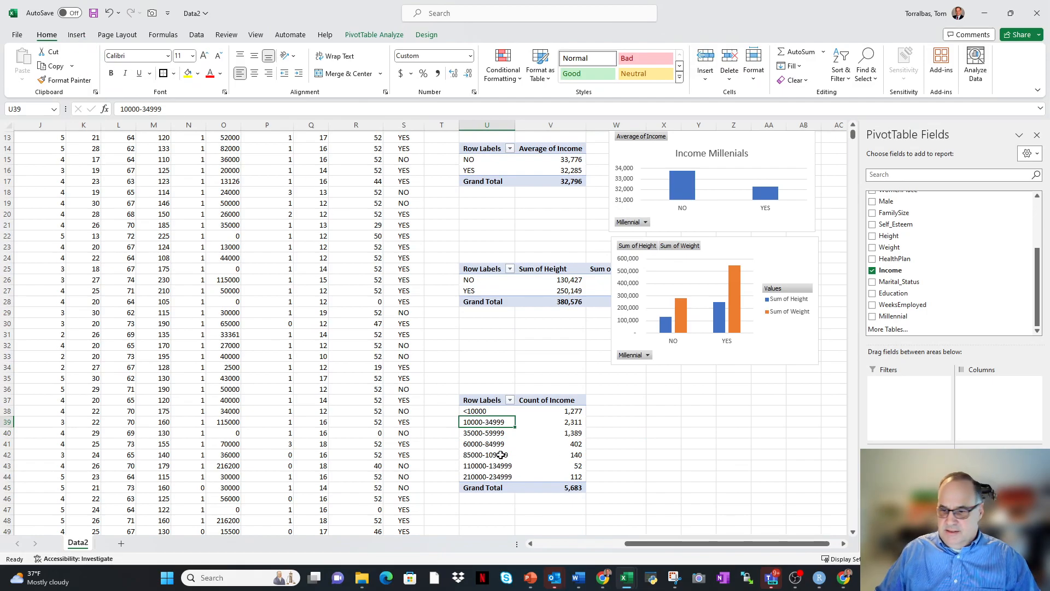
pyautogui.click(76, 36)
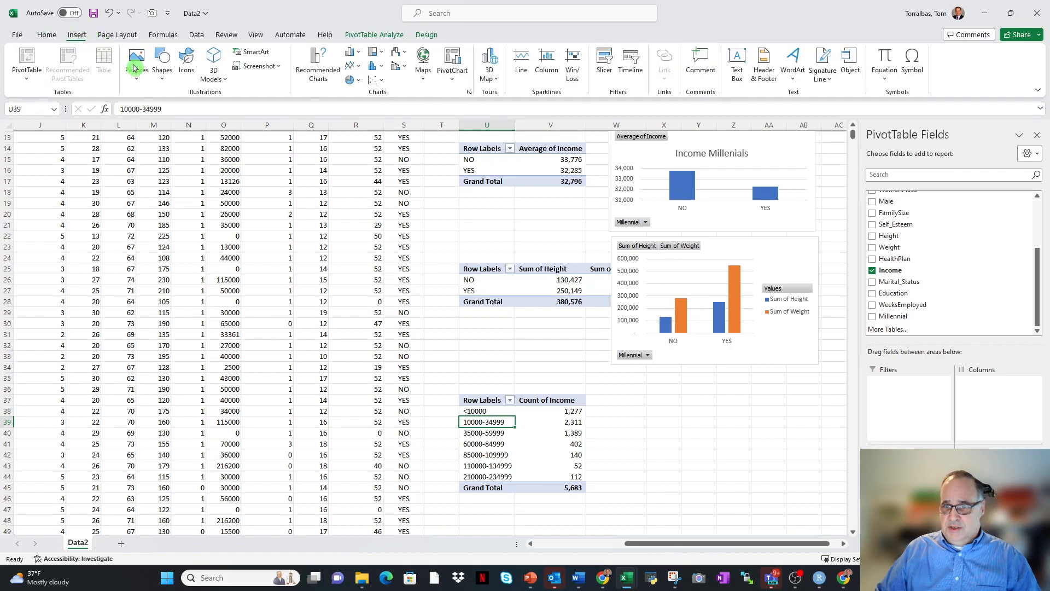
pyautogui.click(316, 64)
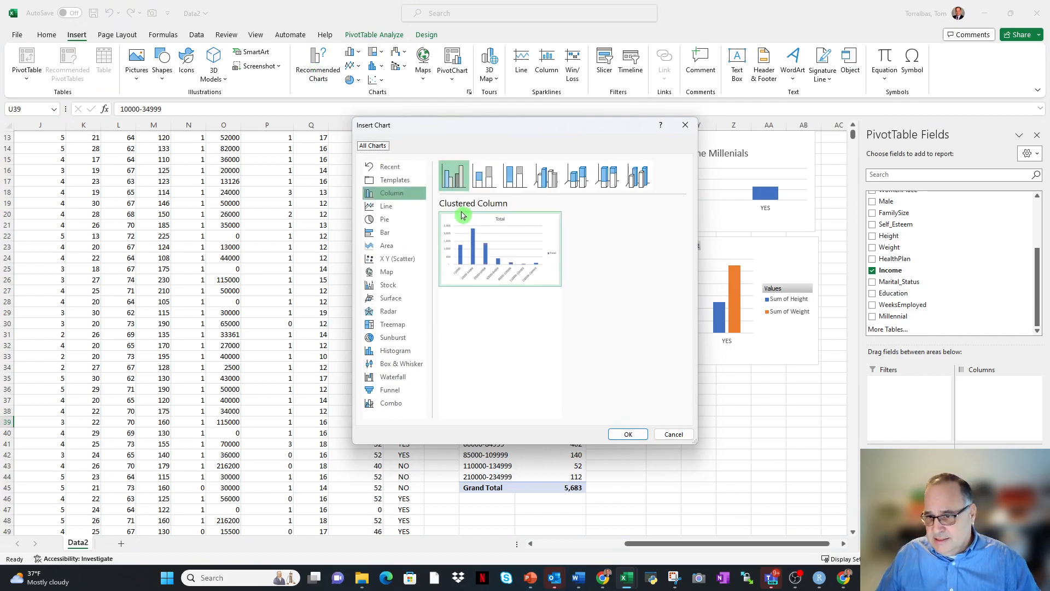
pyautogui.moveTo(462, 221)
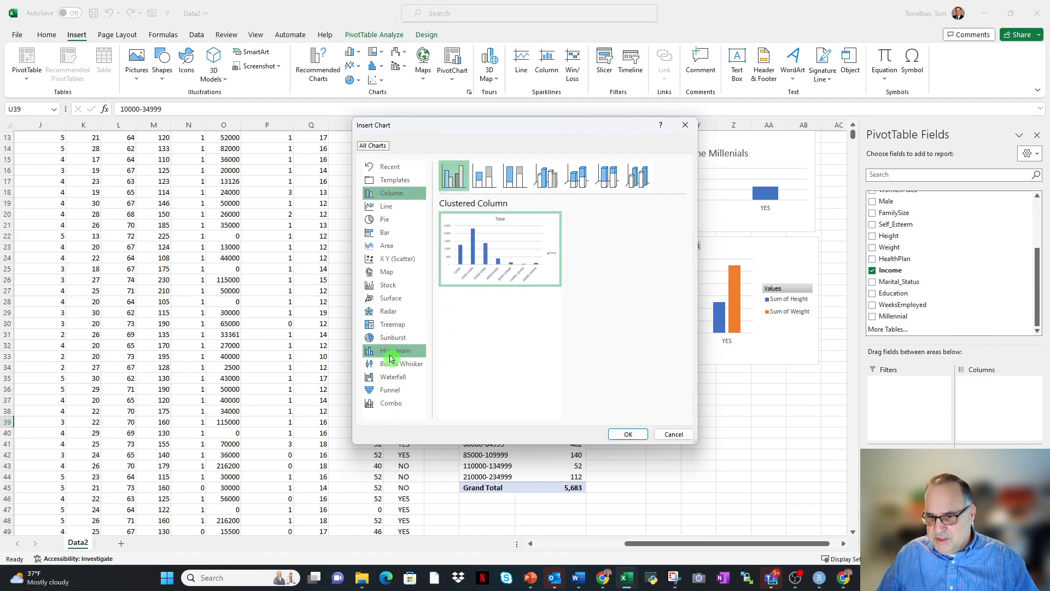
pyautogui.moveTo(476, 268)
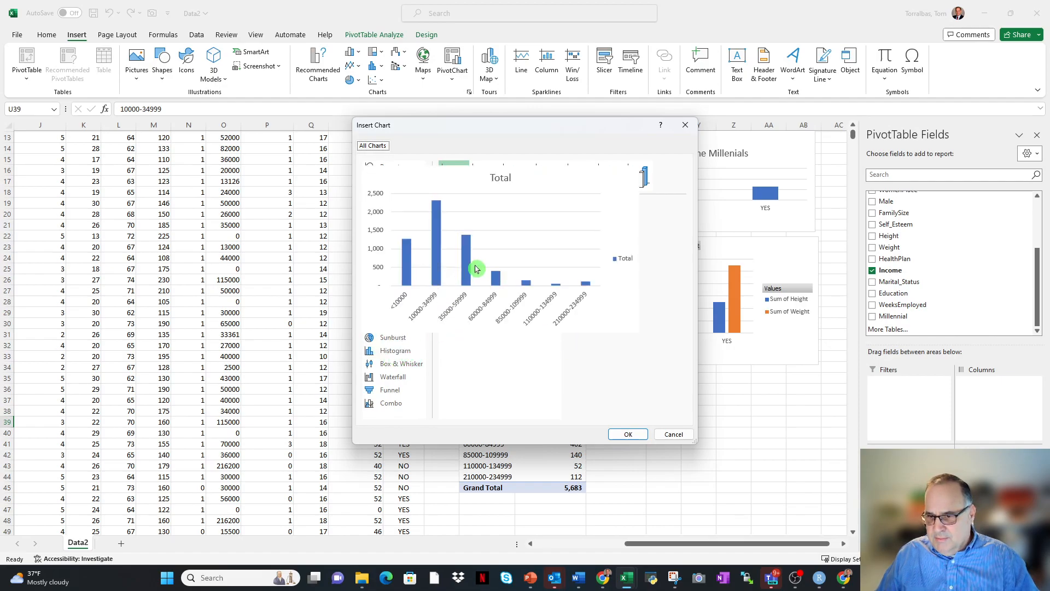
pyautogui.click(628, 434)
pyautogui.moveTo(481, 272); pyautogui.dragTo(752, 373)
# Change the title of the income count PivotChart to "Count by Income".
pyautogui.scroll(-2, 601, 410)
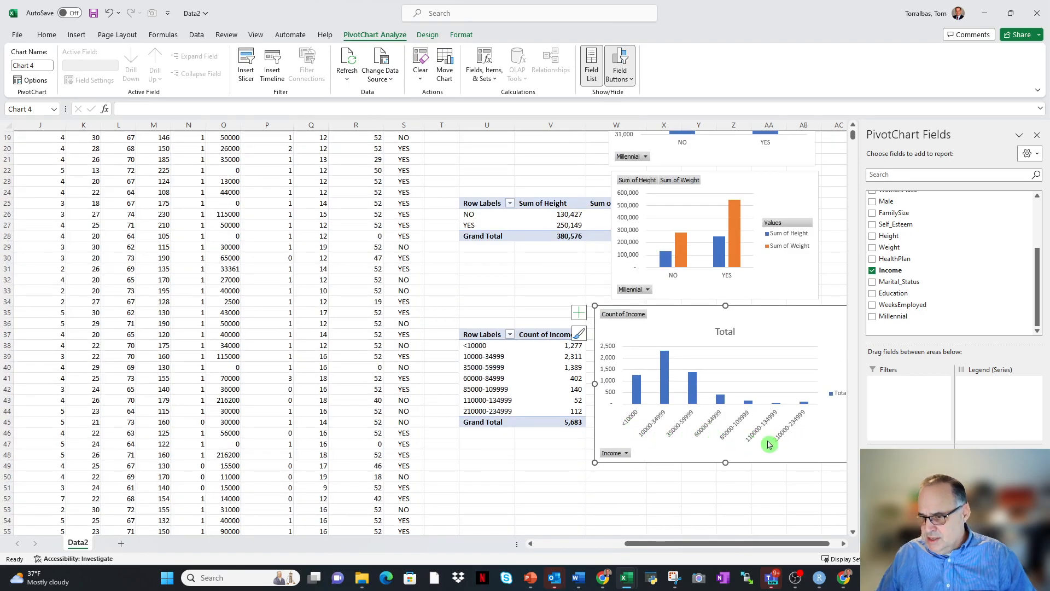
pyautogui.click(724, 334)
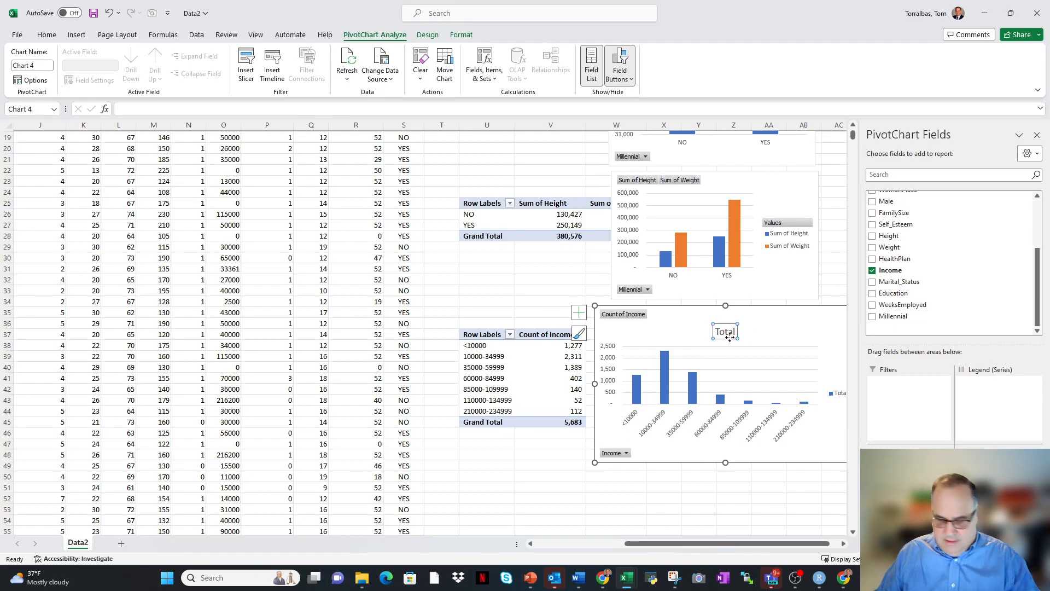
pyautogui.write('Cou')
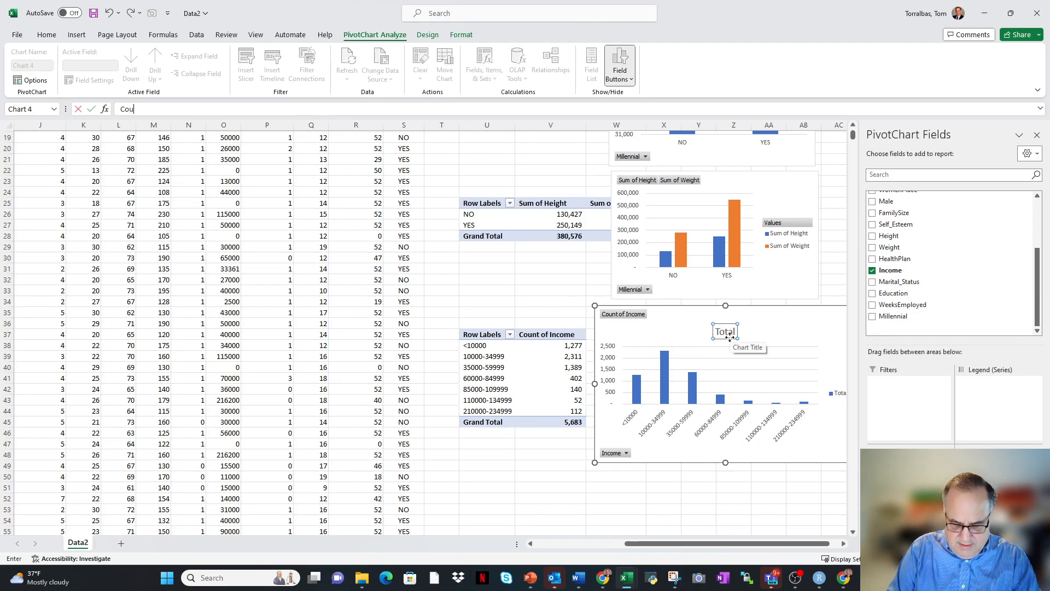
pyautogui.write('nt by Income')
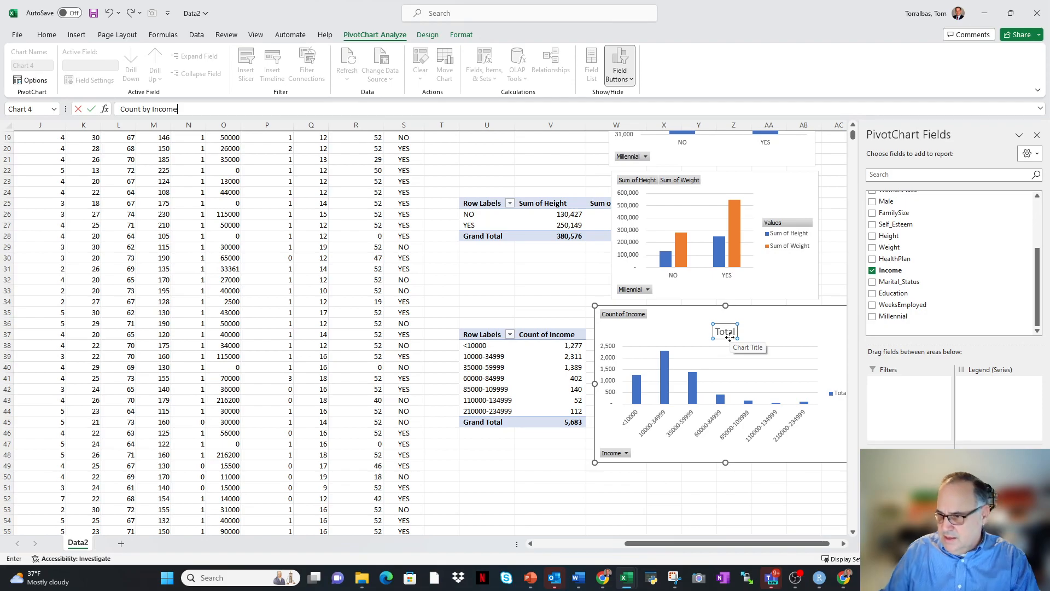
pyautogui.press('Return')
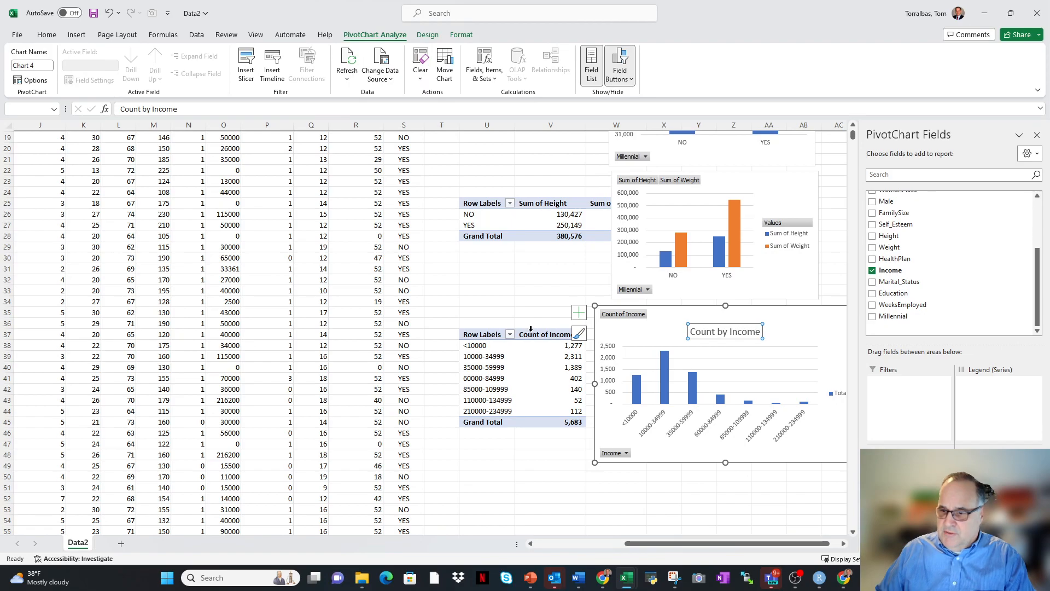
# Copy the height and weight PivotTable, U25:W28, to U51.
pyautogui.click(479, 335)
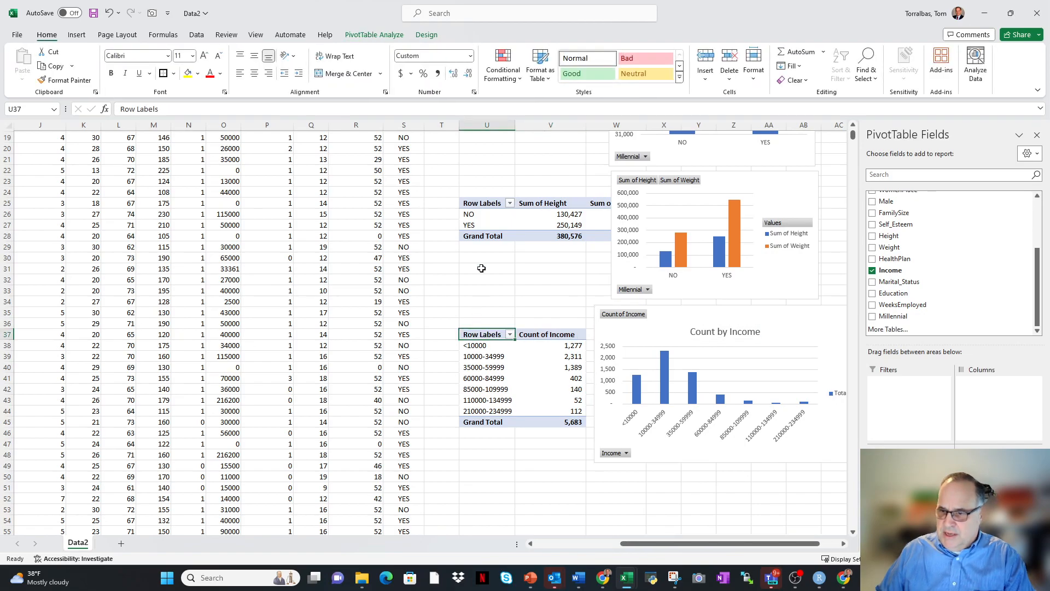
pyautogui.moveTo(479, 206); pyautogui.dragTo(598, 236)
pyautogui.hotkey('ctrl', 'c')
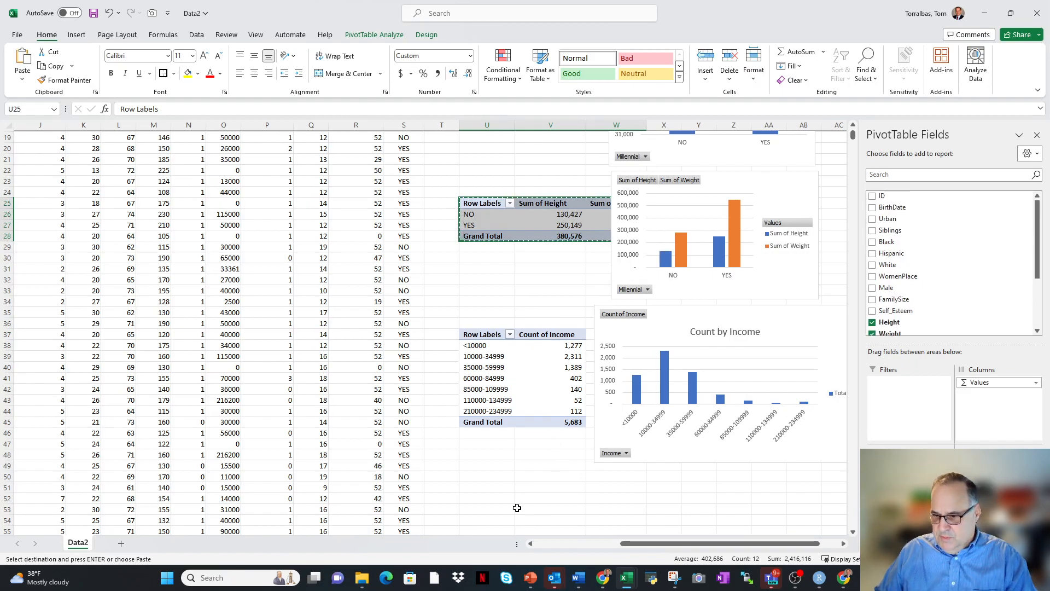
pyautogui.click(495, 489)
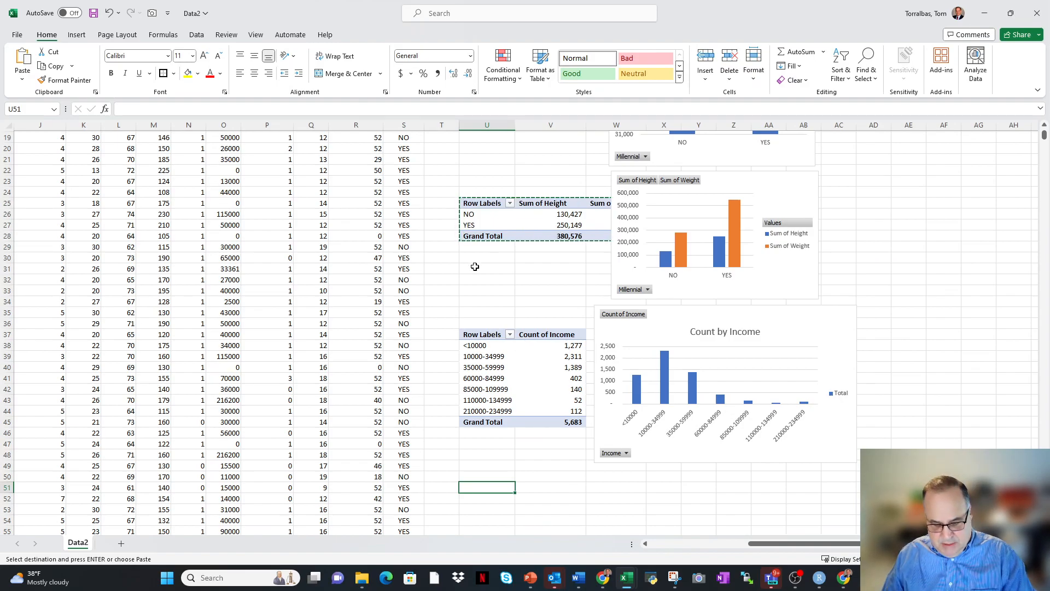
pyautogui.hotkey('ctrl', 'v')
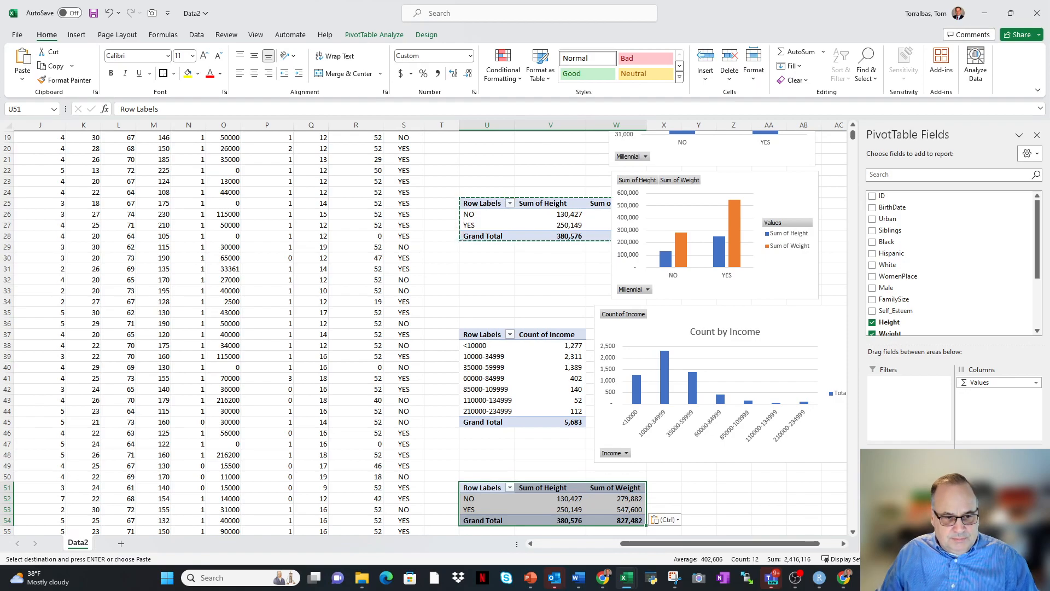
# Replace Millennial with Siblings as the row field of the PivotTable at U51.
pyautogui.scroll(6, 155, 319)
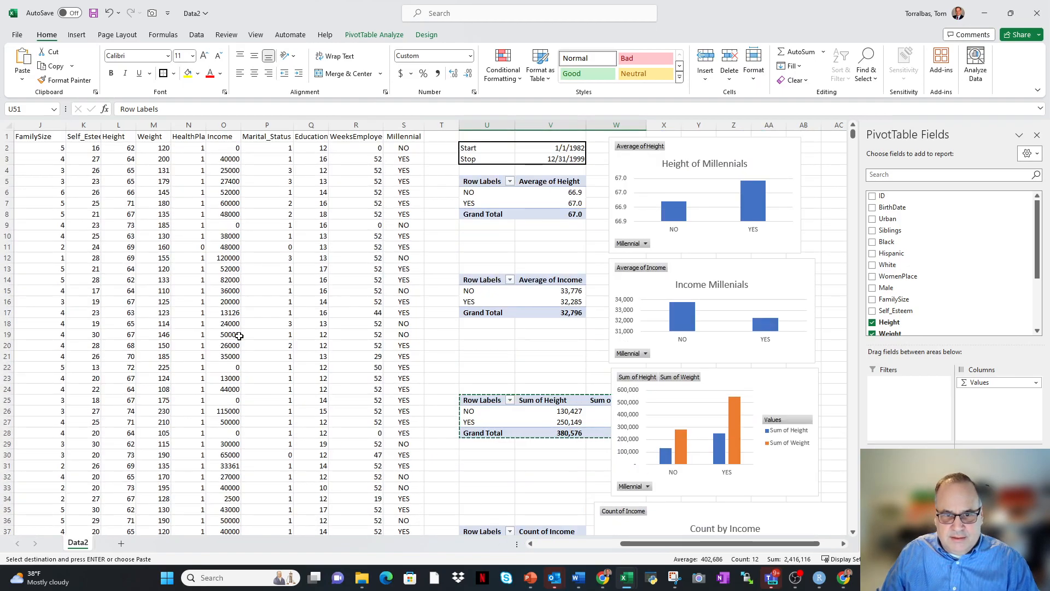
pyautogui.scroll(-6, 229, 320)
pyautogui.scroll(-4, 562, 393)
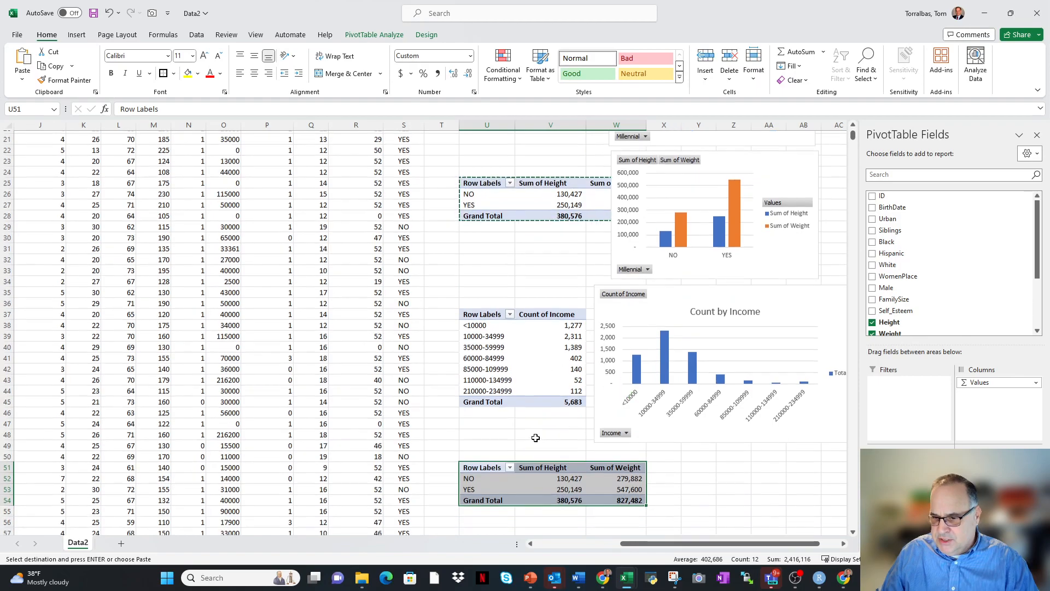
pyautogui.click(482, 367)
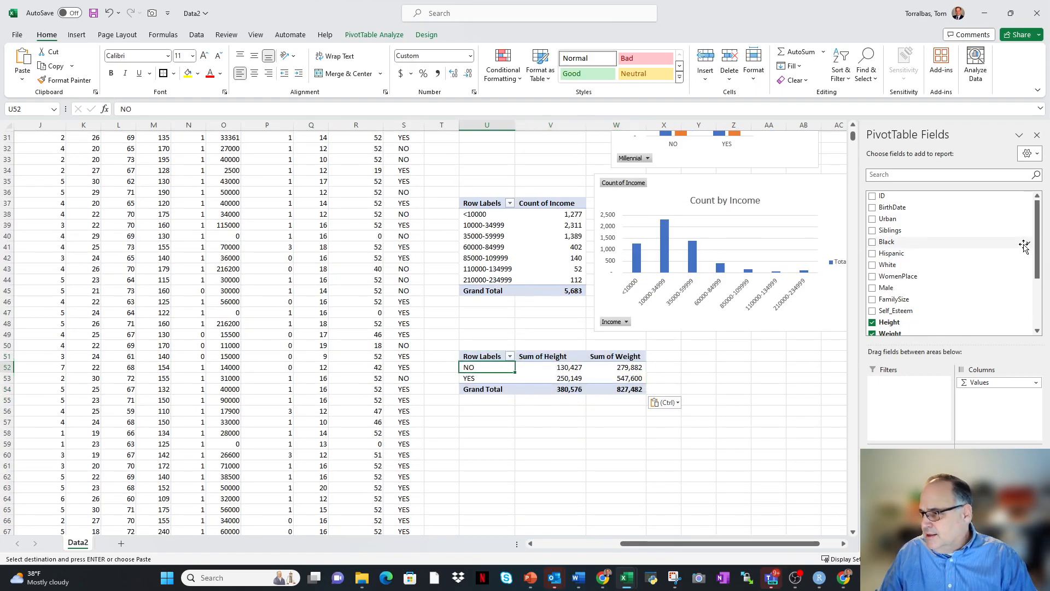
pyautogui.moveTo(1041, 244); pyautogui.dragTo(1046, 297)
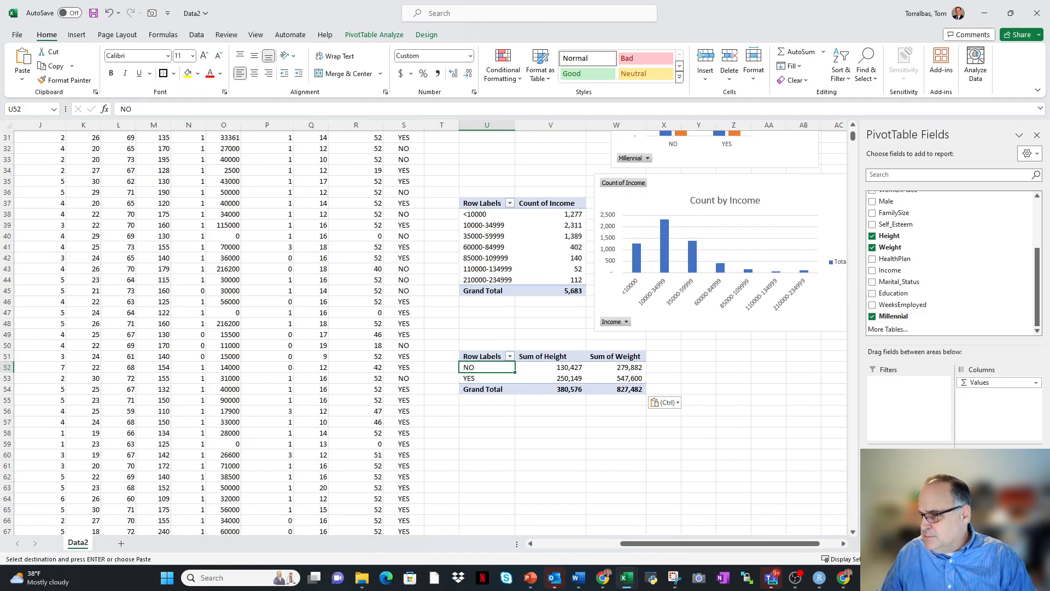
pyautogui.moveTo(919, 470); pyautogui.dragTo(902, 252)
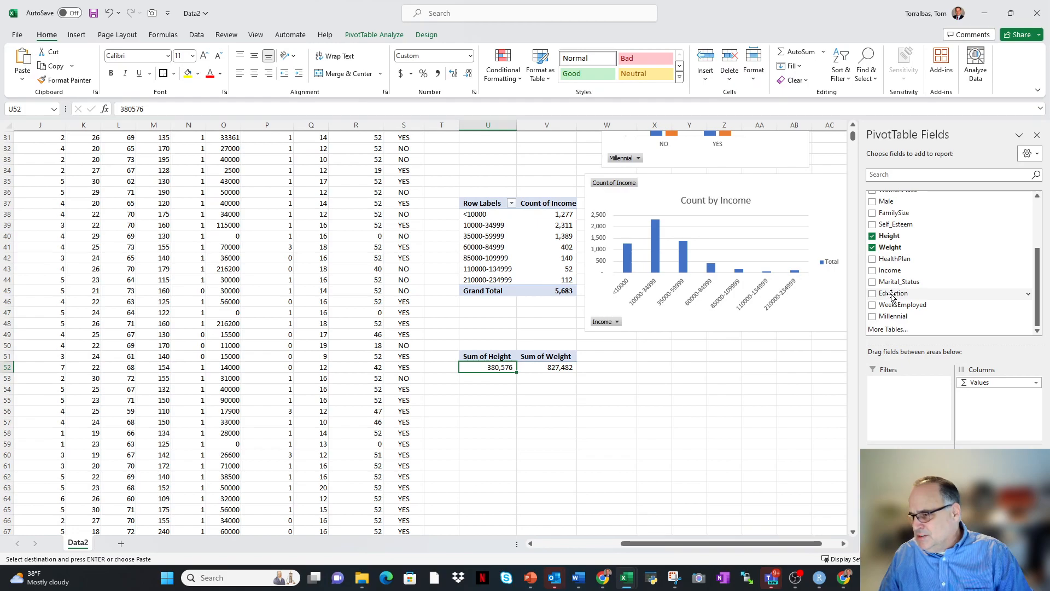
pyautogui.scroll(3, 892, 297)
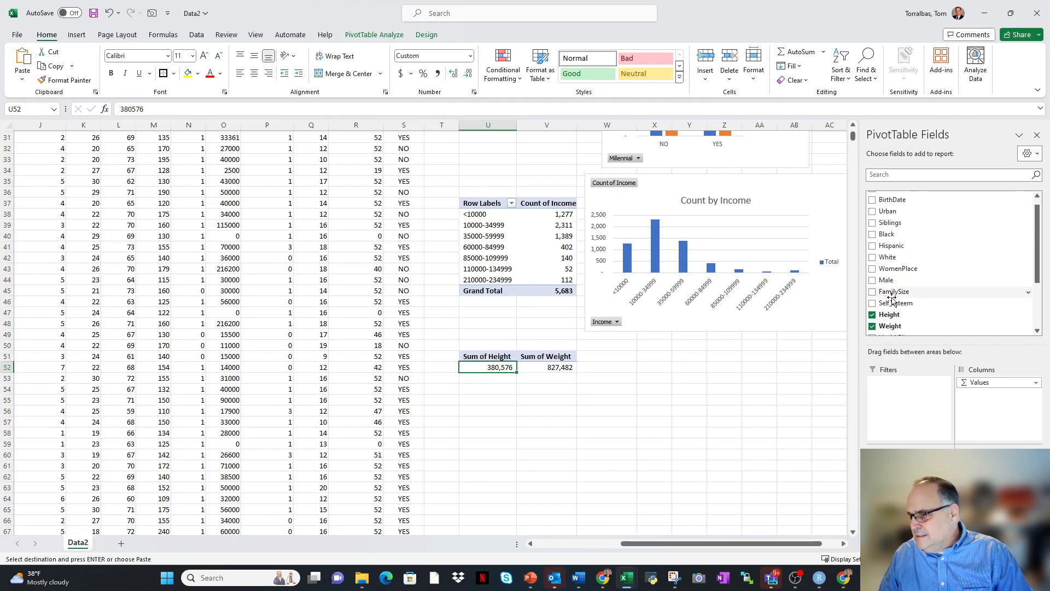
pyautogui.scroll(1, 892, 300)
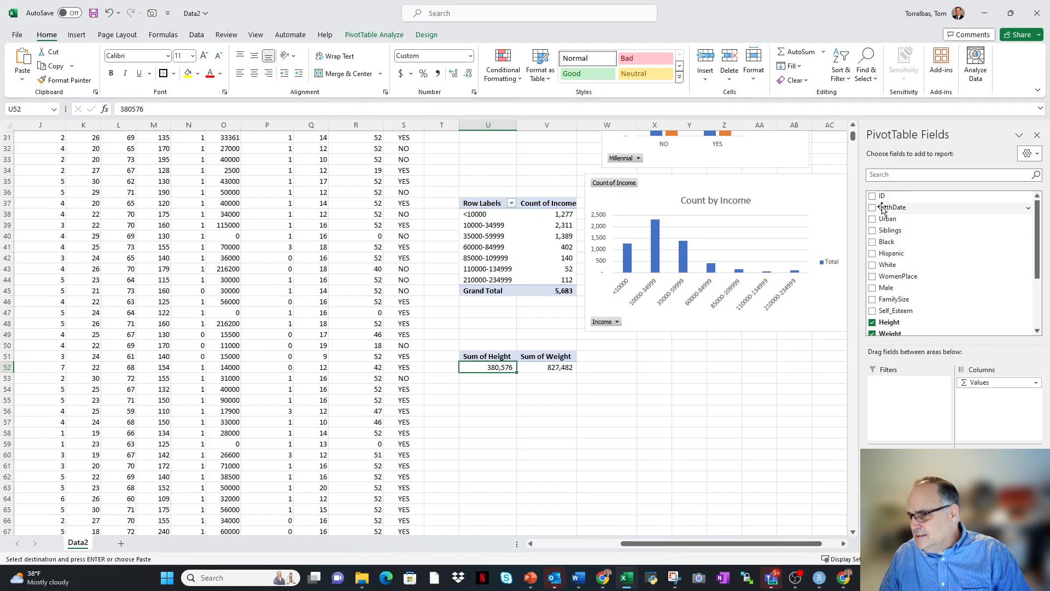
pyautogui.moveTo(886, 234); pyautogui.dragTo(909, 372)
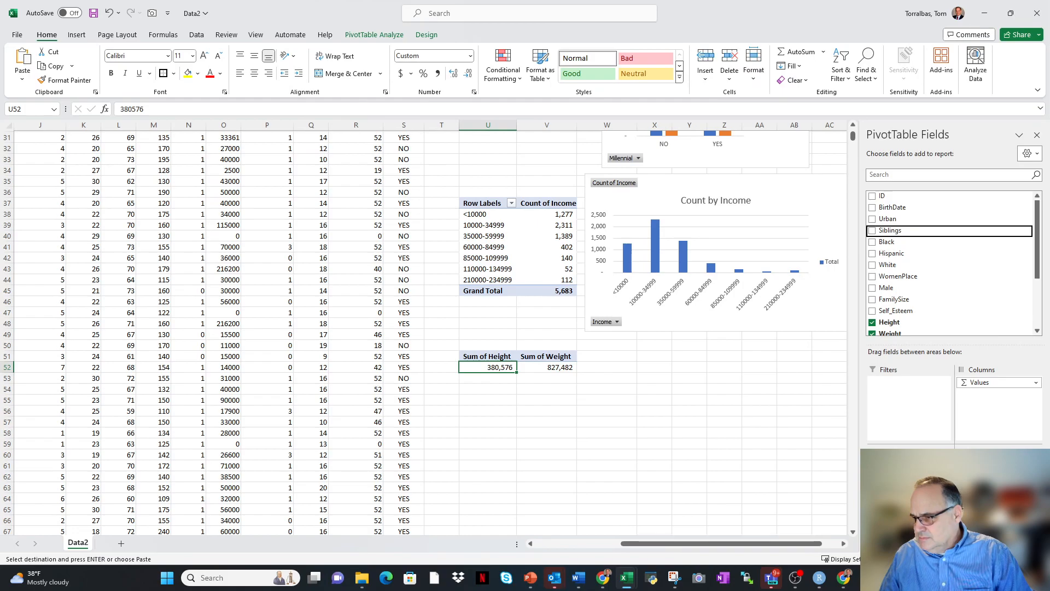
pyautogui.moveTo(910, 372); pyautogui.dragTo(910, 479)
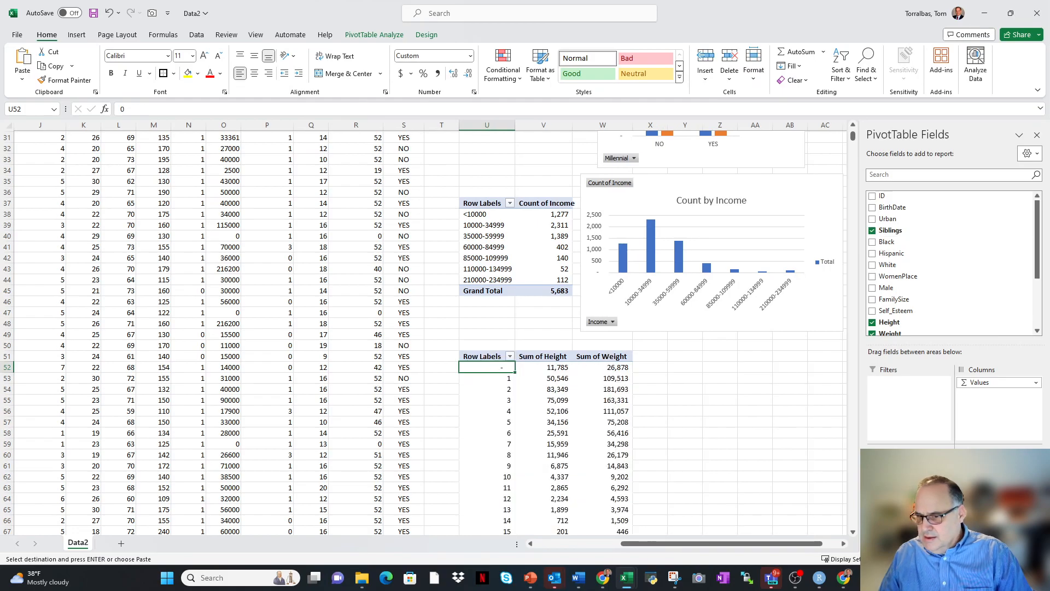
# Replace Siblings with Millennial as the row field of the PivotTable at U51.
pyautogui.scroll(-5, 530, 448)
pyautogui.scroll(6, 530, 448)
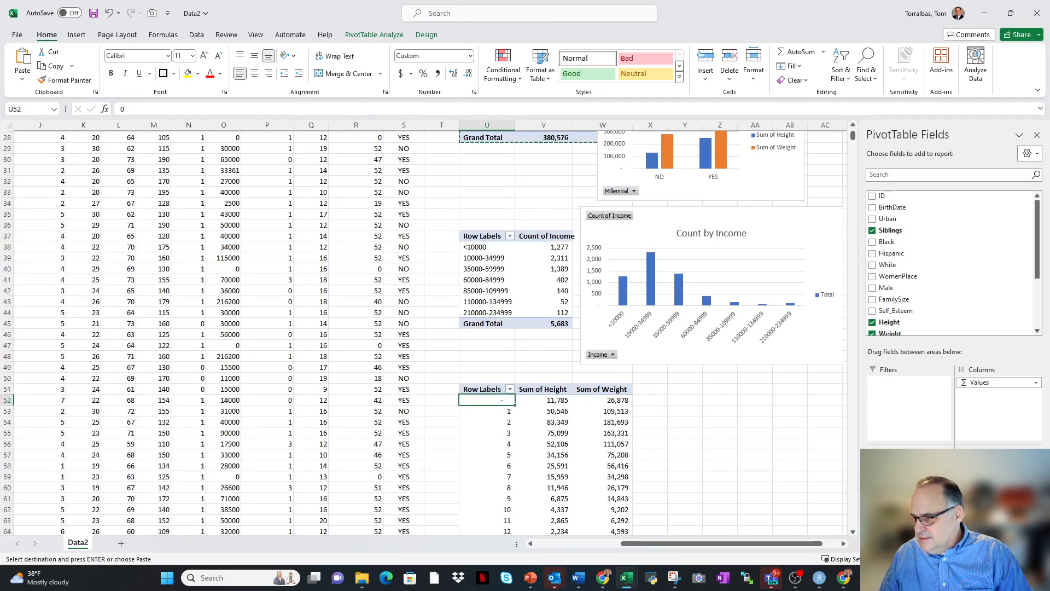
pyautogui.moveTo(897, 466); pyautogui.dragTo(905, 268)
pyautogui.scroll(-3, 903, 268)
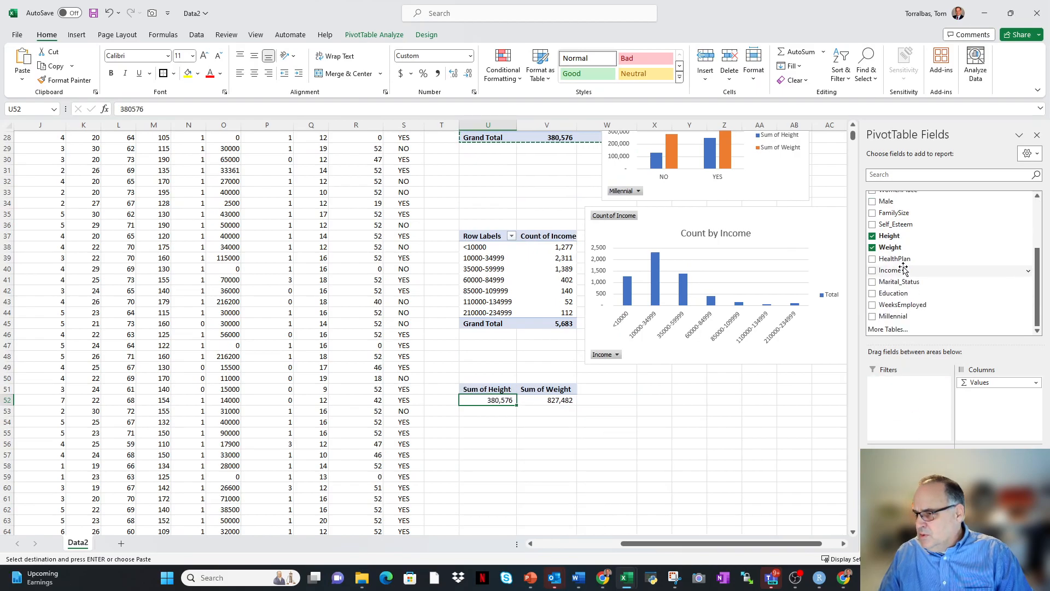
pyautogui.moveTo(888, 317); pyautogui.dragTo(902, 482)
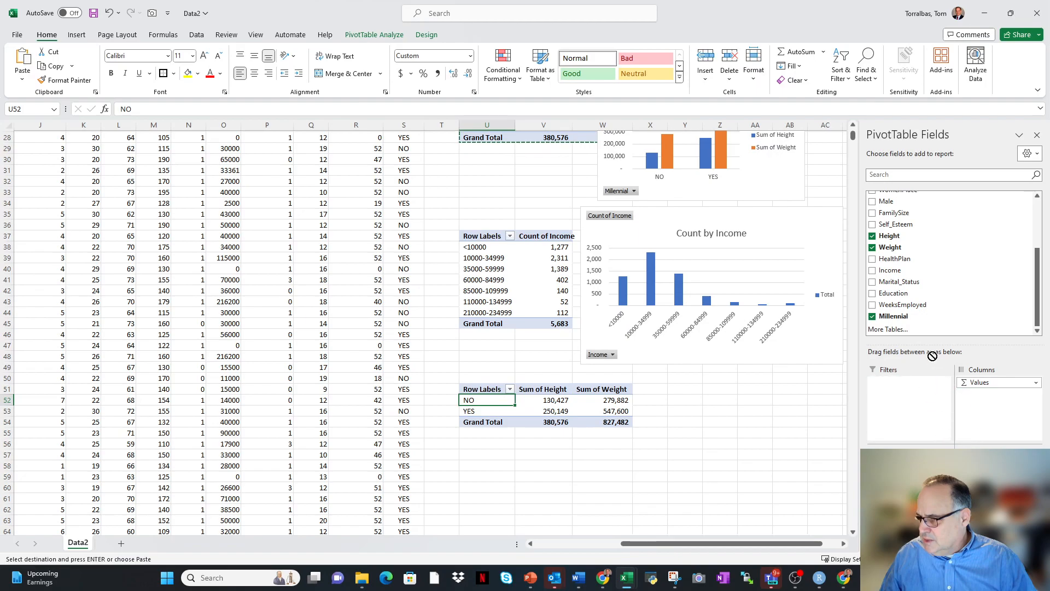
# Replace the height and weight sums with Income as the value field of the PivotTable at U51.
pyautogui.moveTo(969, 361); pyautogui.dragTo(955, 296)
pyautogui.moveTo(985, 469); pyautogui.dragTo(940, 351)
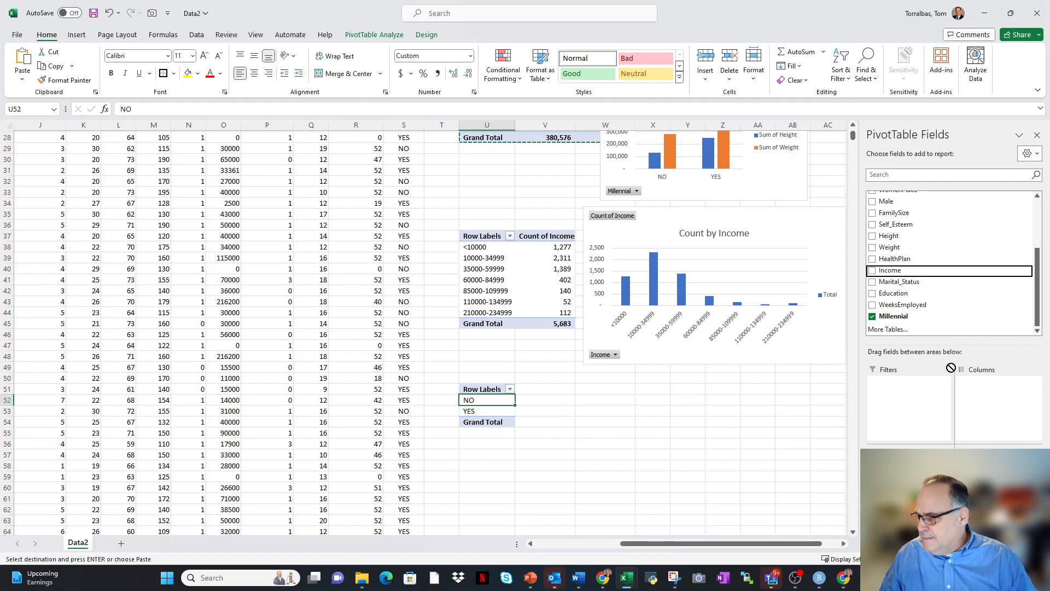
pyautogui.moveTo(979, 463); pyautogui.dragTo(987, 478)
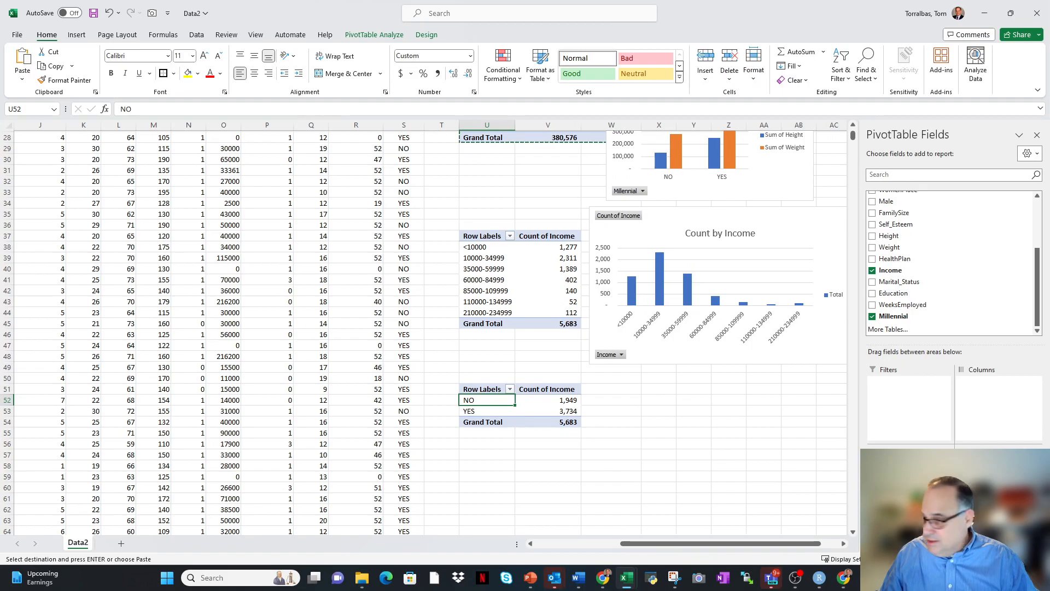
# Summarize the Income value field of the PivotTable at U51 by Average.
pyautogui.click(998, 465)
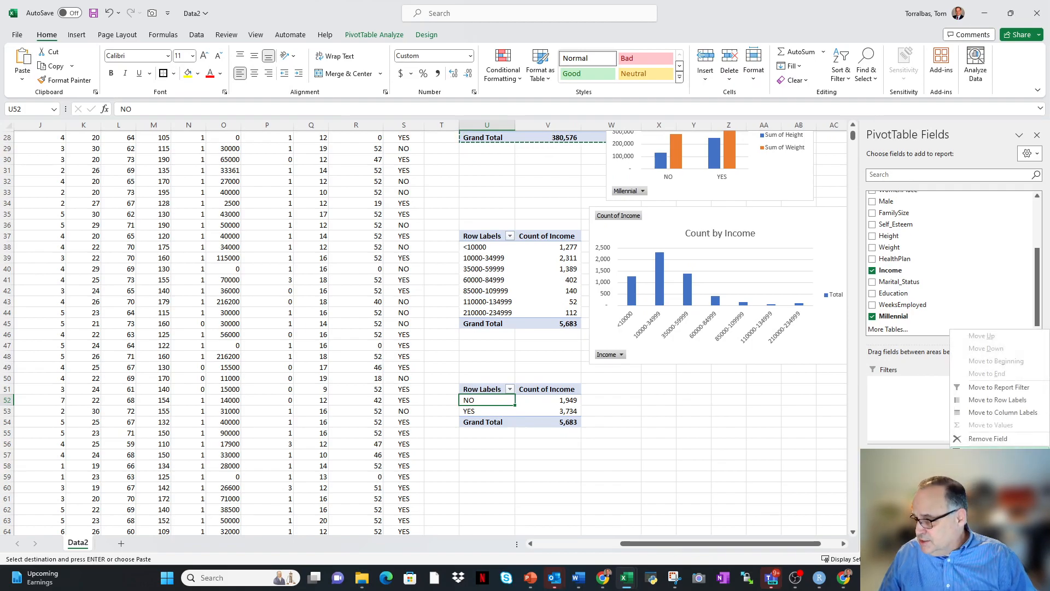
pyautogui.click(990, 453)
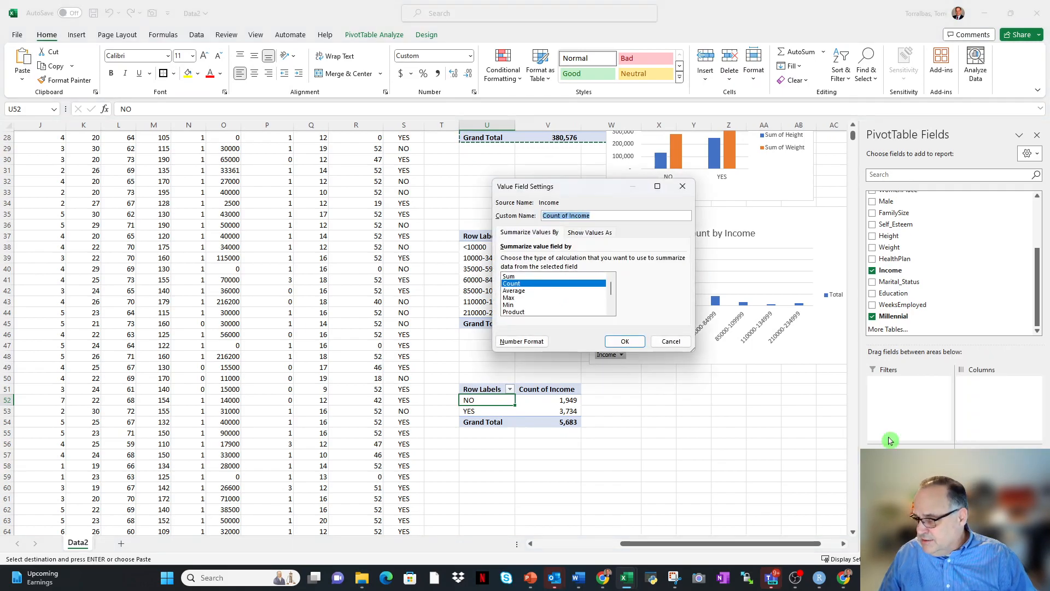
pyautogui.click(513, 290)
pyautogui.click(625, 341)
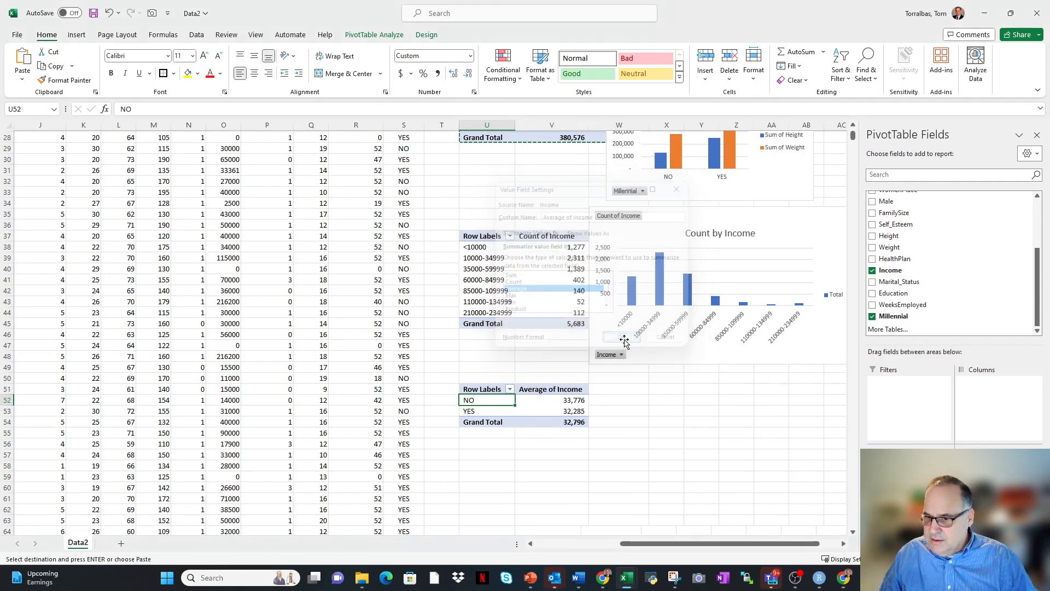
# Insert a column PivotChart of the average income PivotTable at U51 and fit it beside the table, over about rows 51 to 62.
pyautogui.rightClick(543, 399)
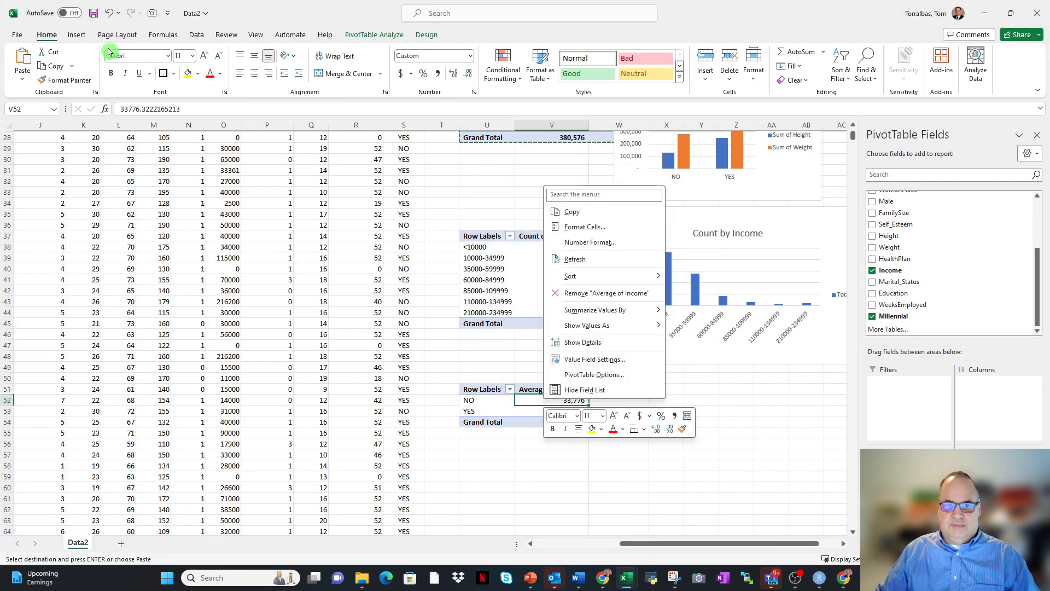
pyautogui.click(77, 35)
pyautogui.click(308, 64)
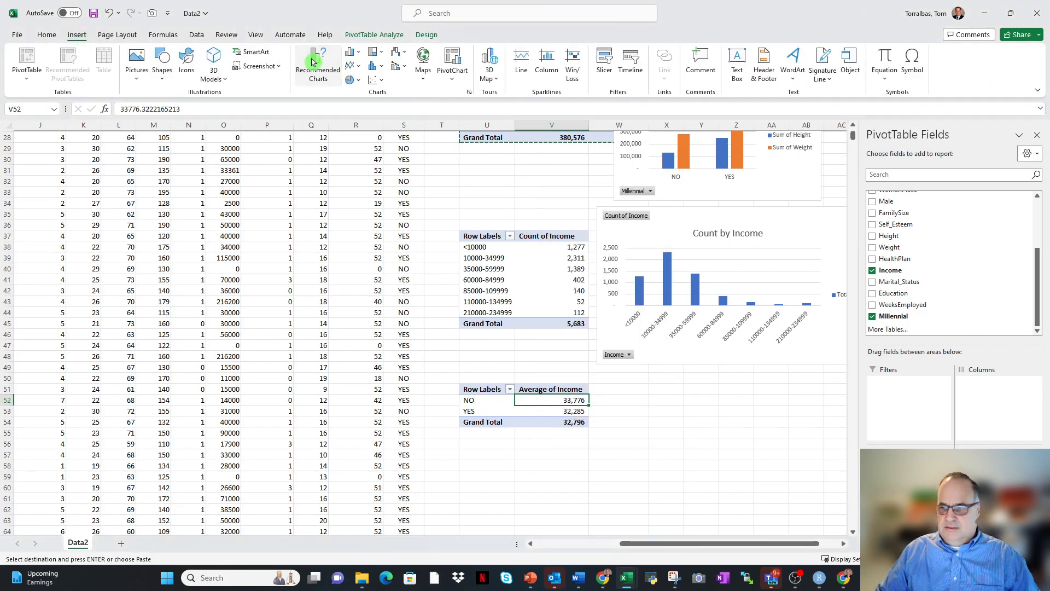
pyautogui.click(628, 435)
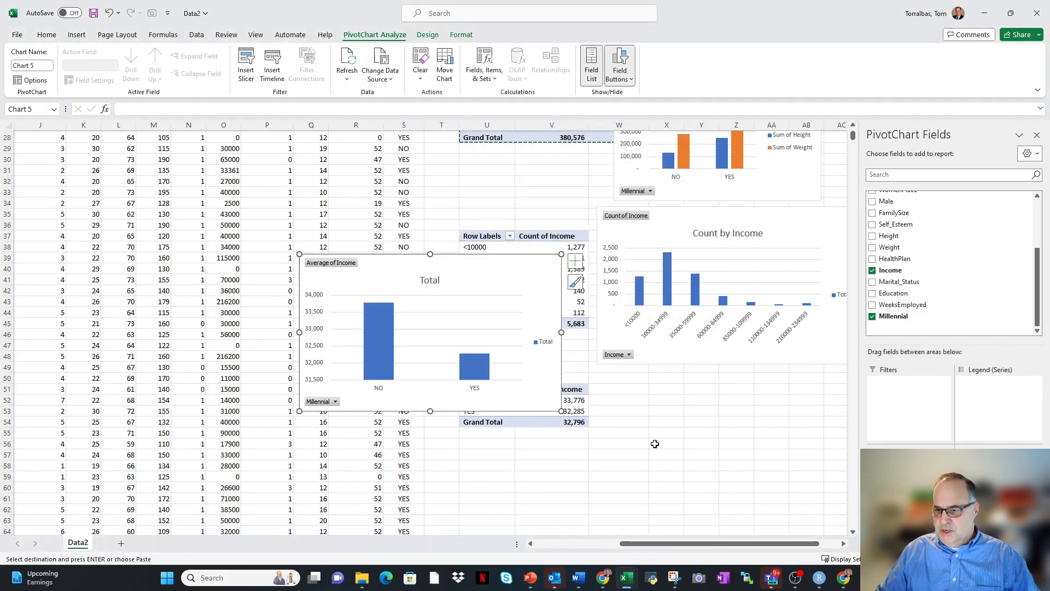
pyautogui.moveTo(443, 255); pyautogui.dragTo(727, 386)
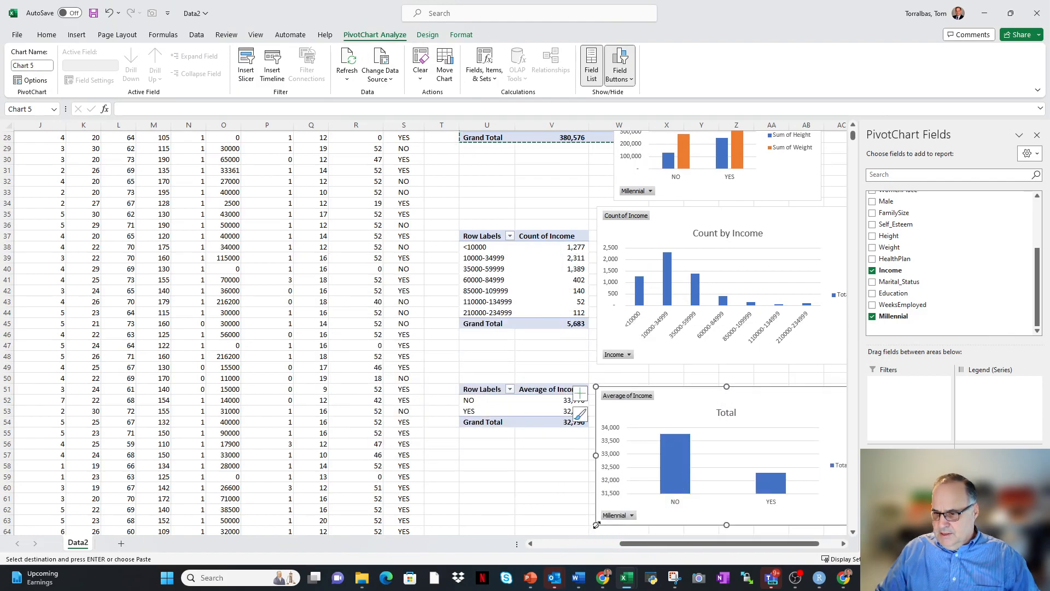
pyautogui.moveTo(597, 525); pyautogui.dragTo(622, 515)
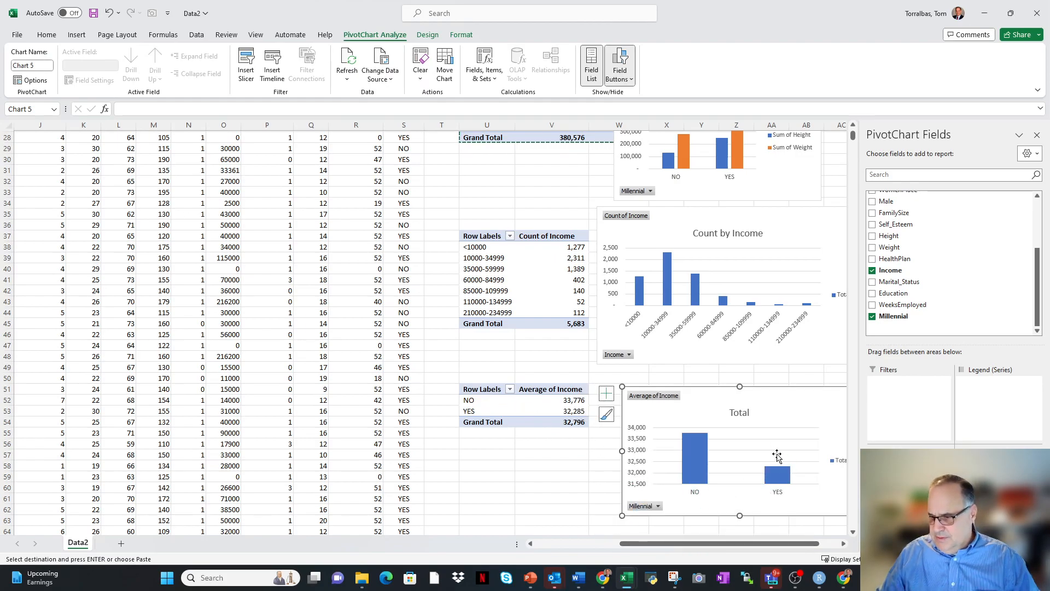
# Manually move the YES row above the NO row in the average income PivotTable at U51.
pyautogui.click(511, 391)
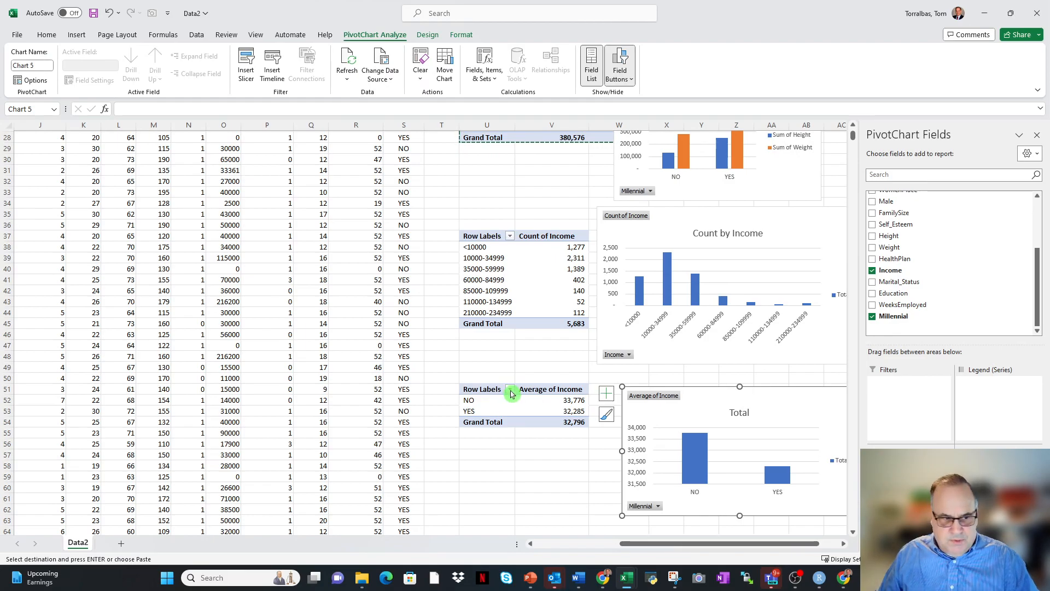
pyautogui.click(469, 411)
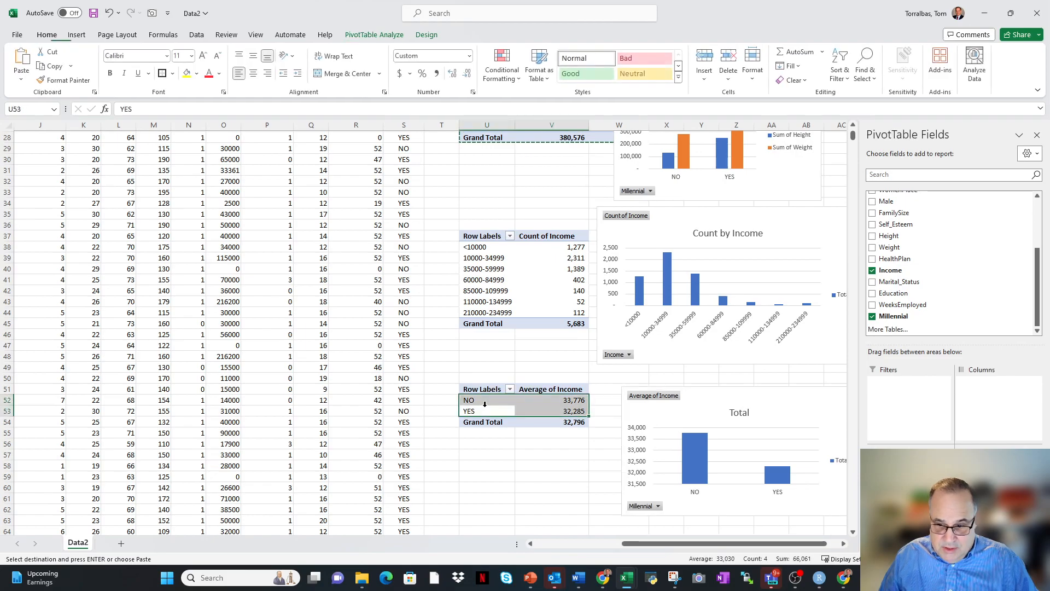
pyautogui.moveTo(484, 405); pyautogui.dragTo(479, 400)
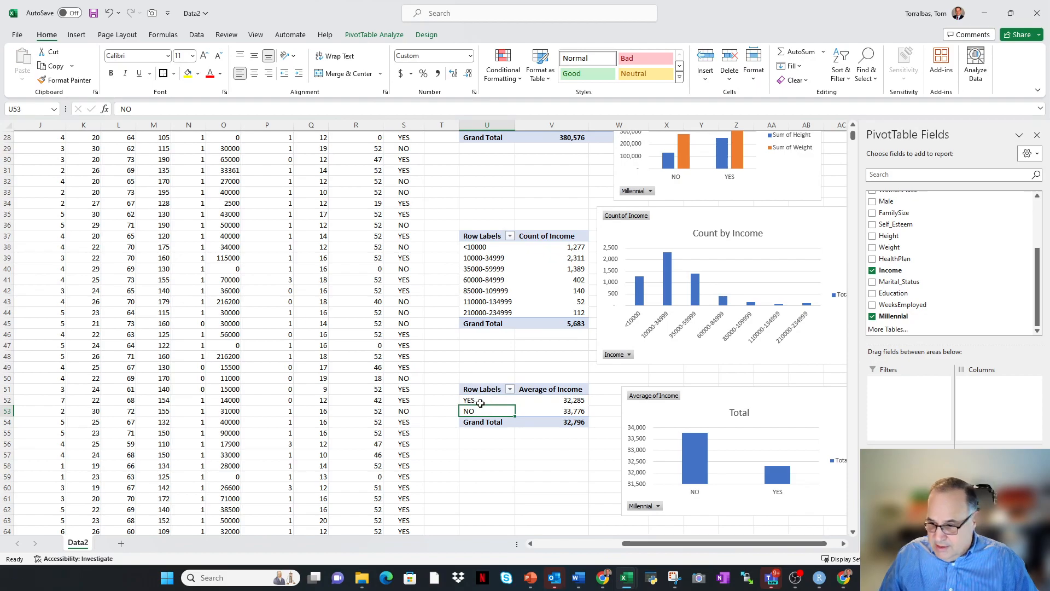
pyautogui.click(528, 452)
pyautogui.click(717, 508)
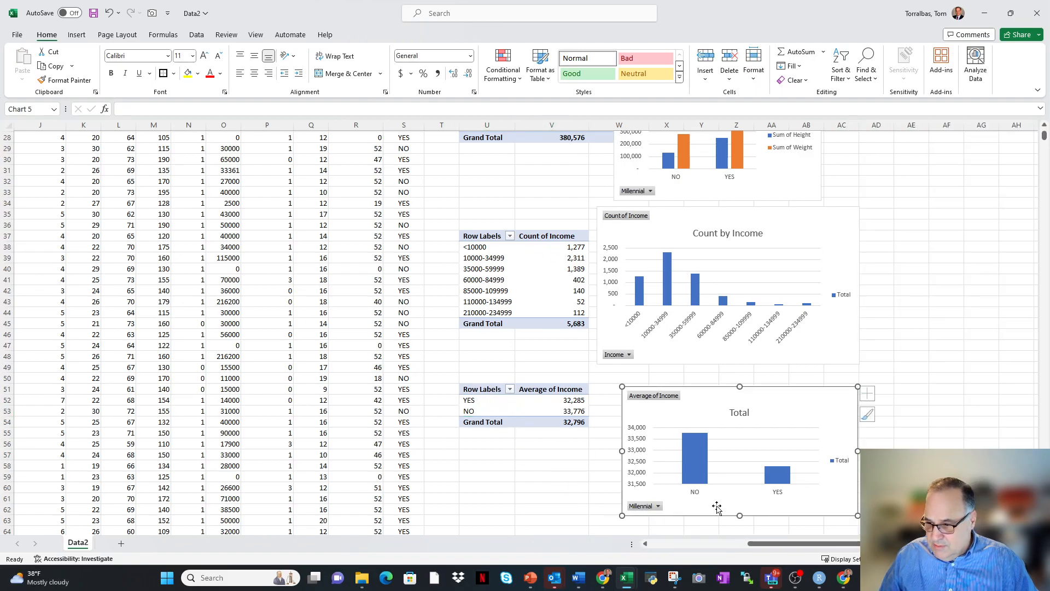
# Manually swap the order of the YES and NO rows in the PivotTable at U51 several times, ending with YES first.
pyautogui.click(484, 404)
pyautogui.moveTo(488, 396); pyautogui.dragTo(488, 413)
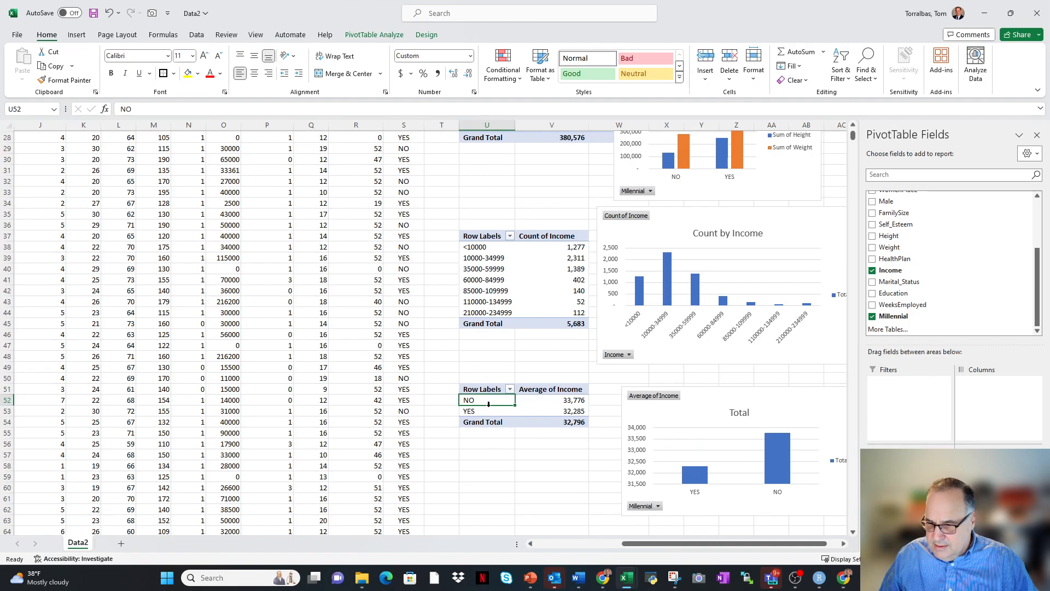
pyautogui.moveTo(488, 405); pyautogui.dragTo(489, 415)
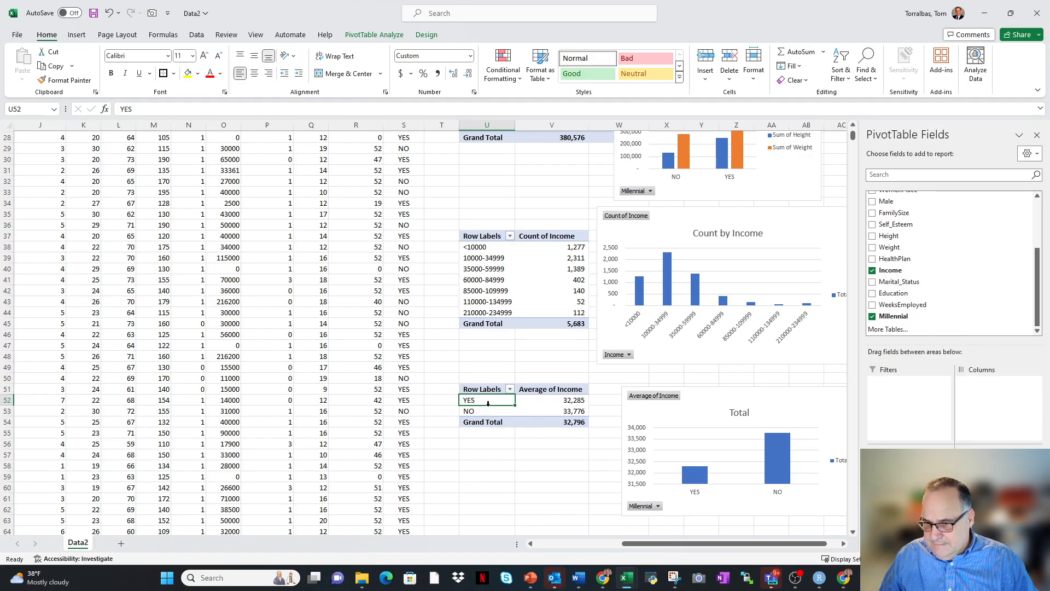
pyautogui.moveTo(489, 405)
pyautogui.mouseDown()
pyautogui.moveTo(490, 418)
pyautogui.moveTo(484, 412)
pyautogui.mouseUp()
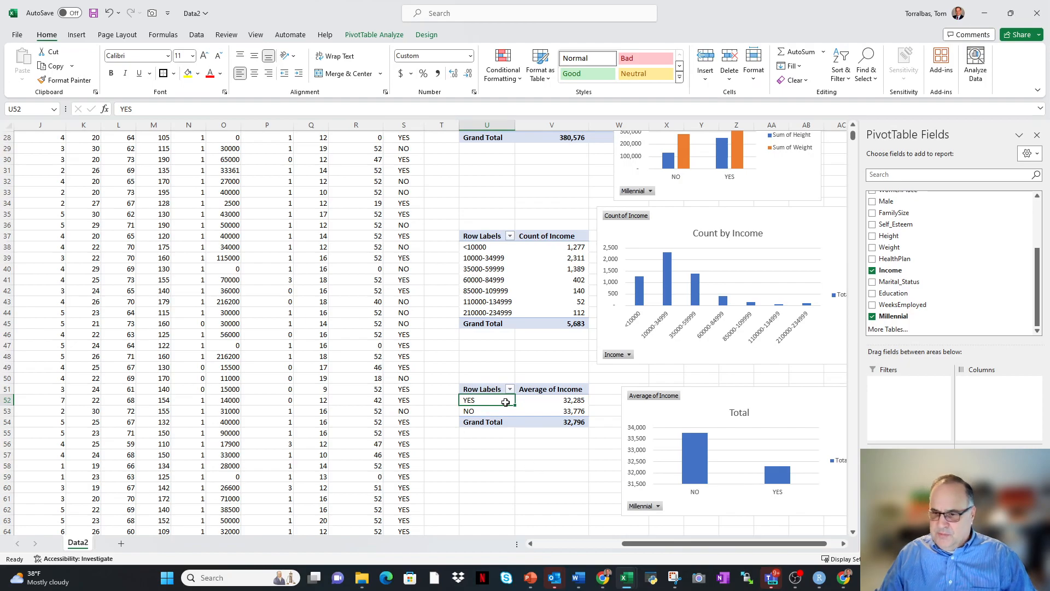
# Sort the Millennial rows of the PivotTable at U51 from A to Z, and re-sort them ascending by Average of Income.
pyautogui.click(510, 389)
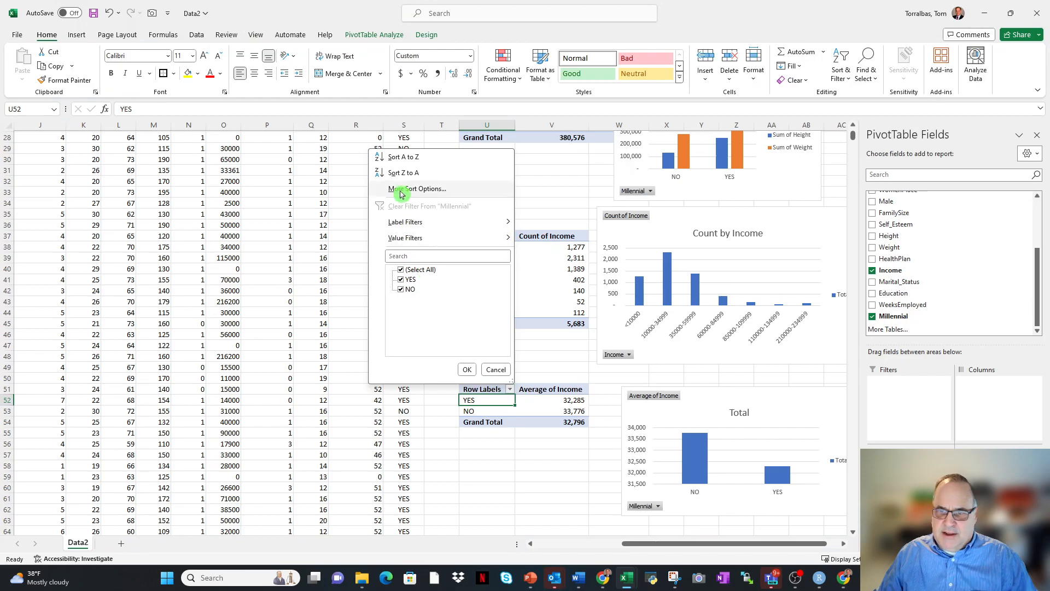
pyautogui.click(407, 159)
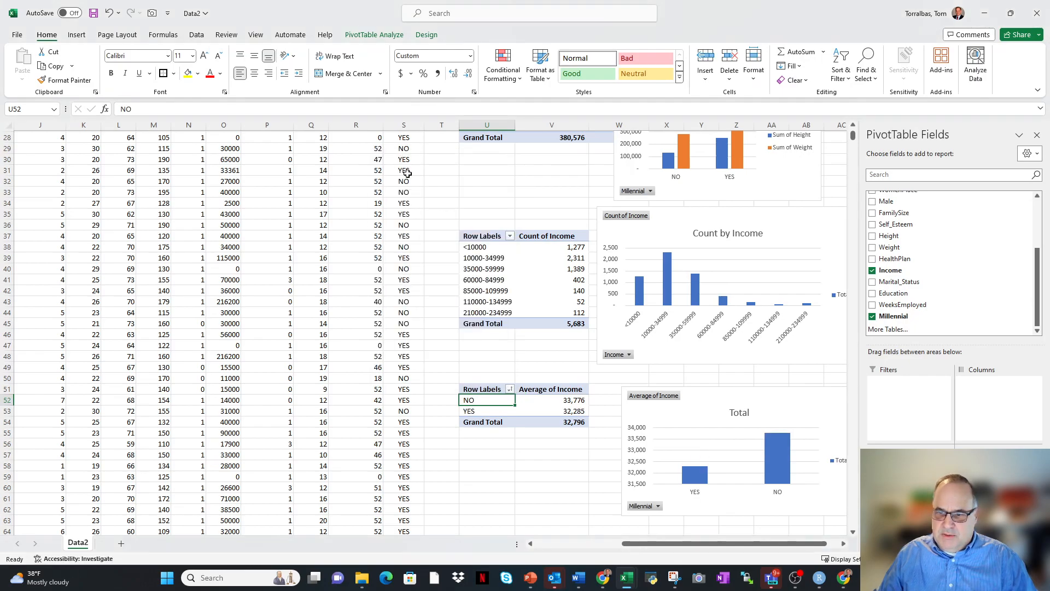
pyautogui.click(510, 389)
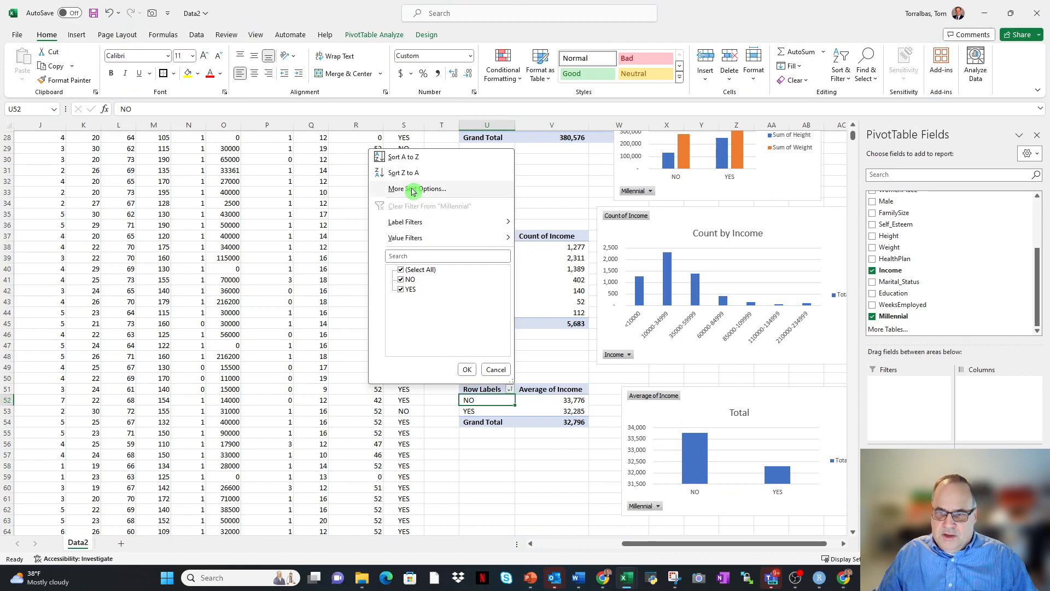
pyautogui.click(417, 188)
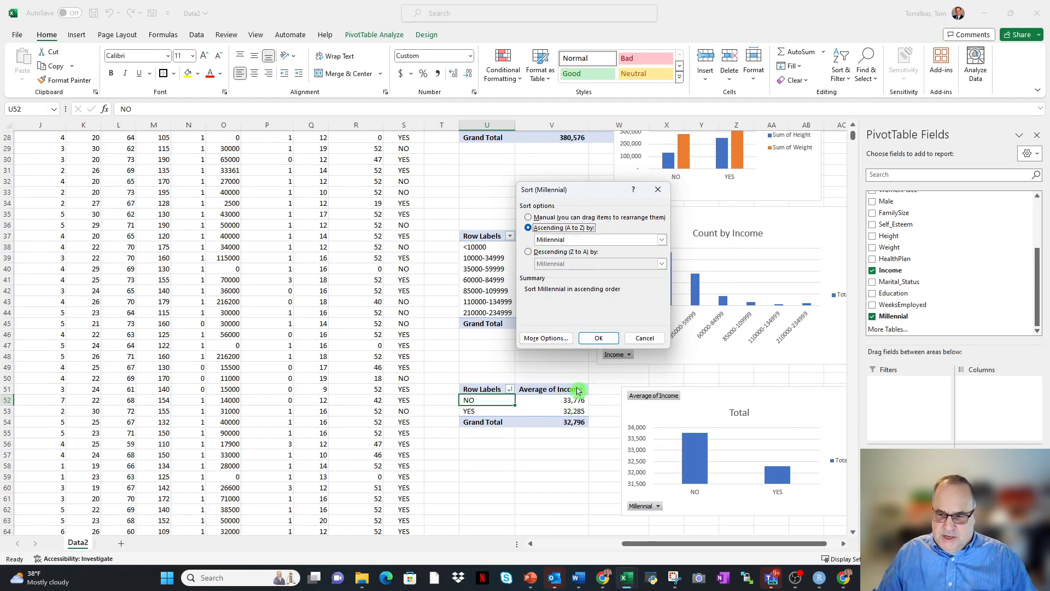
pyautogui.click(662, 241)
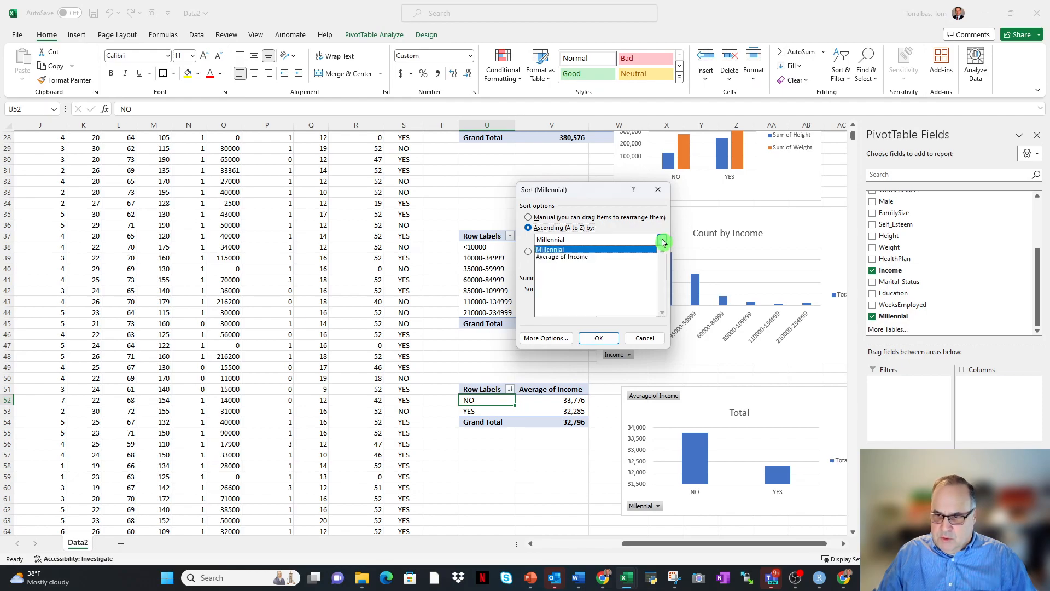
pyautogui.click(560, 257)
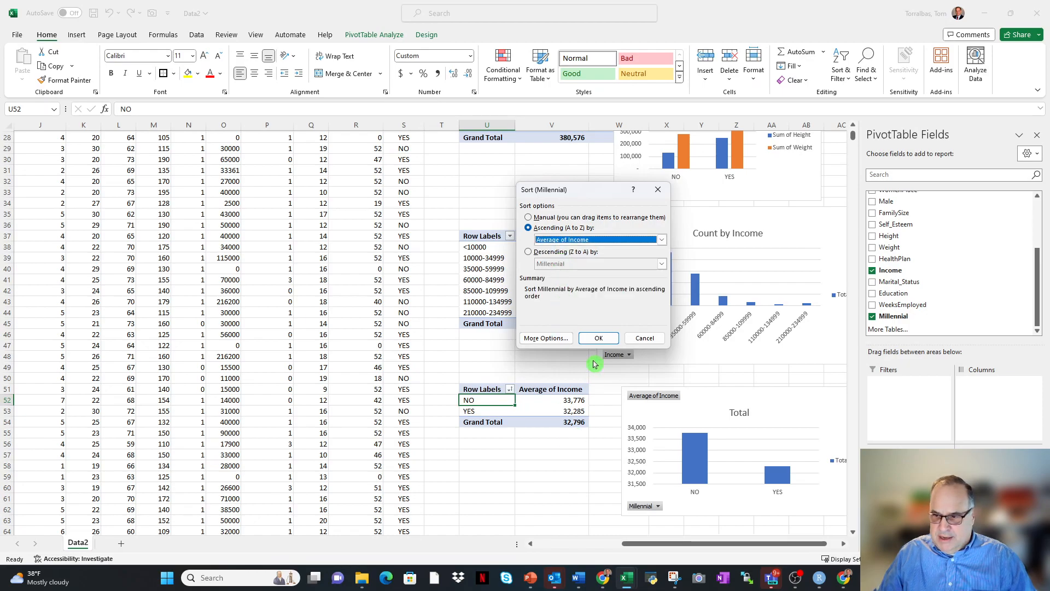
pyautogui.click(599, 337)
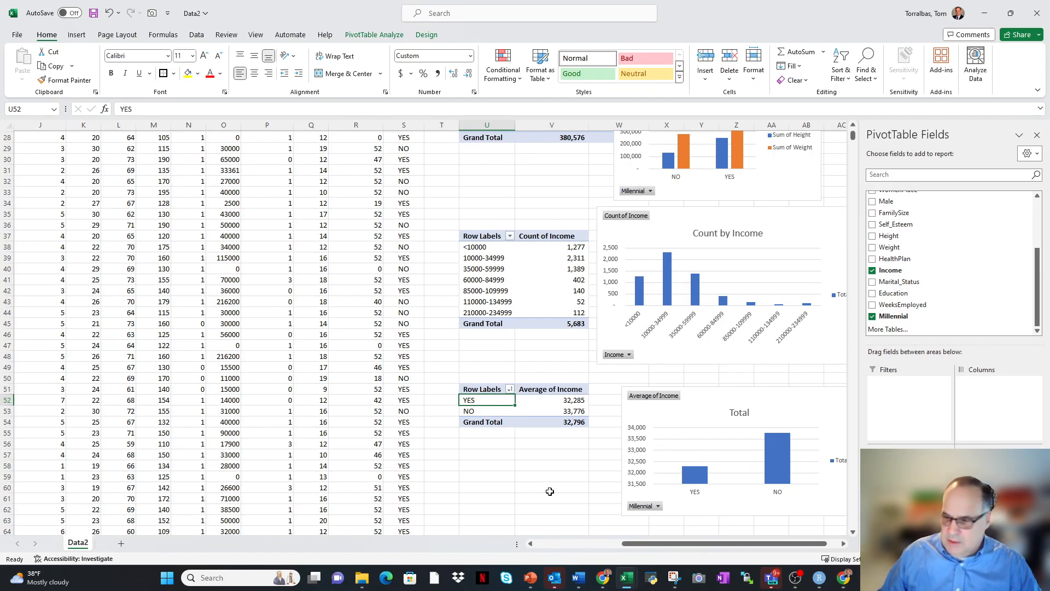
# Move the new average income PivotChart directly beneath the Count by Income chart, aligned with its starting edge.
pyautogui.moveTo(708, 387); pyautogui.dragTo(681, 375)
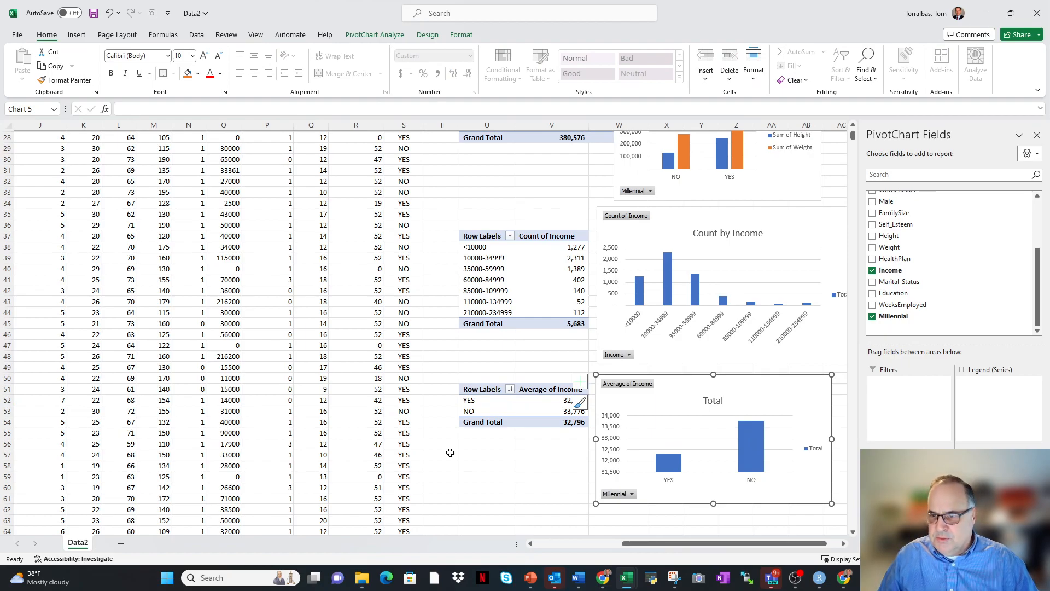
# Fill the Start and Stop date cells U2:V3 with yellow and apply All Borders.
pyautogui.scroll(9, 449, 462)
pyautogui.moveTo(481, 147); pyautogui.dragTo(557, 158)
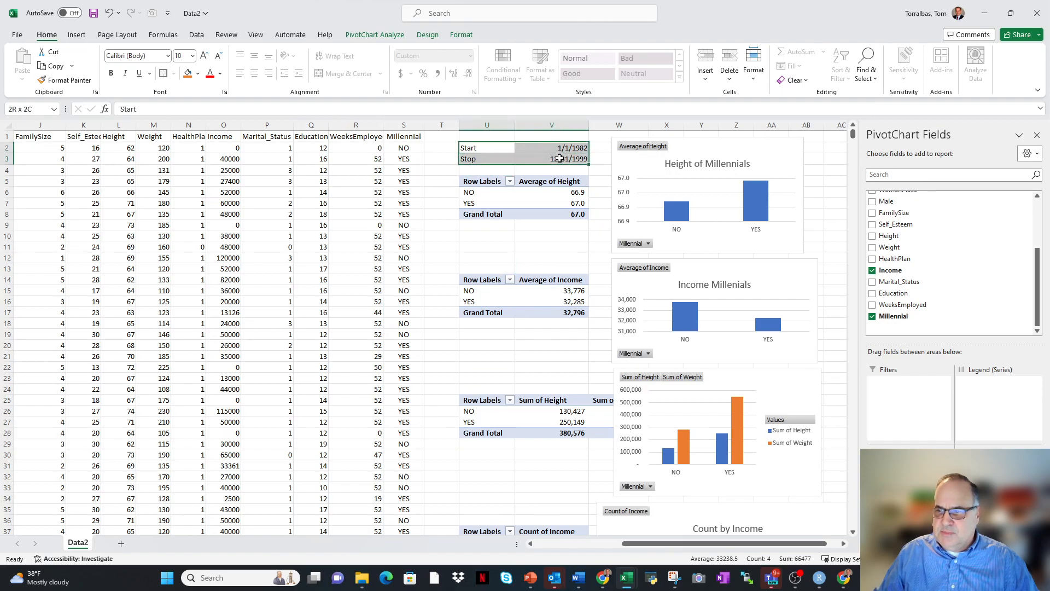
pyautogui.click(189, 80)
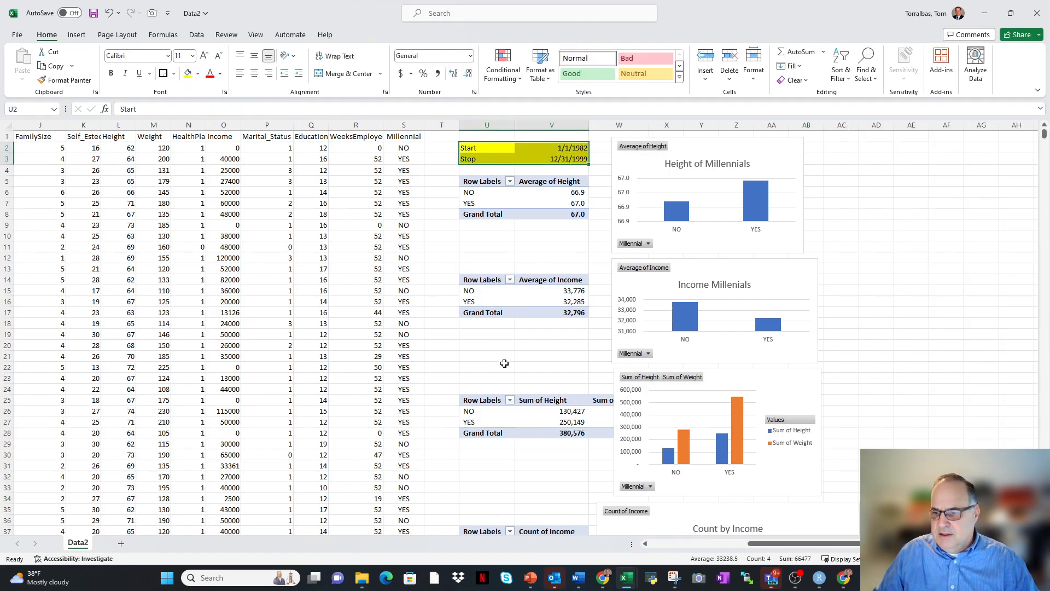
pyautogui.click(174, 73)
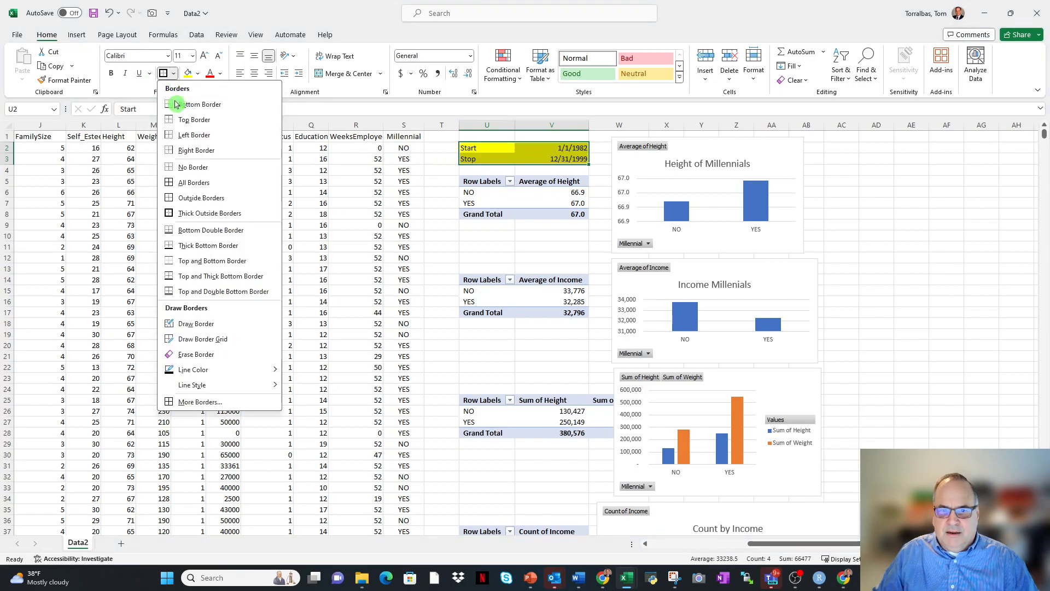
pyautogui.click(193, 184)
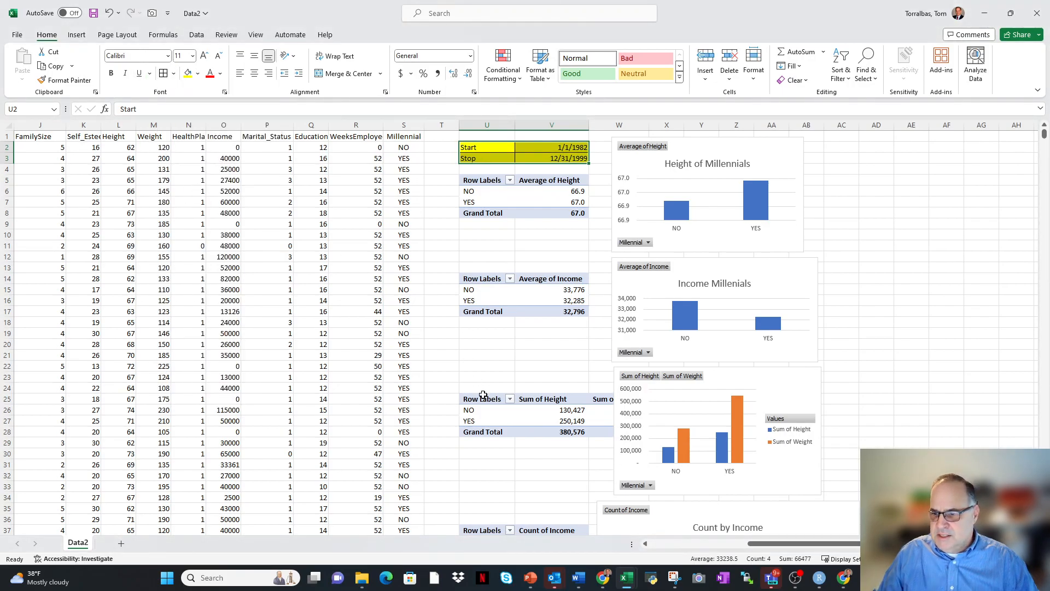
pyautogui.click(502, 365)
pyautogui.scroll(-8, 747, 383)
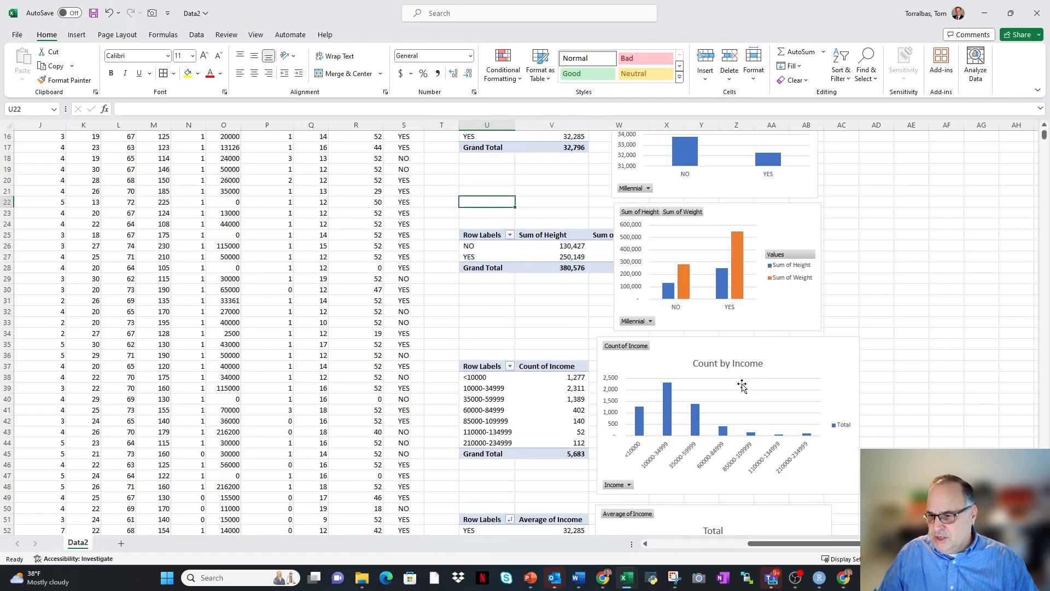
pyautogui.scroll(-3, 584, 422)
pyautogui.scroll(11, 583, 422)
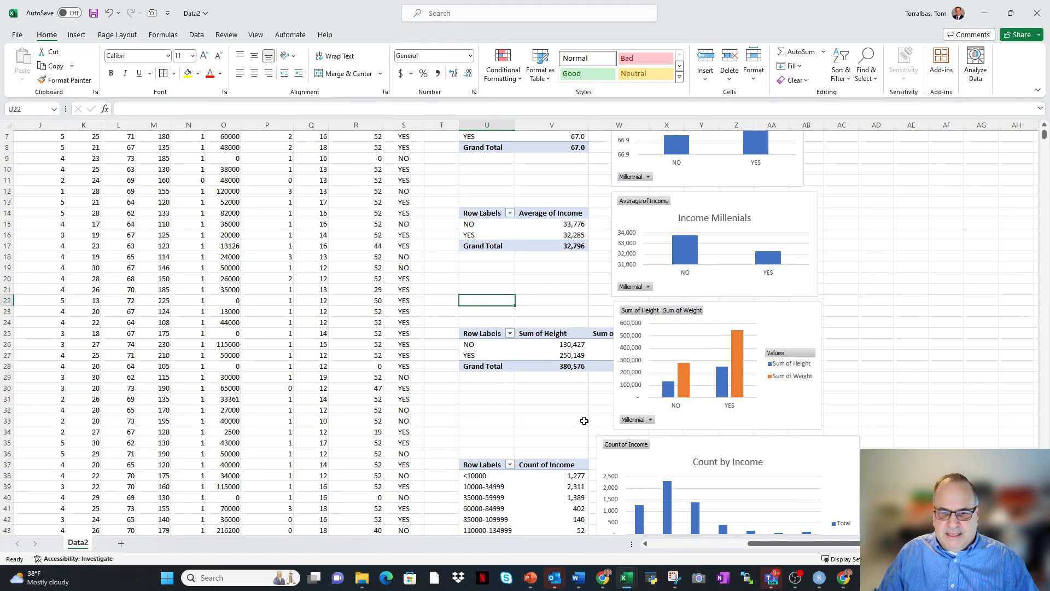
pyautogui.moveTo(771, 545); pyautogui.dragTo(665, 549)
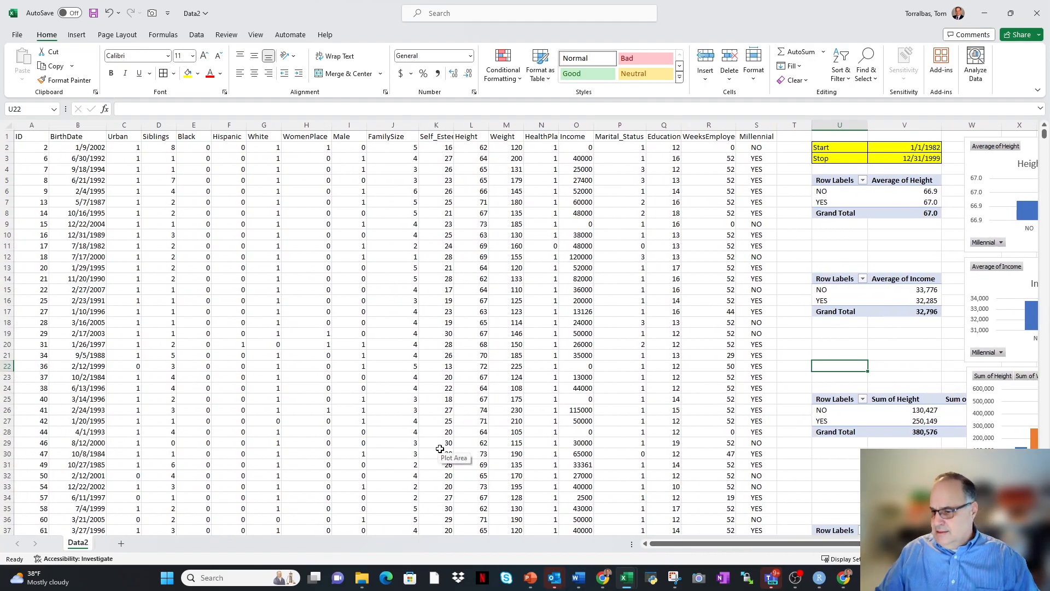
pyautogui.moveTo(696, 549); pyautogui.dragTo(762, 548)
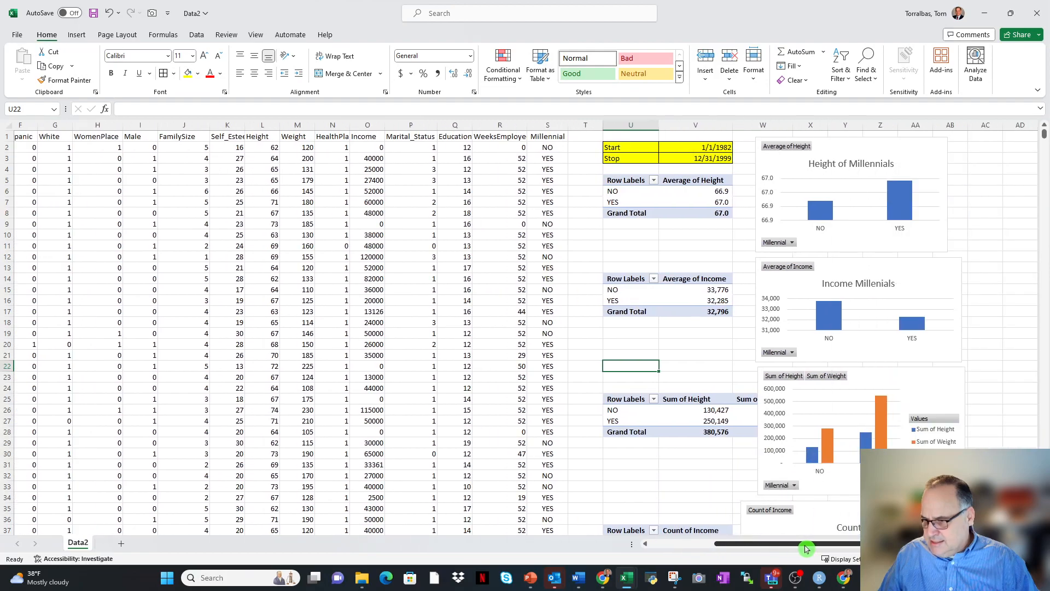